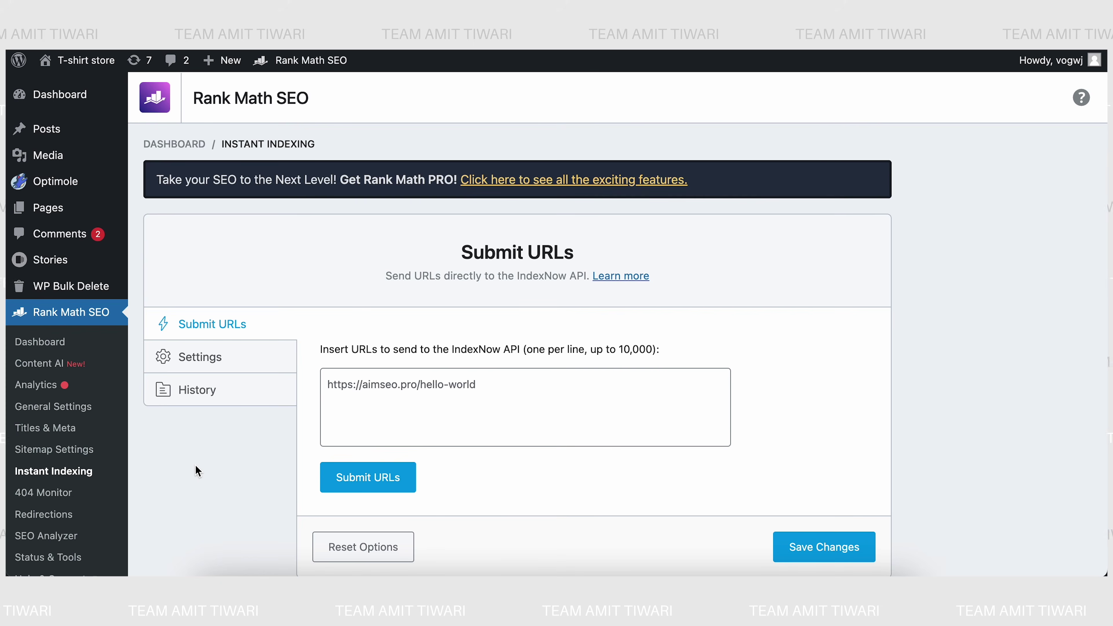
- Show the Instant Indexing settings, with Posts and Pages auto-submitted and the API Key section visible
{"action": "scroll", "coordinate": [180, 479], "scroll_direction": "down", "scroll_amount": 1}
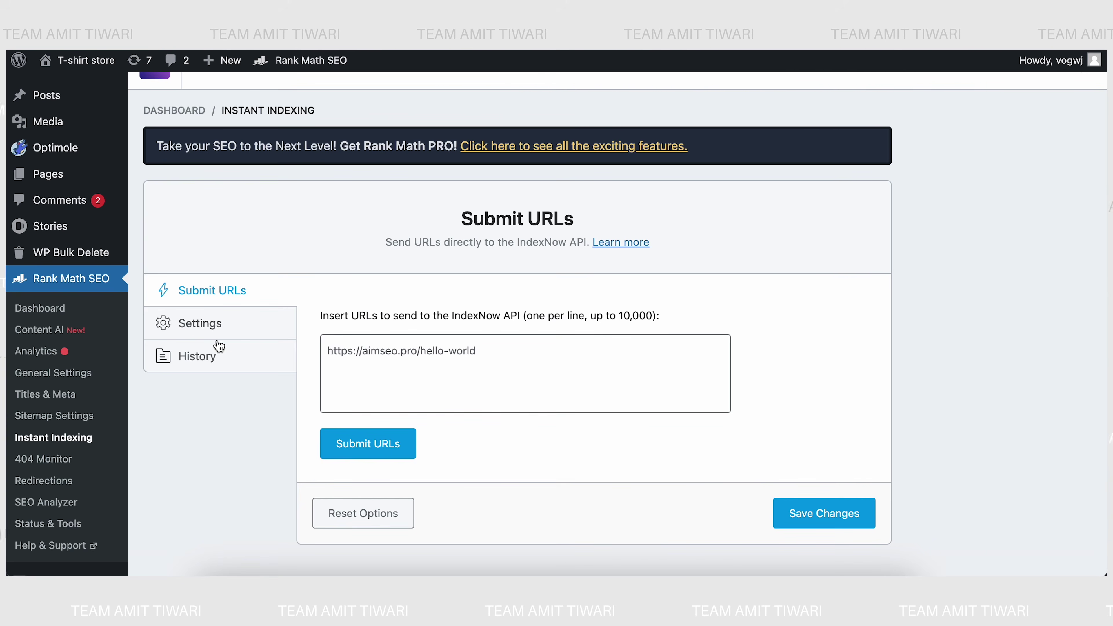
{"action": "left_click", "coordinate": [197, 330]}
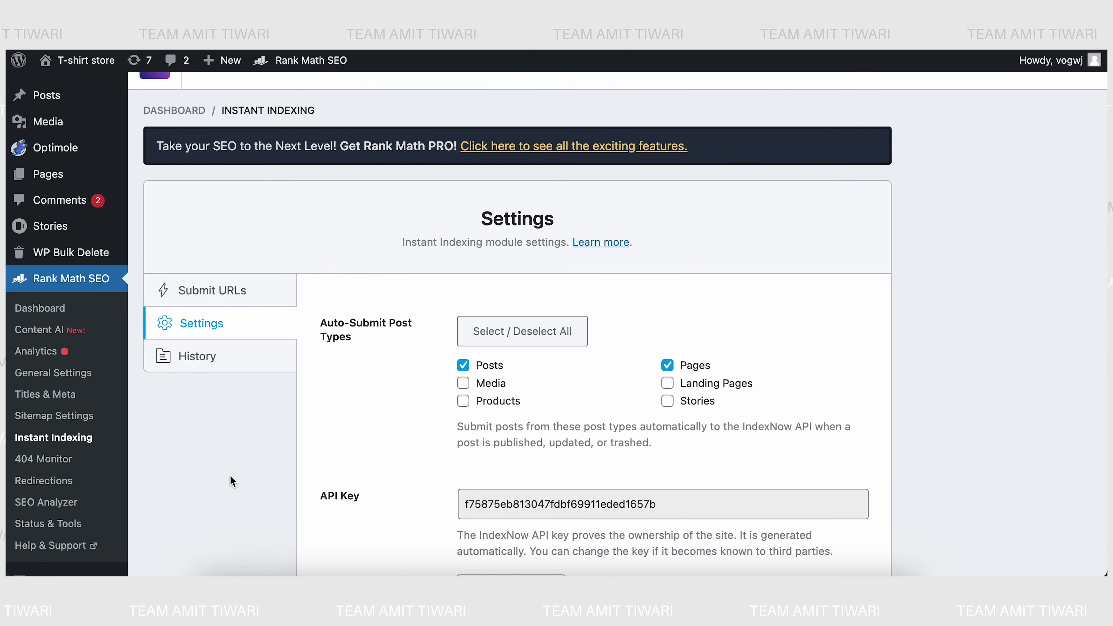
{"action": "scroll", "coordinate": [230, 475], "scroll_direction": "down", "scroll_amount": 2}
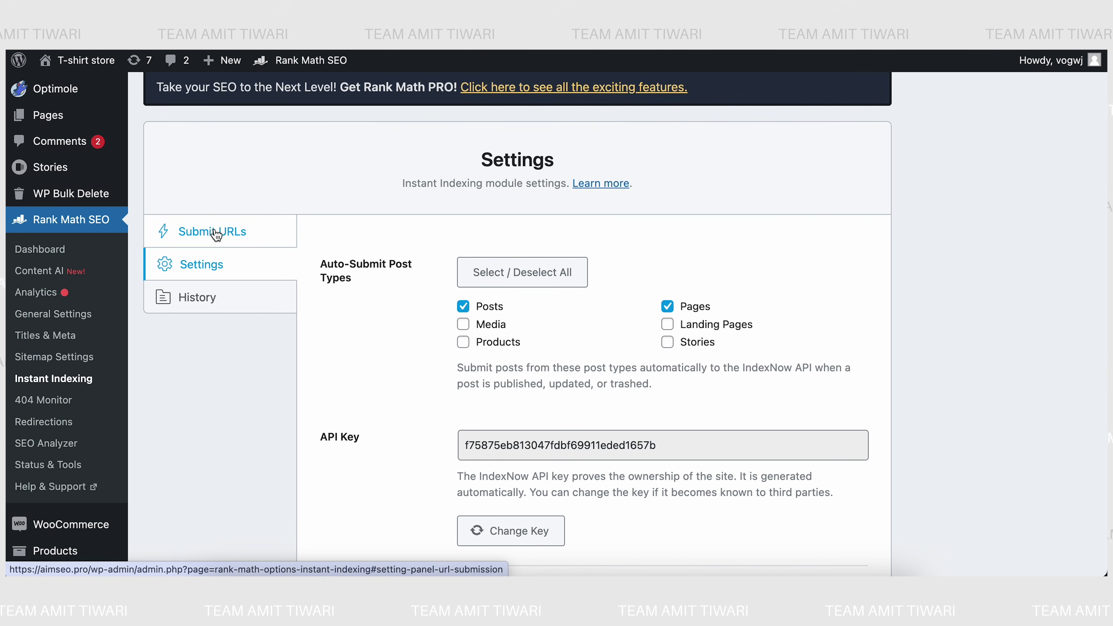
{"action": "left_click", "coordinate": [216, 235]}
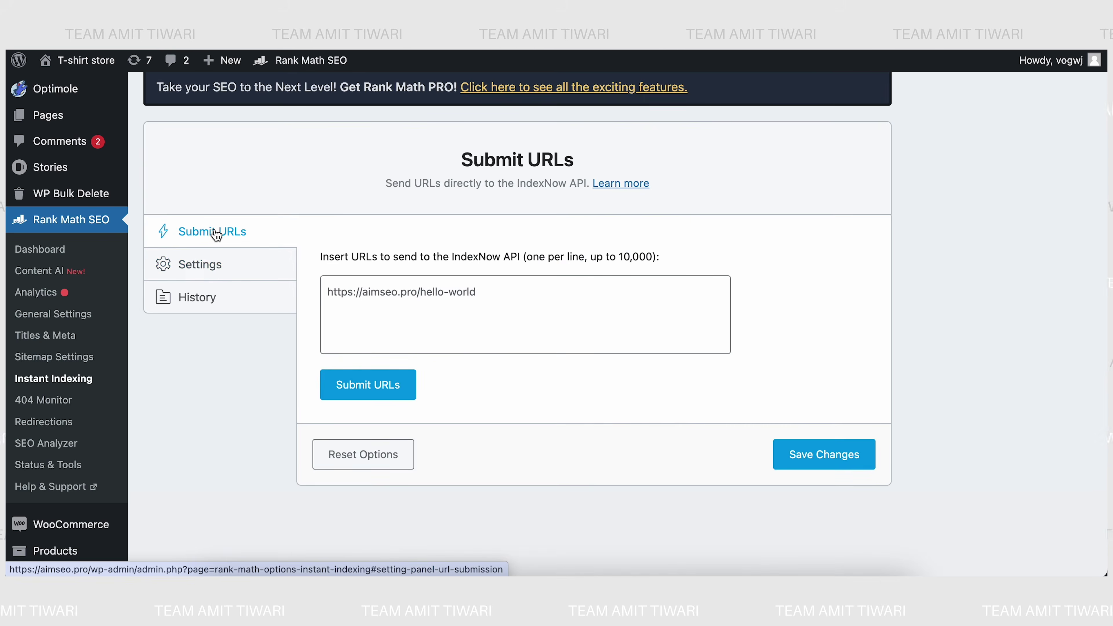
{"action": "left_click", "coordinate": [340, 294]}
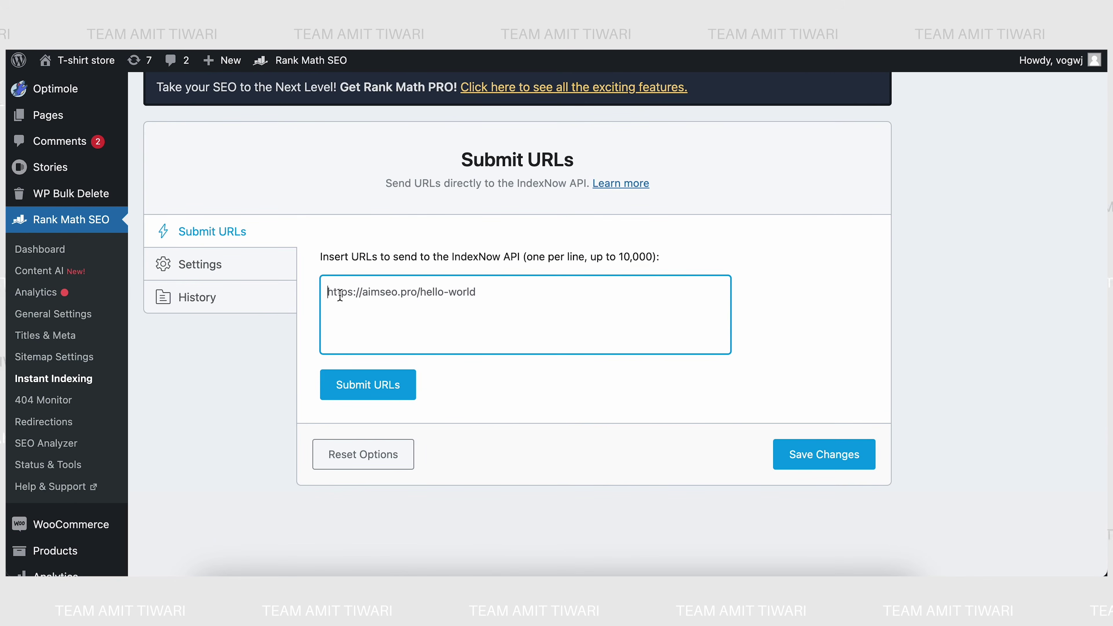
{"action": "type", "text": "https://"}
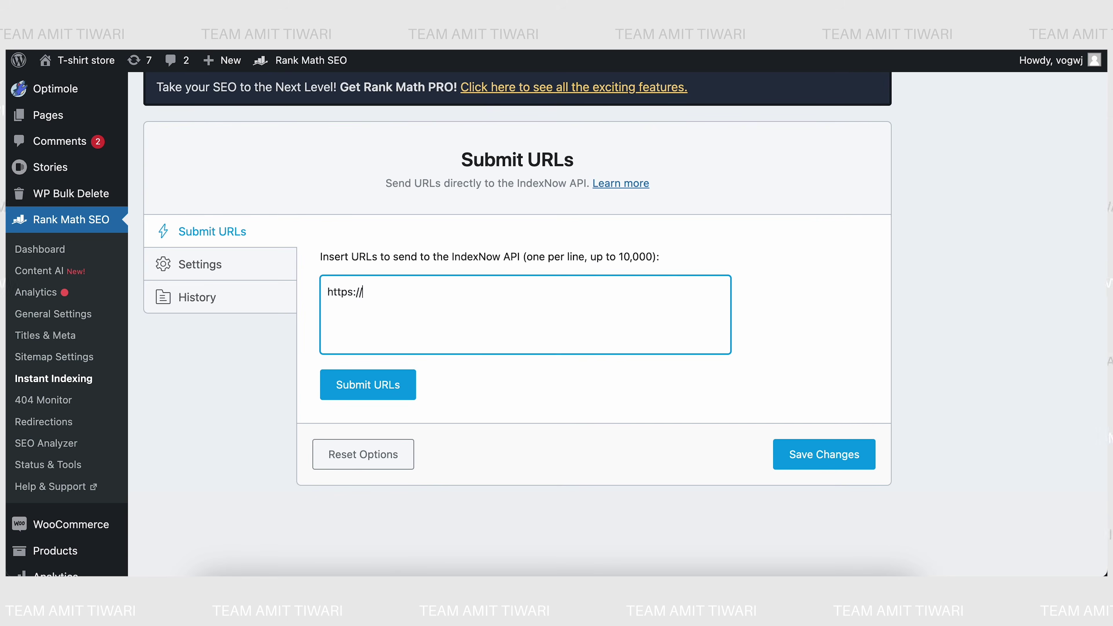
{"action": "type", "text": "iaims"}
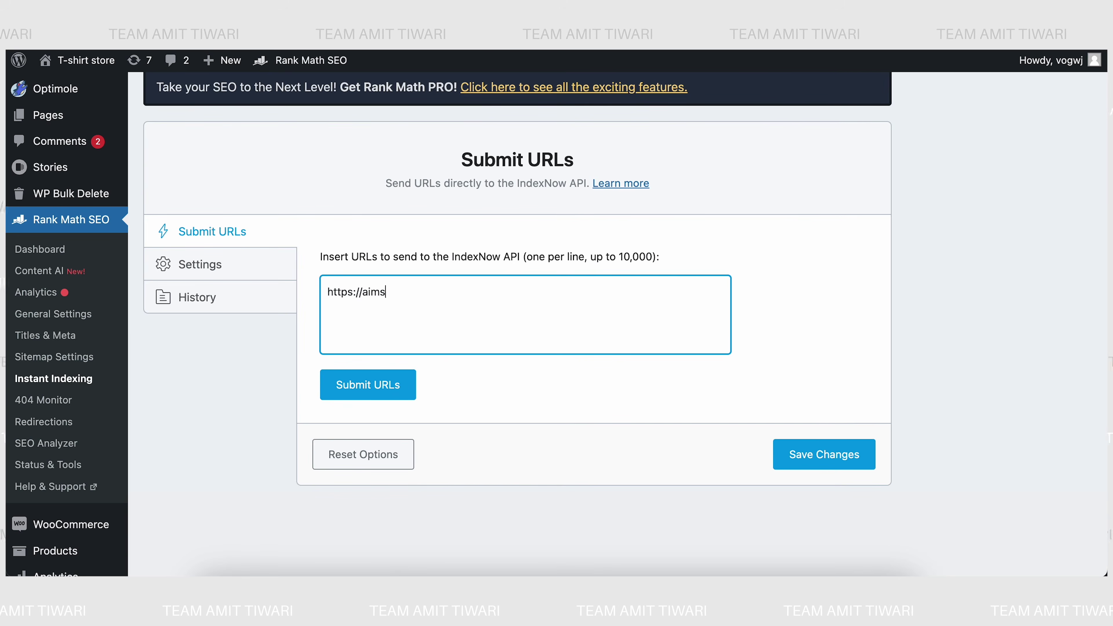
{"action": "type", "text": "eo.pro/"}
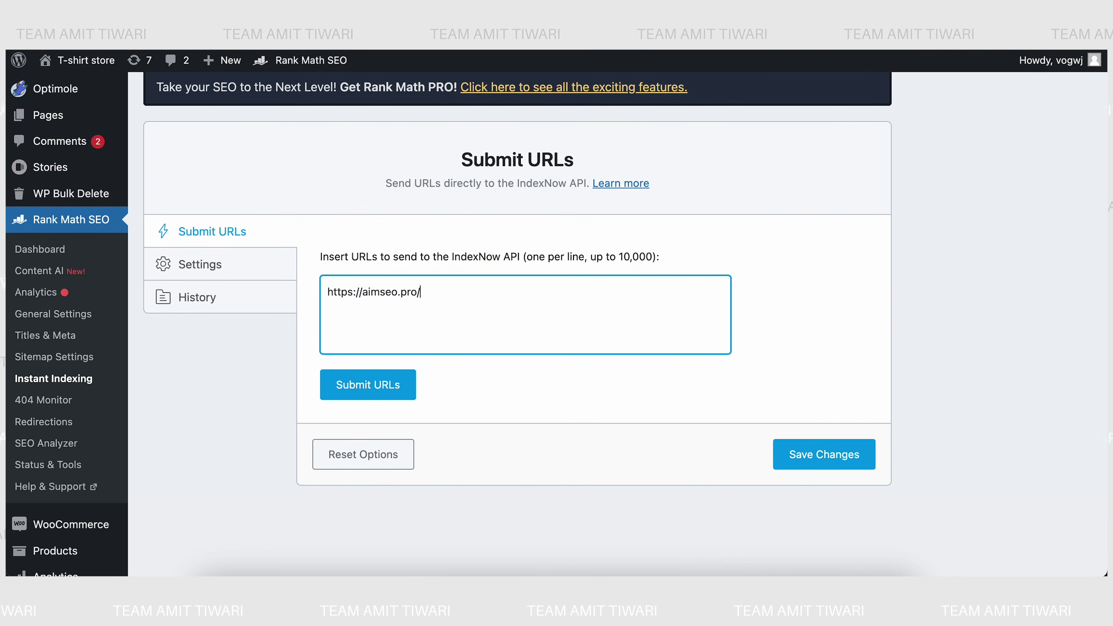
{"action": "type", "text": "contact-us"}
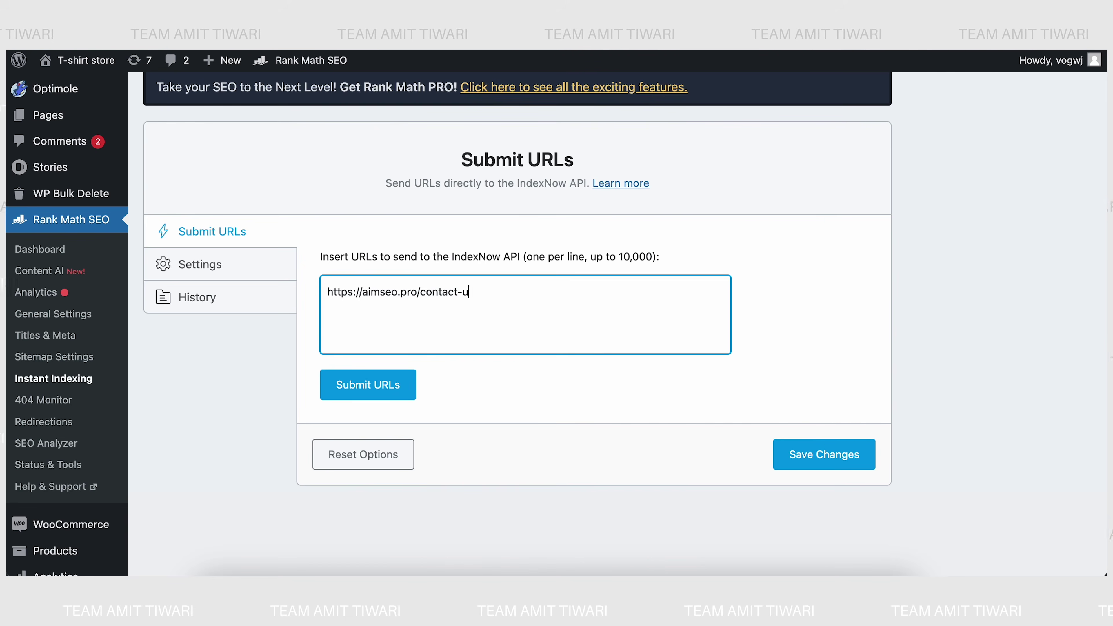
{"action": "left_click", "coordinate": [377, 385]}
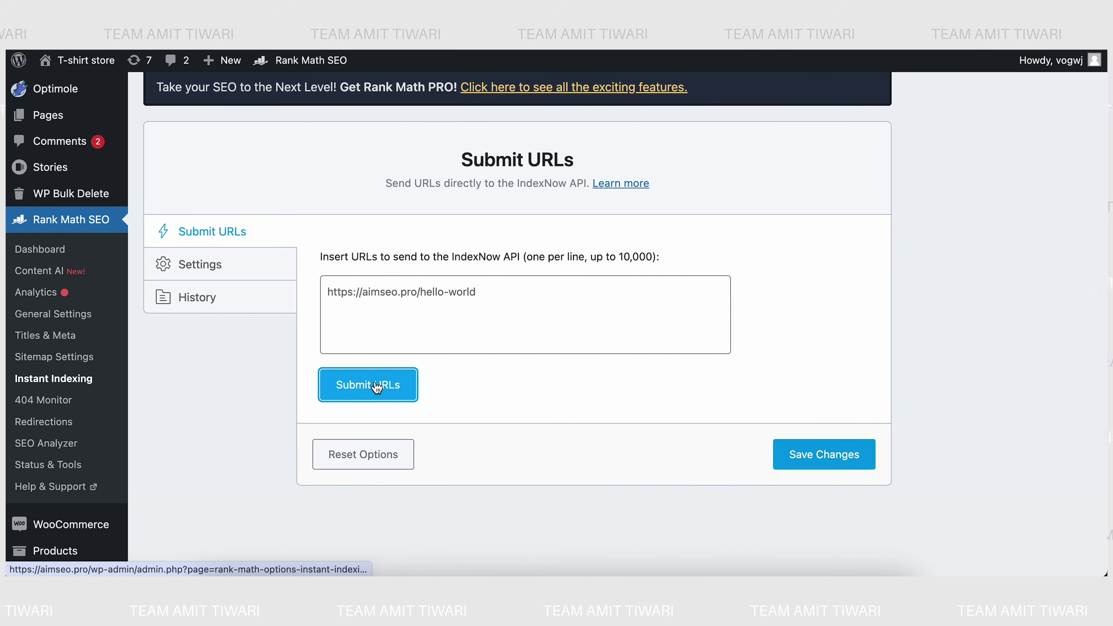
{"action": "left_click", "coordinate": [220, 274]}
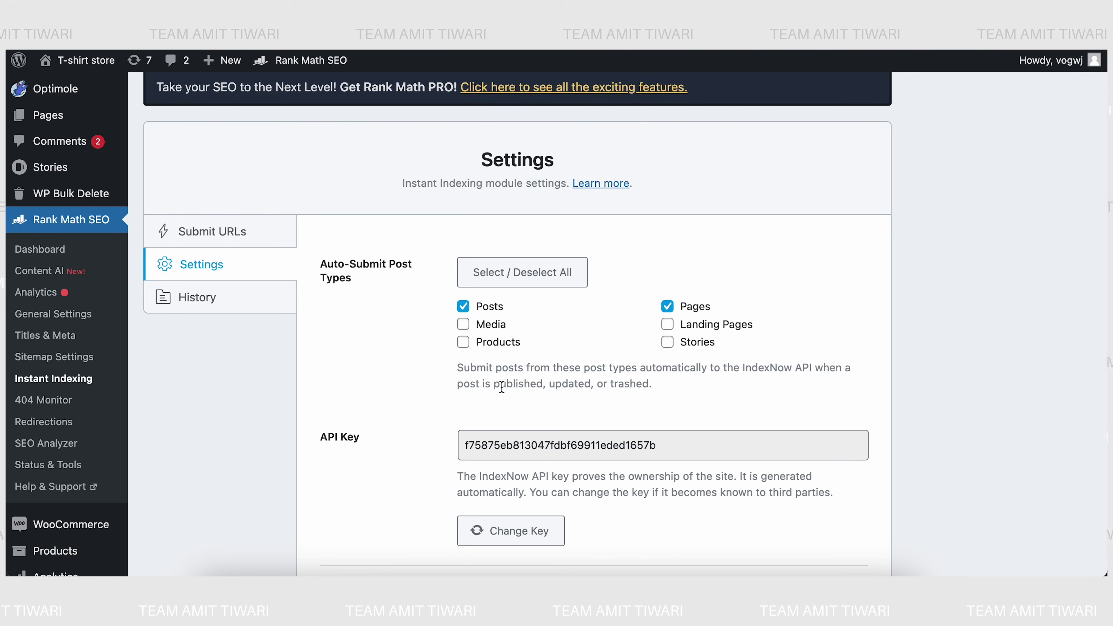
- Add Products and Stories to the auto-submitted post types and save the changes
{"action": "left_click", "coordinate": [463, 349]}
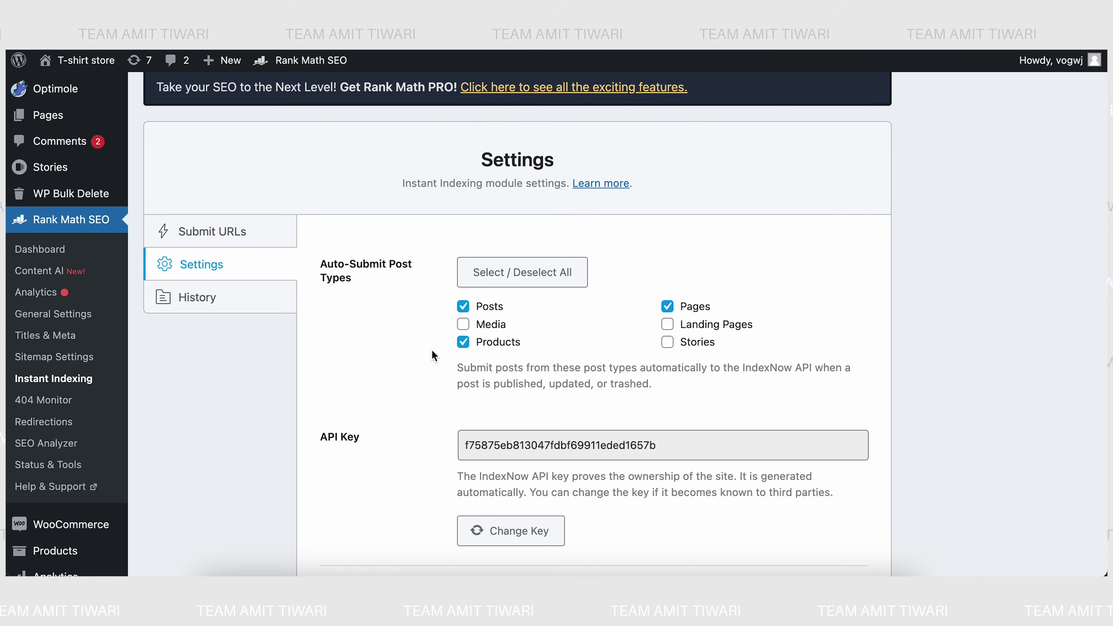
{"action": "scroll", "coordinate": [378, 364], "scroll_direction": "down", "scroll_amount": 1}
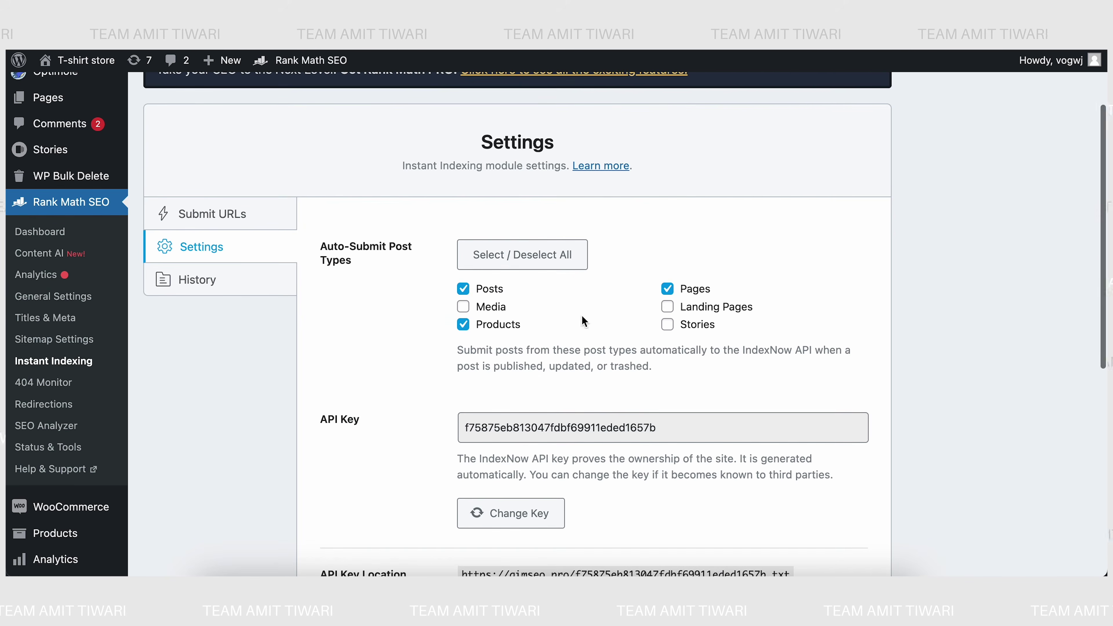
{"action": "left_click", "coordinate": [667, 330]}
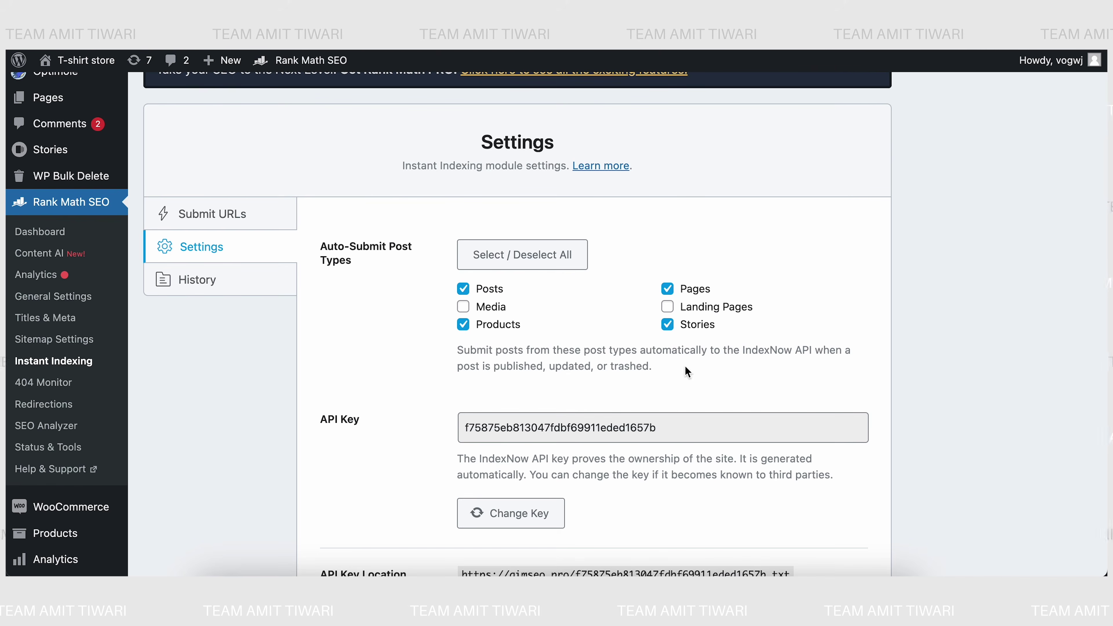
{"action": "scroll", "coordinate": [596, 397], "scroll_direction": "down", "scroll_amount": 10}
{"action": "left_click", "coordinate": [810, 361]}
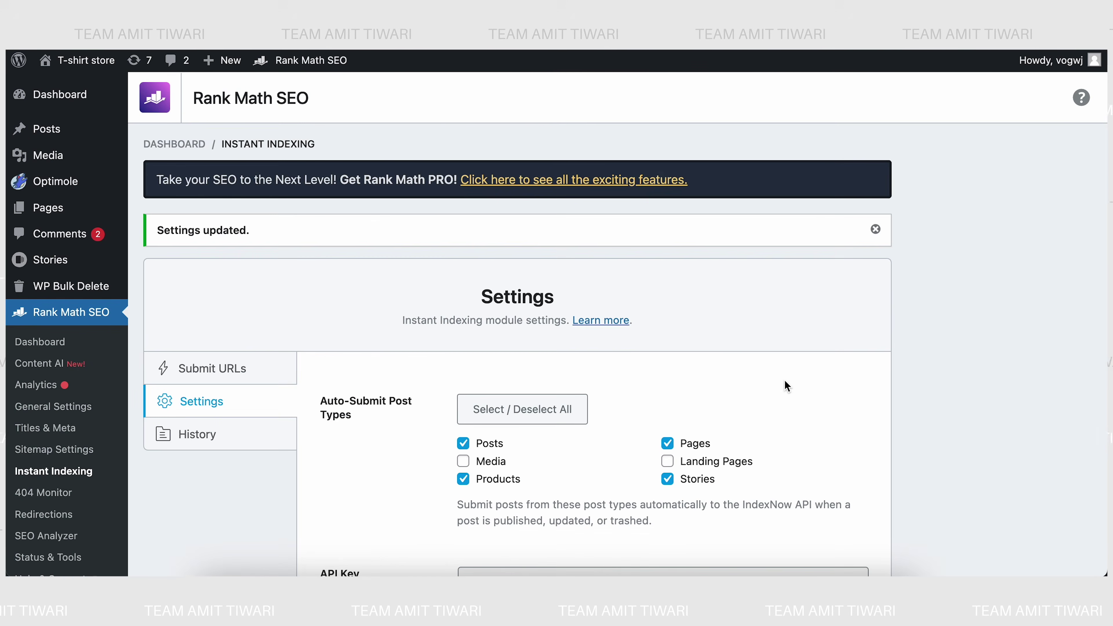
{"action": "scroll", "coordinate": [772, 373], "scroll_direction": "down", "scroll_amount": 4}
- Review the IndexNow request history, with contact-us submitted 1 min ago returning 200
{"action": "left_click", "coordinate": [228, 278]}
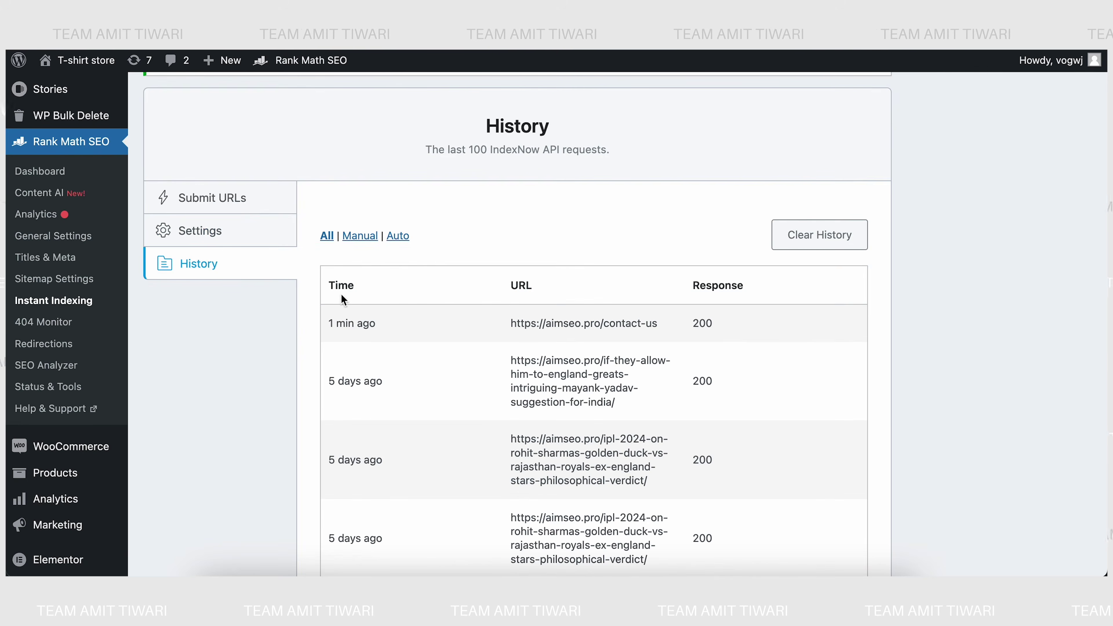
{"action": "scroll", "coordinate": [413, 357], "scroll_direction": "down", "scroll_amount": 6}
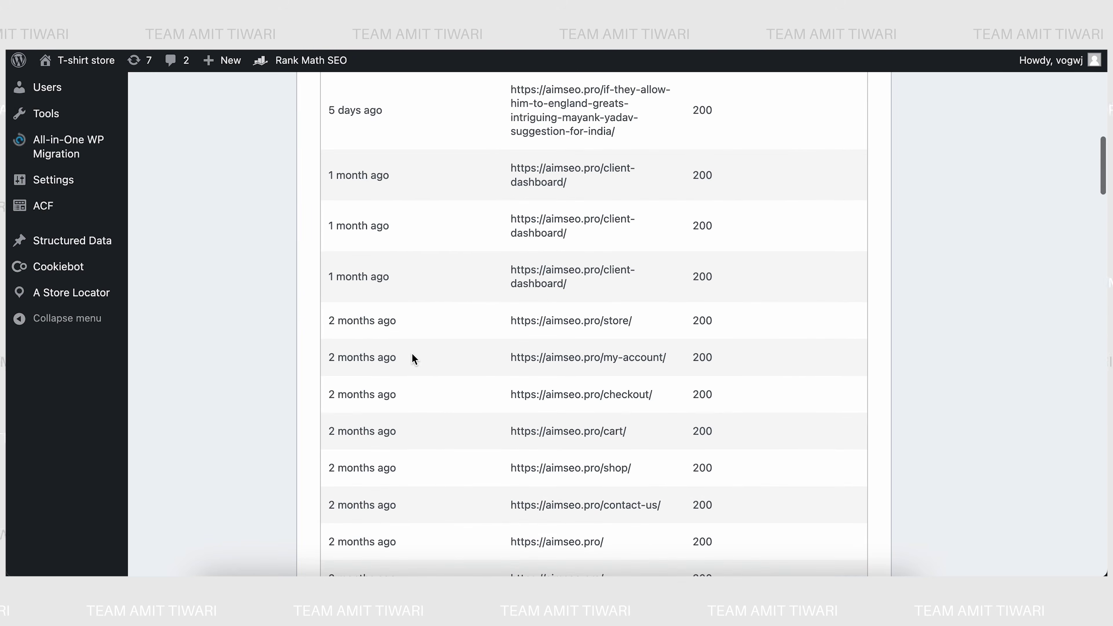
{"action": "mouse_move", "coordinate": [412, 358]}
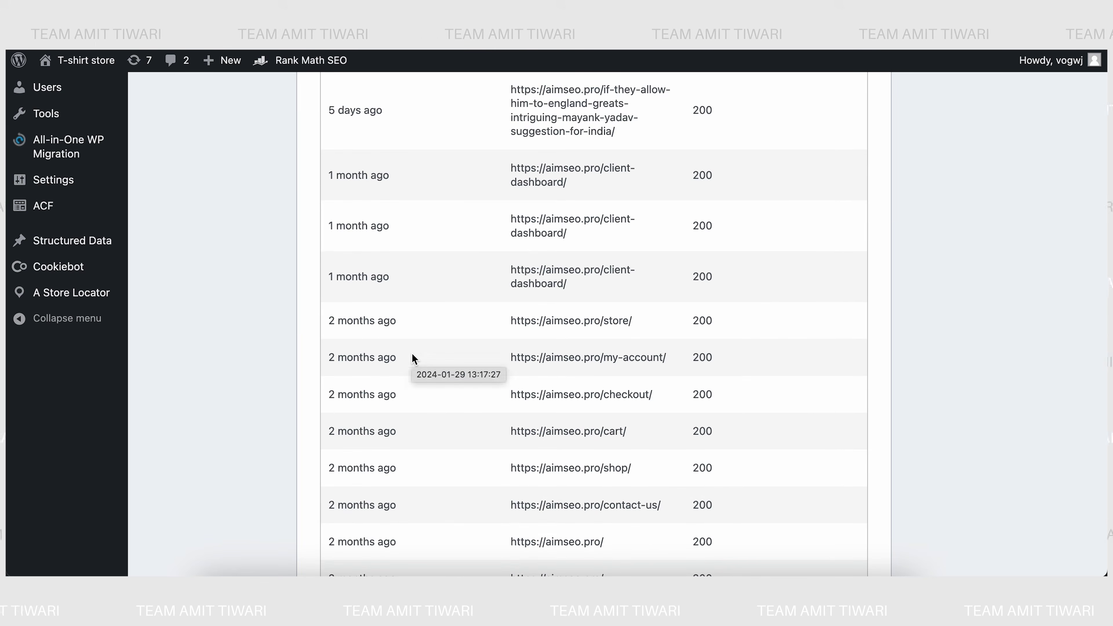
{"action": "scroll", "coordinate": [412, 356], "scroll_direction": "up", "scroll_amount": 10}
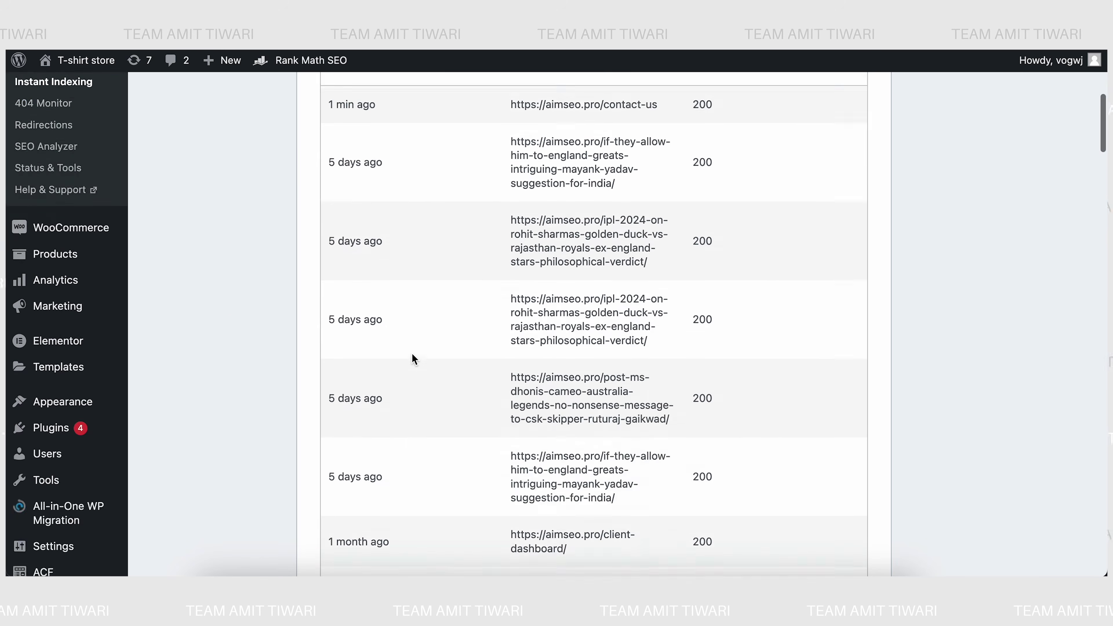
{"action": "scroll", "coordinate": [415, 359], "scroll_direction": "up", "scroll_amount": 2}
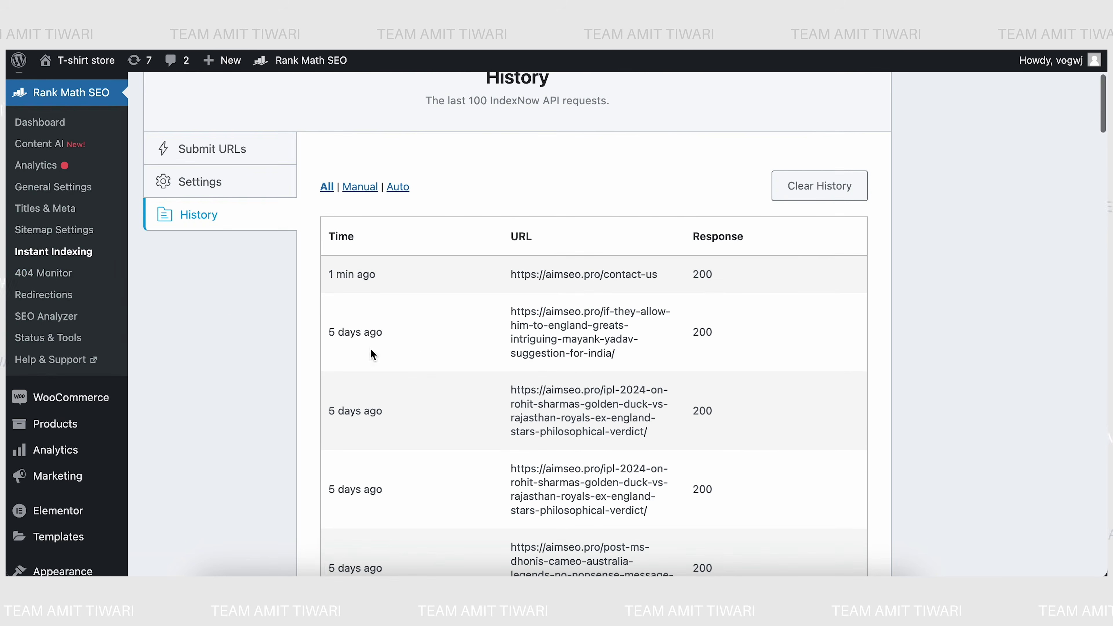
- Open the 404 Monitor log of 66 missing URIs and sort it by hits
{"action": "left_click", "coordinate": [46, 273]}
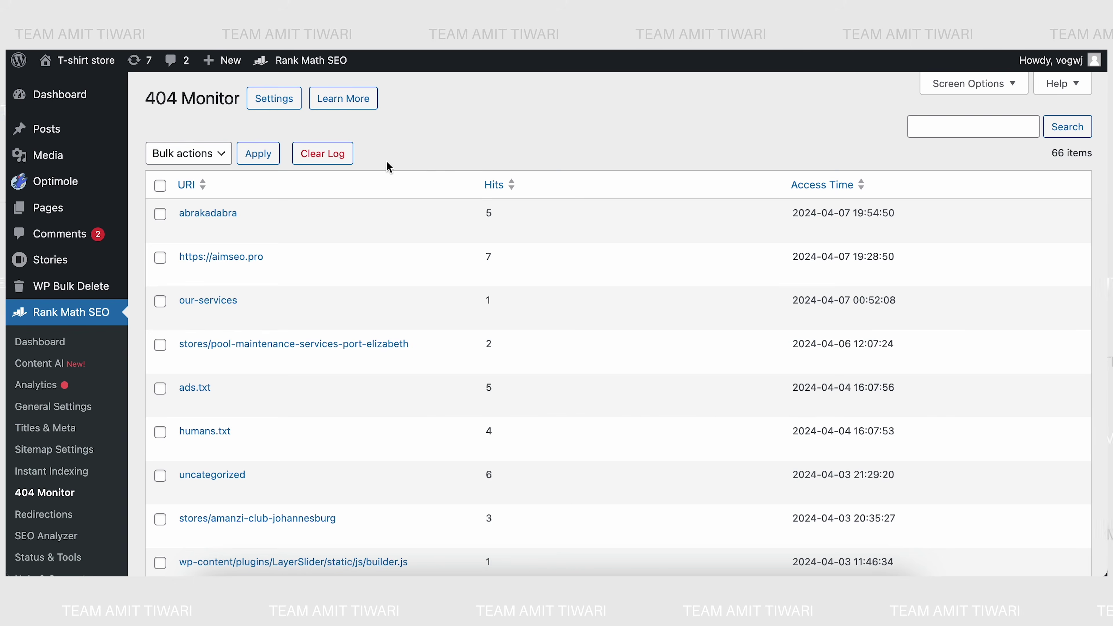
{"action": "mouse_move", "coordinate": [200, 219]}
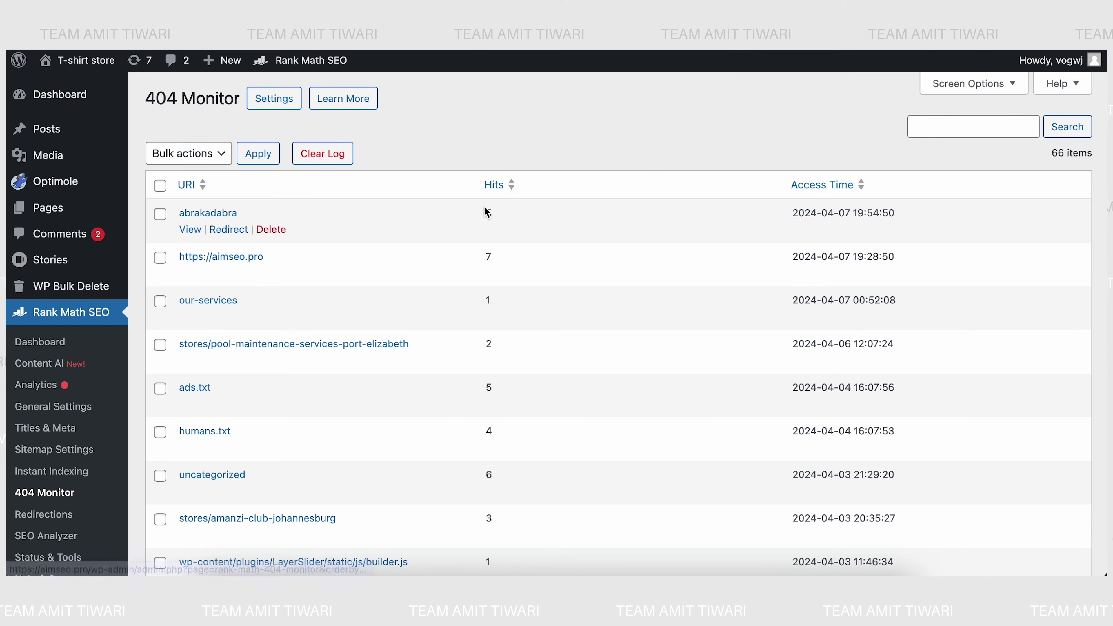
{"action": "left_click", "coordinate": [489, 193]}
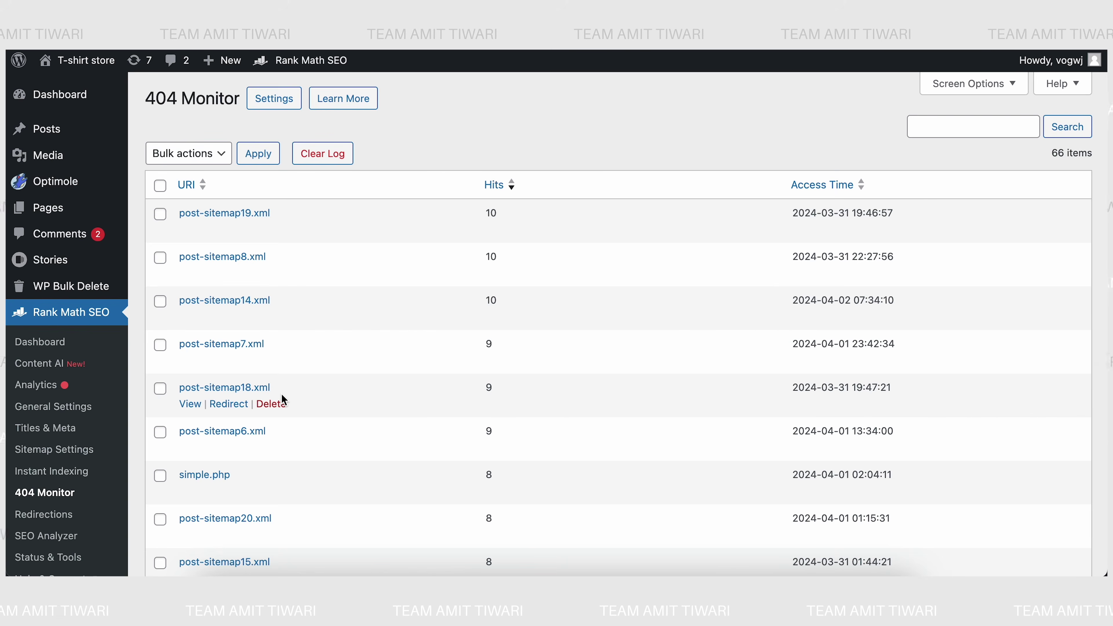
{"action": "left_click", "coordinate": [182, 180]}
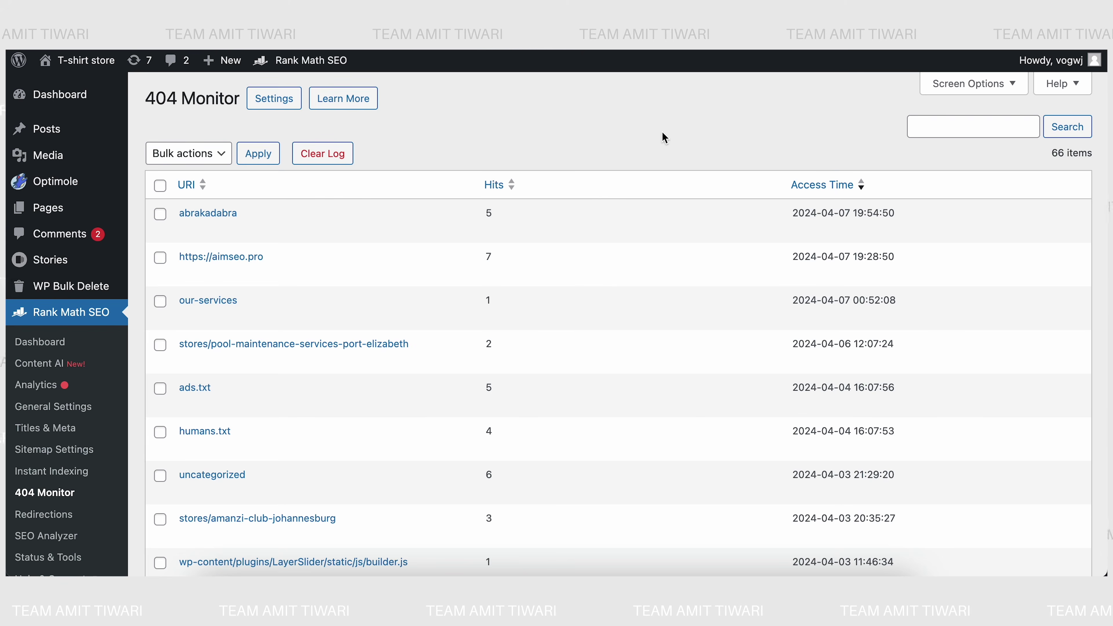
{"action": "mouse_move", "coordinate": [333, 215]}
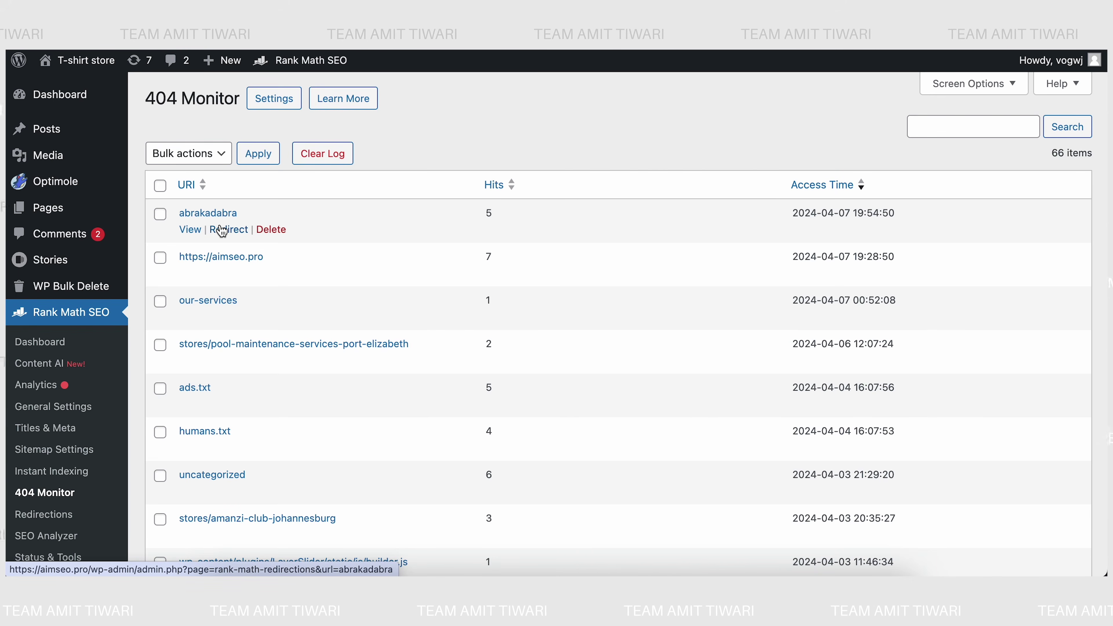
{"action": "mouse_move", "coordinate": [267, 247]}
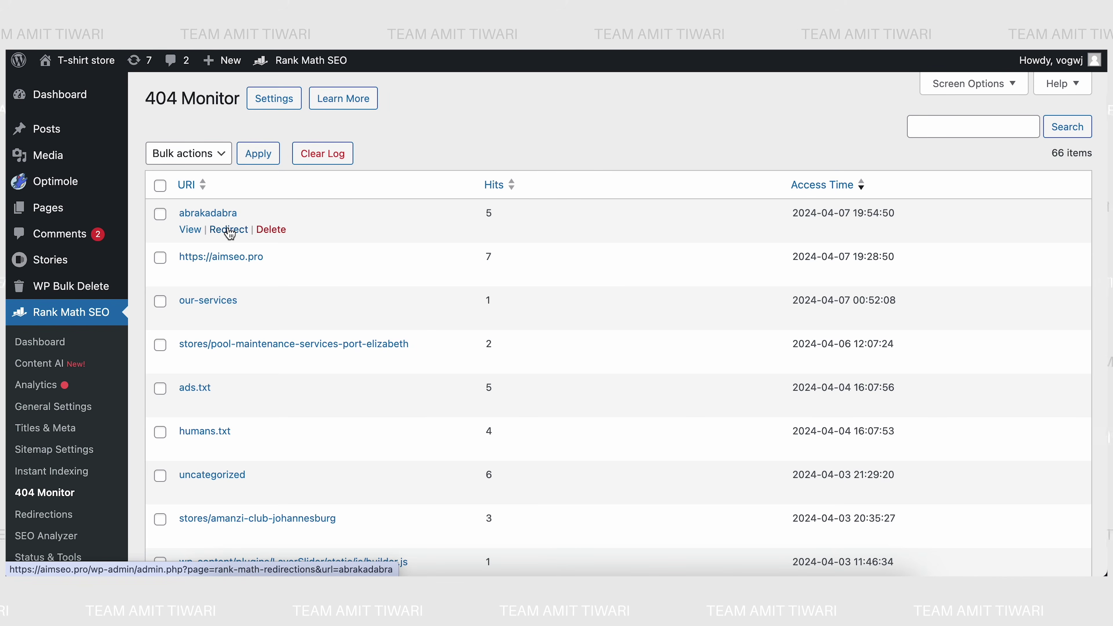
{"action": "left_click", "coordinate": [230, 235]}
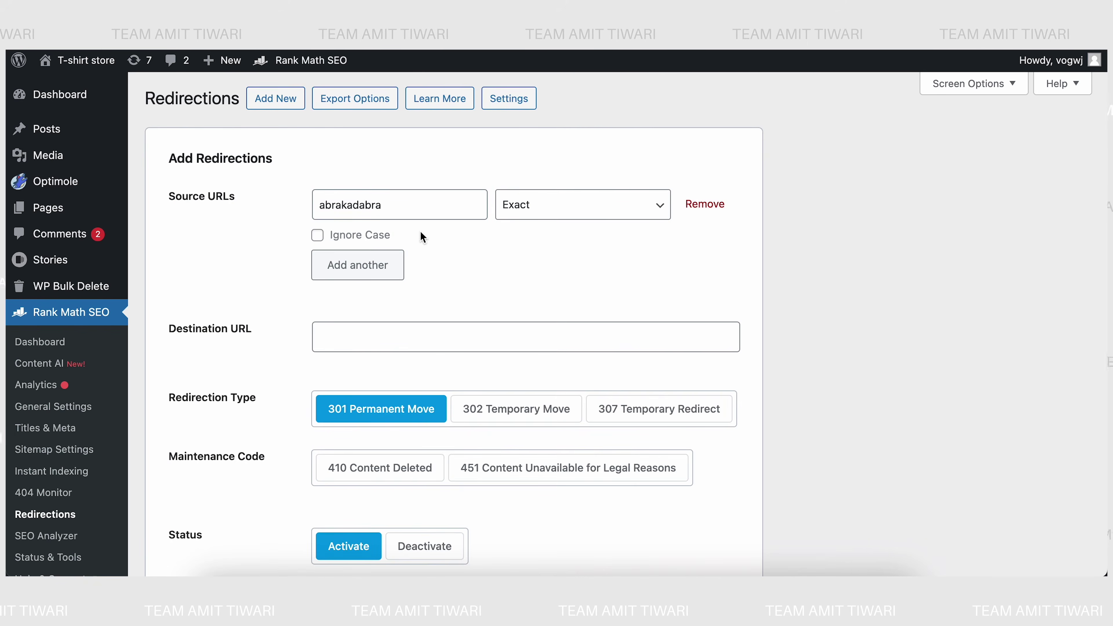
{"action": "left_click", "coordinate": [359, 335]}
{"action": "type", "text": "https"}
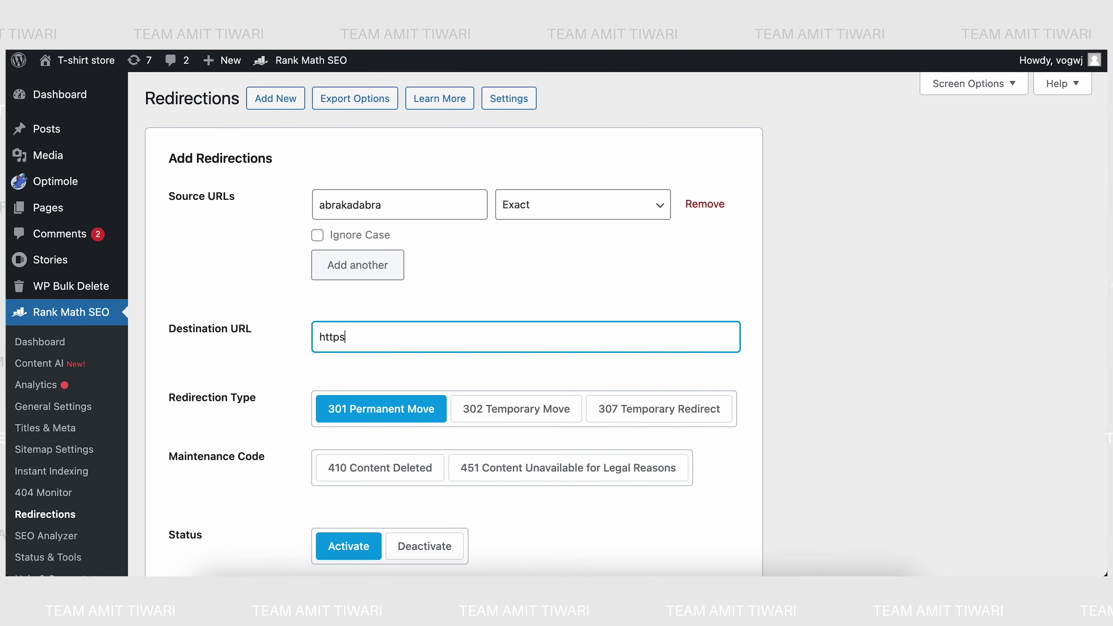
{"action": "type", "text": "://aims"}
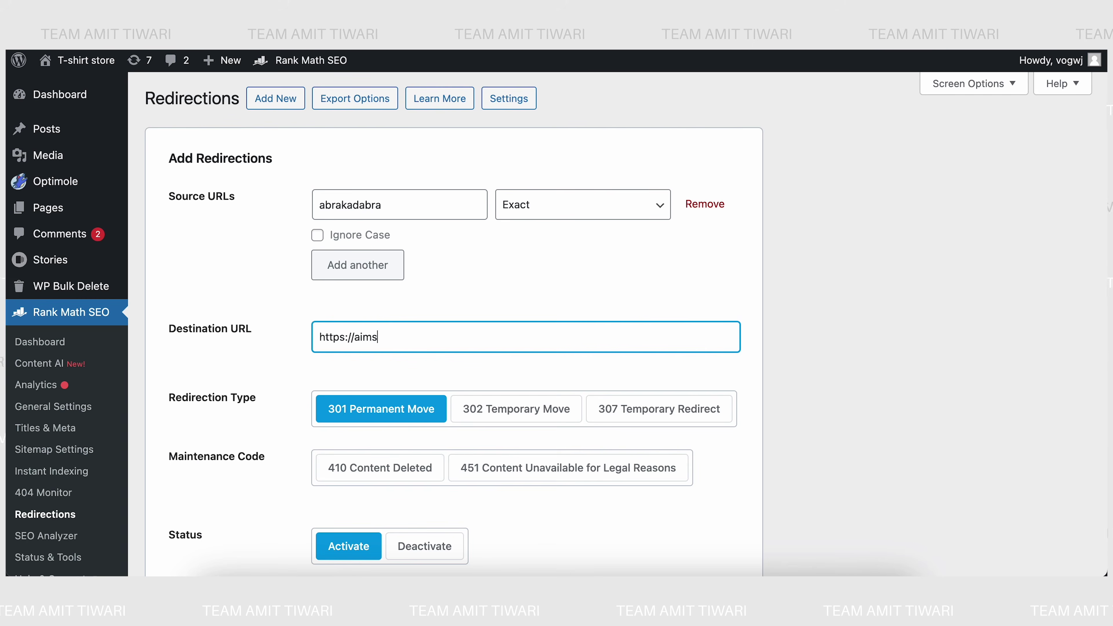
{"action": "type", "text": "eo.pro/"}
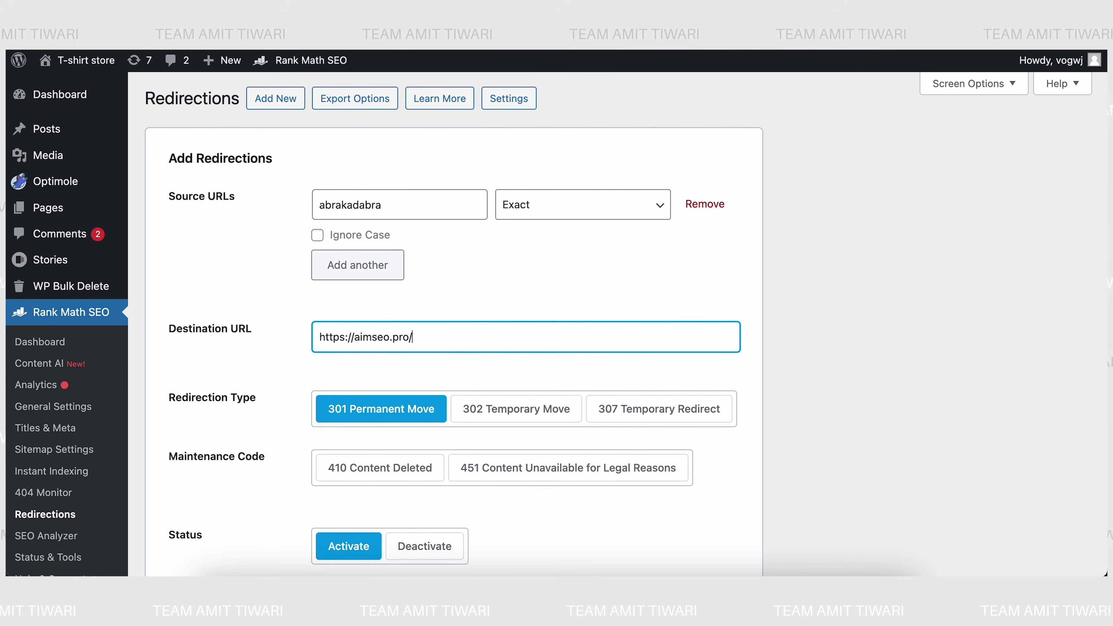
{"action": "type", "text": "contact01"}
{"action": "key", "text": "BackSpace"}
{"action": "key", "text": "BackSpace"}
{"action": "type", "text": "01"}
{"action": "key", "text": "BackSpace"}
{"action": "key", "text": "BackSpace"}
{"action": "type", "text": "-"}
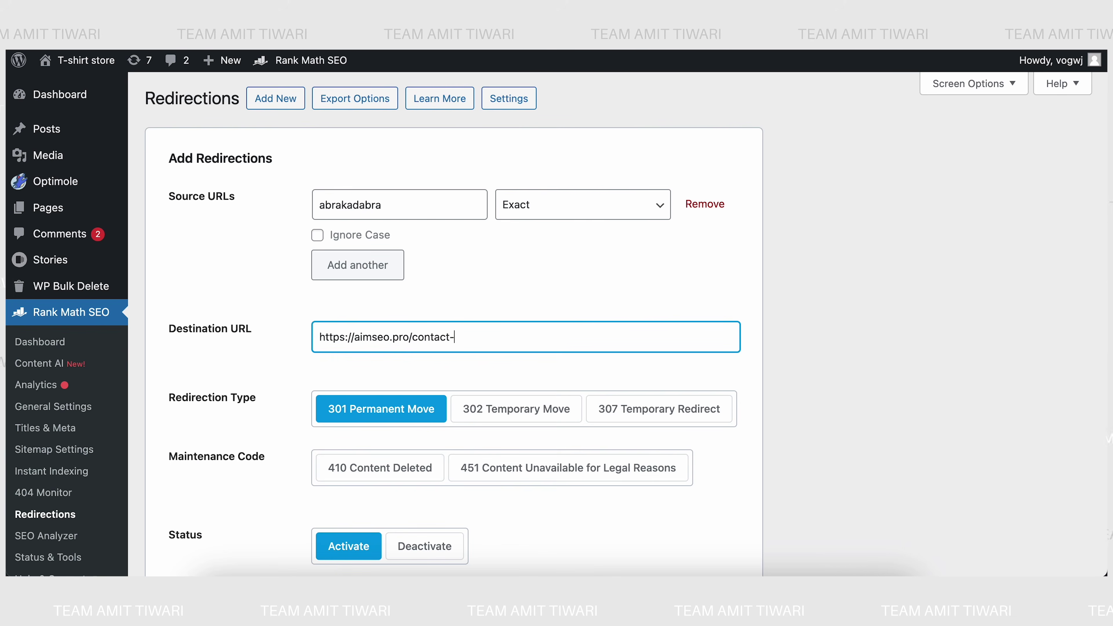
{"action": "type", "text": "us/"}
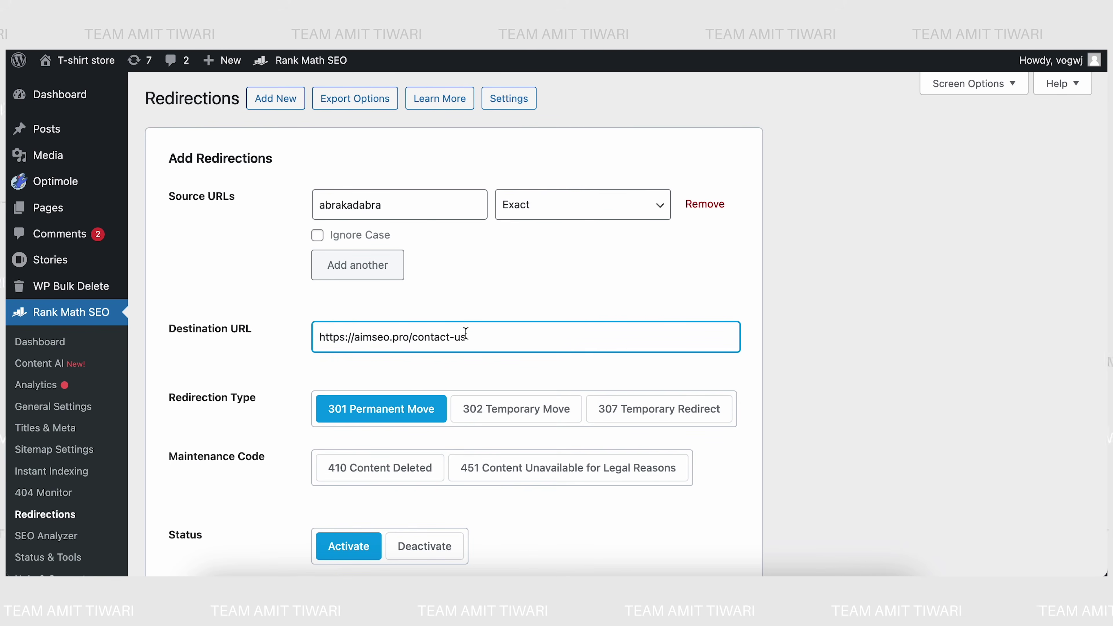
{"action": "left_click", "coordinate": [846, 295]}
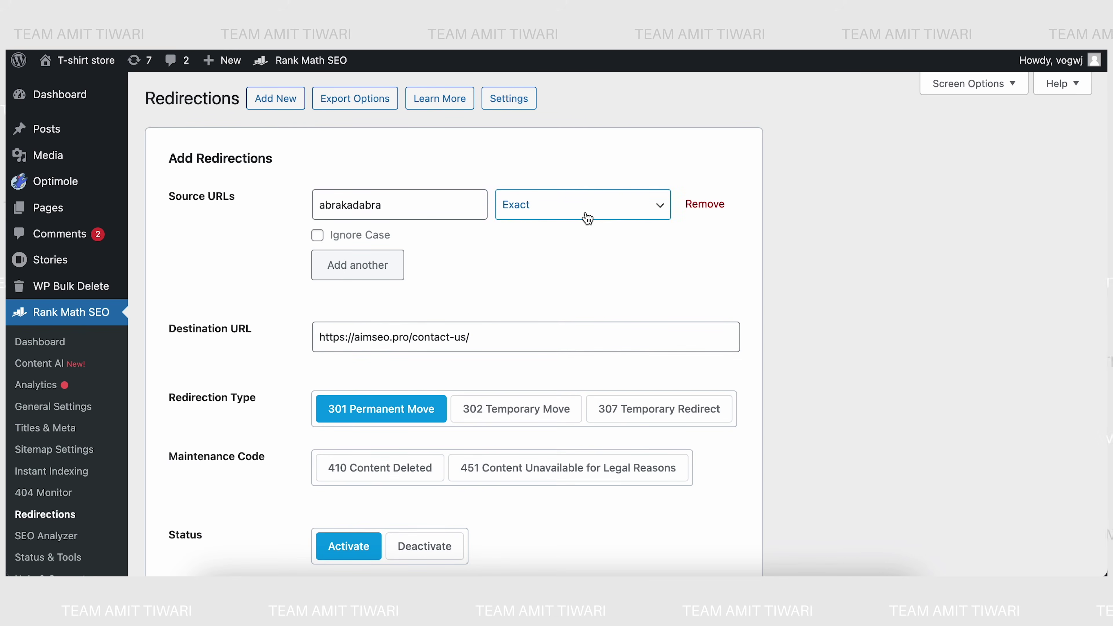
- Replace the source abrakadabra with contactus and add the 301 redirection
{"action": "left_click_drag", "start_coordinate": [391, 205], "coordinate": [282, 204]}
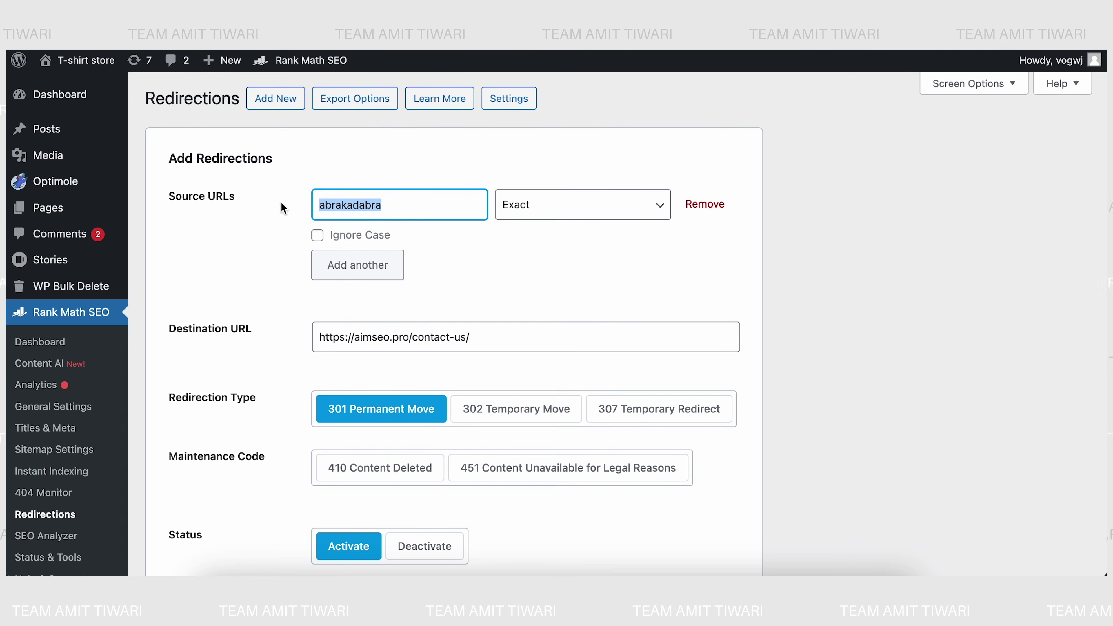
{"action": "key", "text": "BackSpace"}
{"action": "type", "text": "con"}
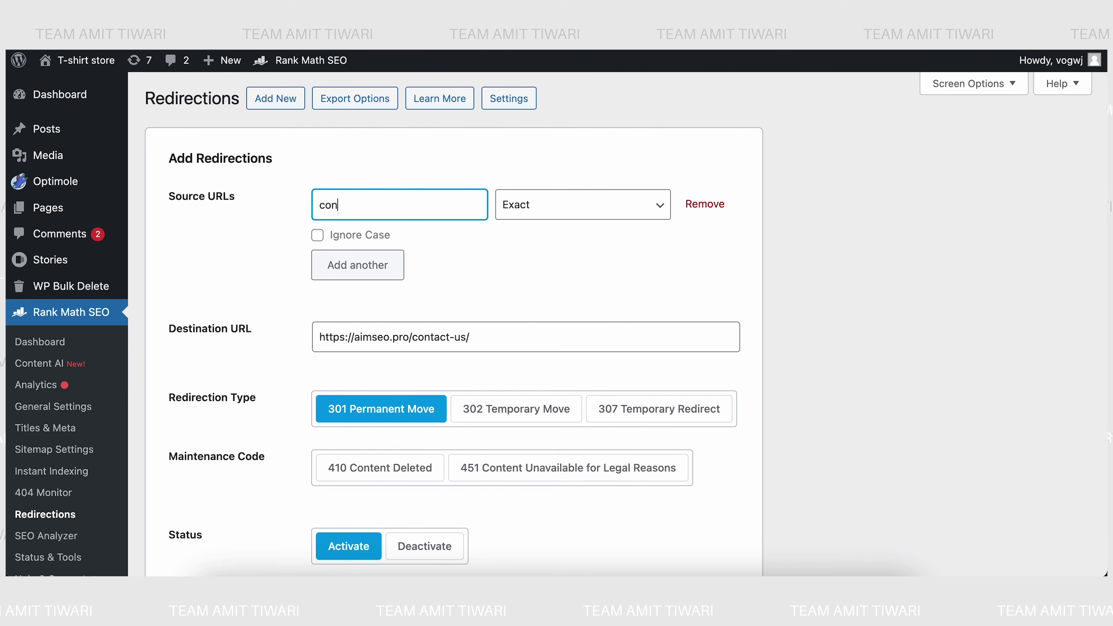
{"action": "type", "text": "tactus"}
{"action": "left_click", "coordinate": [779, 199]}
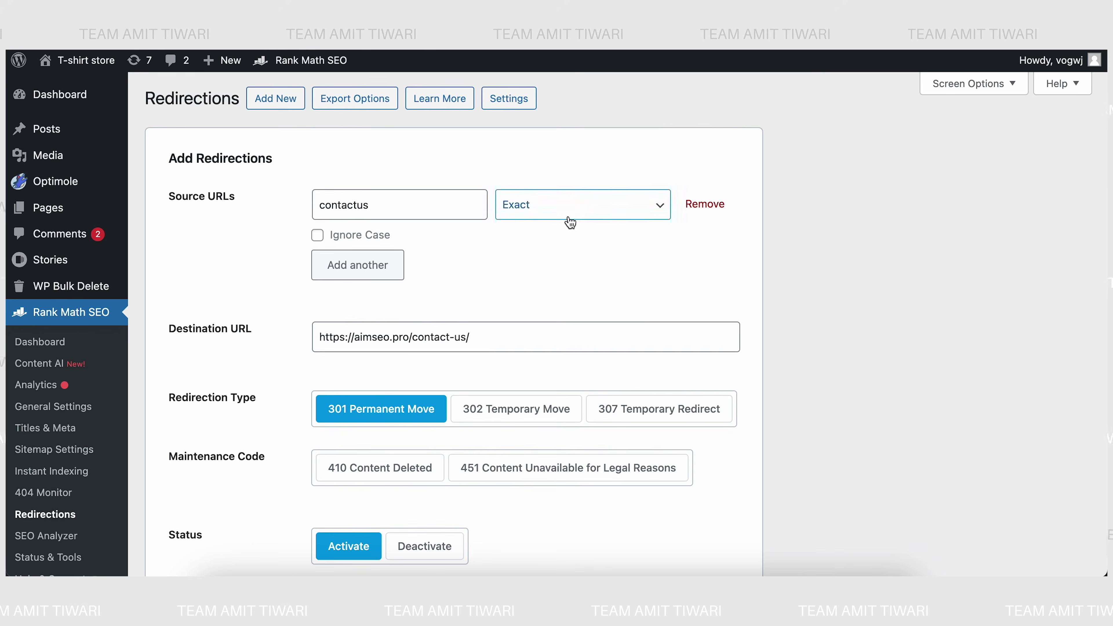
{"action": "left_click", "coordinate": [318, 349]}
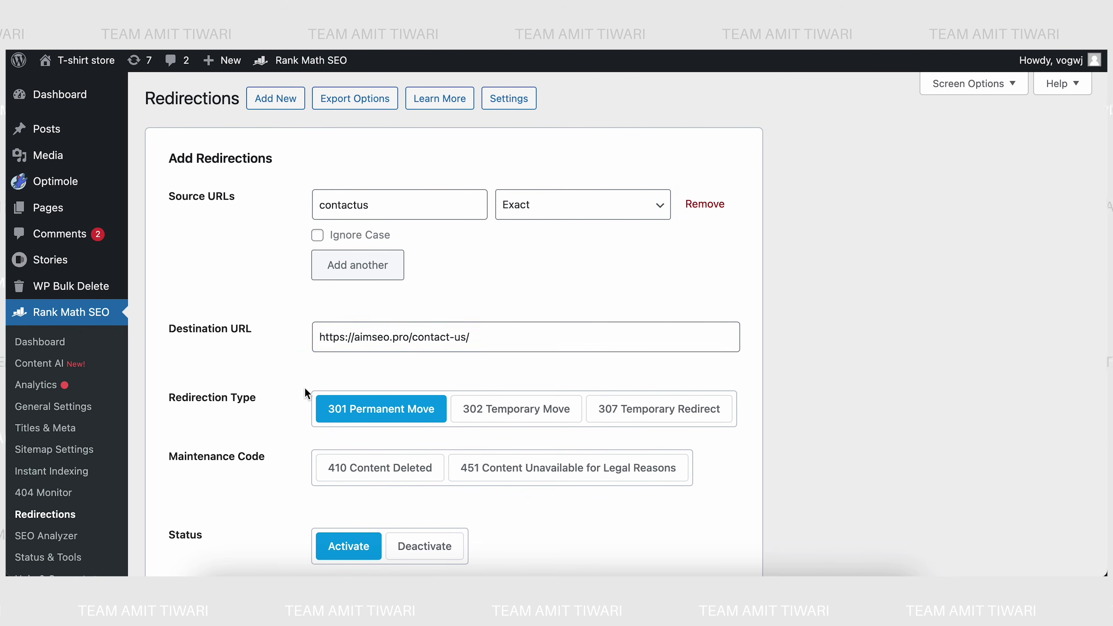
{"action": "scroll", "coordinate": [305, 388], "scroll_direction": "down", "scroll_amount": 1}
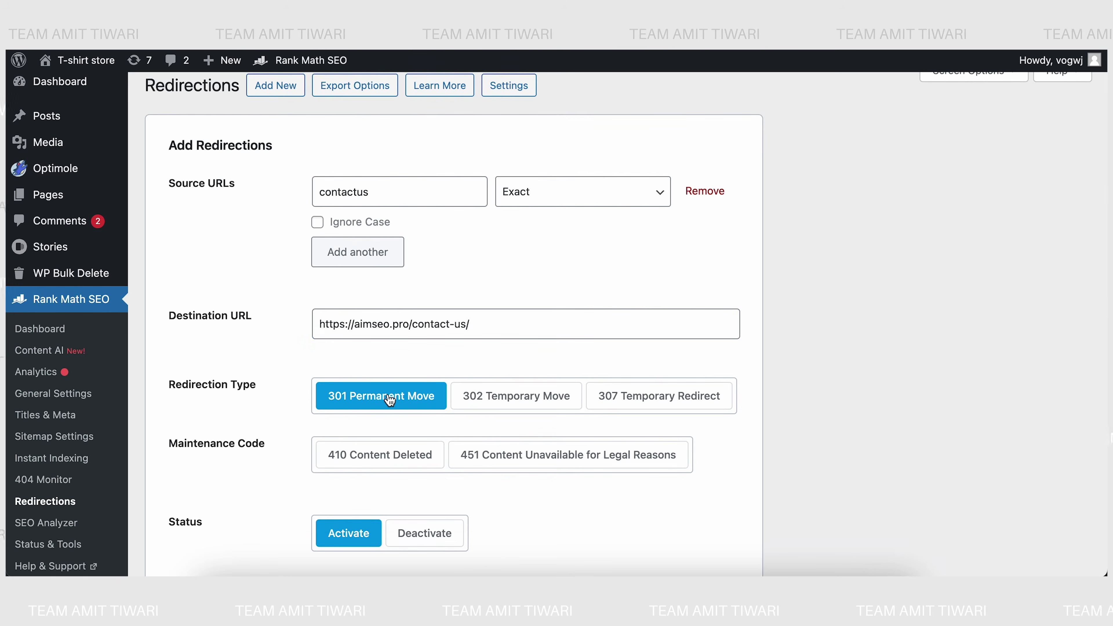
{"action": "scroll", "coordinate": [265, 483], "scroll_direction": "down", "scroll_amount": 6}
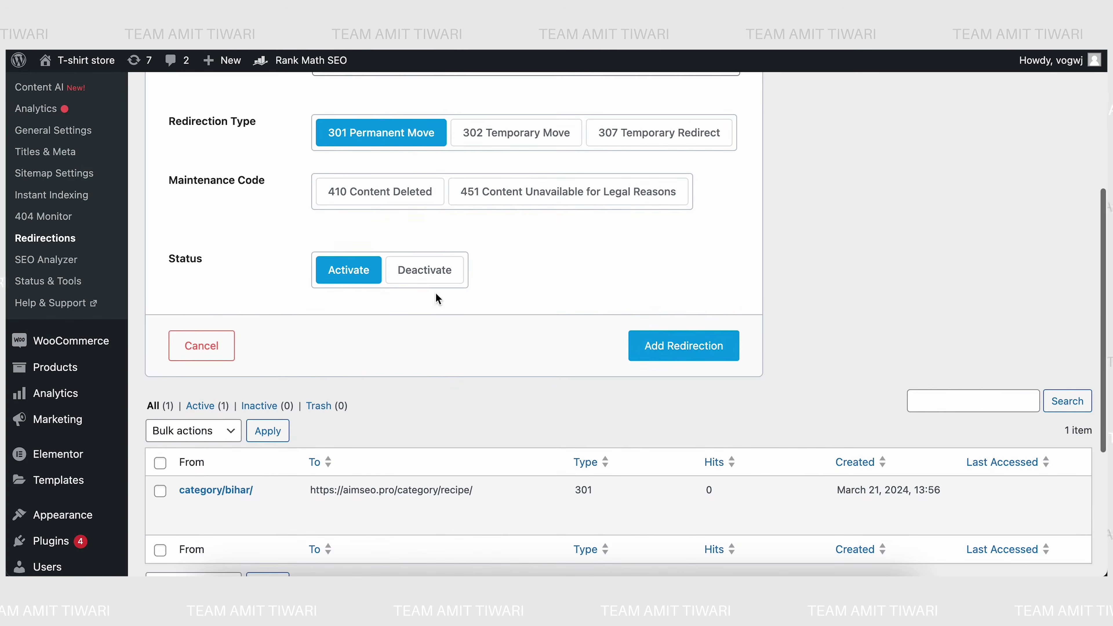
{"action": "left_click", "coordinate": [692, 349]}
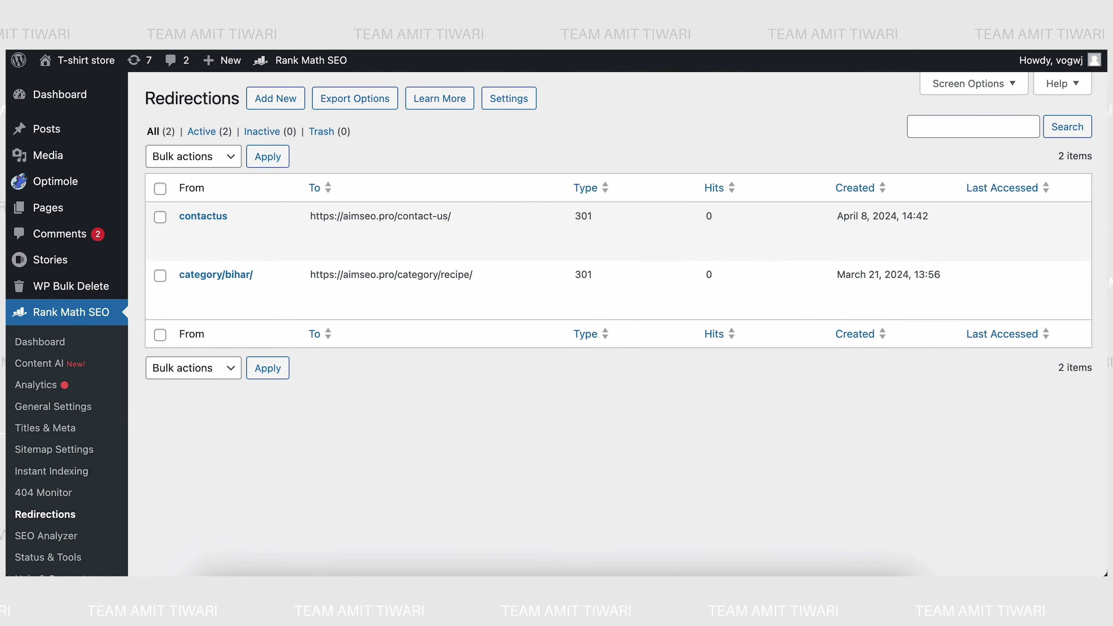
- Test the contactus redirect by opening its View link in a new tab, then close it
{"action": "mouse_move", "coordinate": [214, 229]}
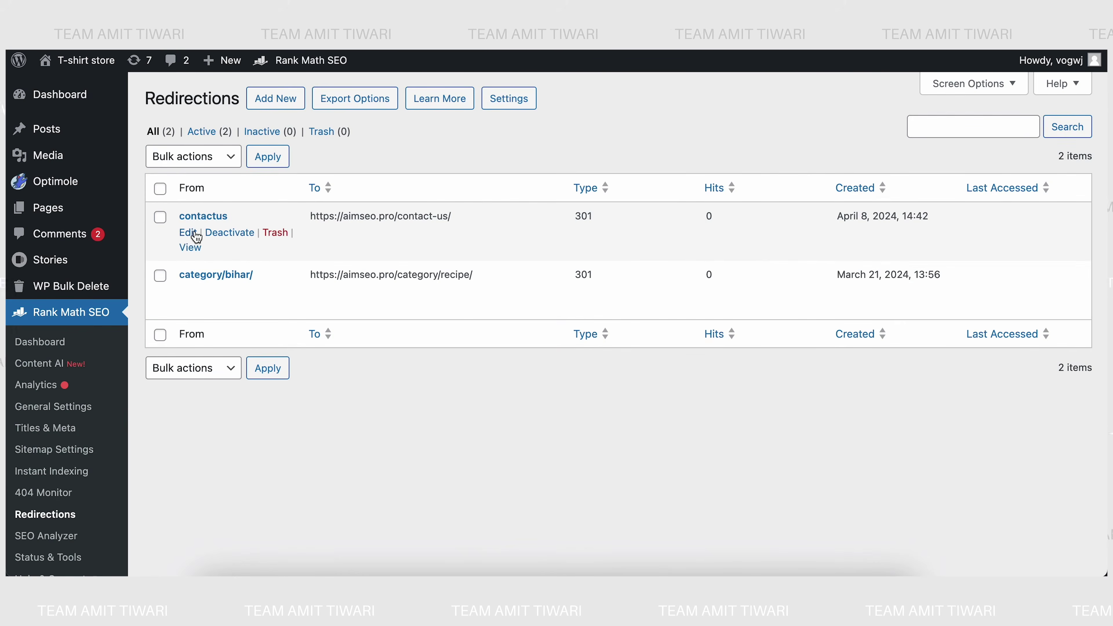
{"action": "right_click", "coordinate": [198, 254]}
{"action": "left_click", "coordinate": [206, 251]}
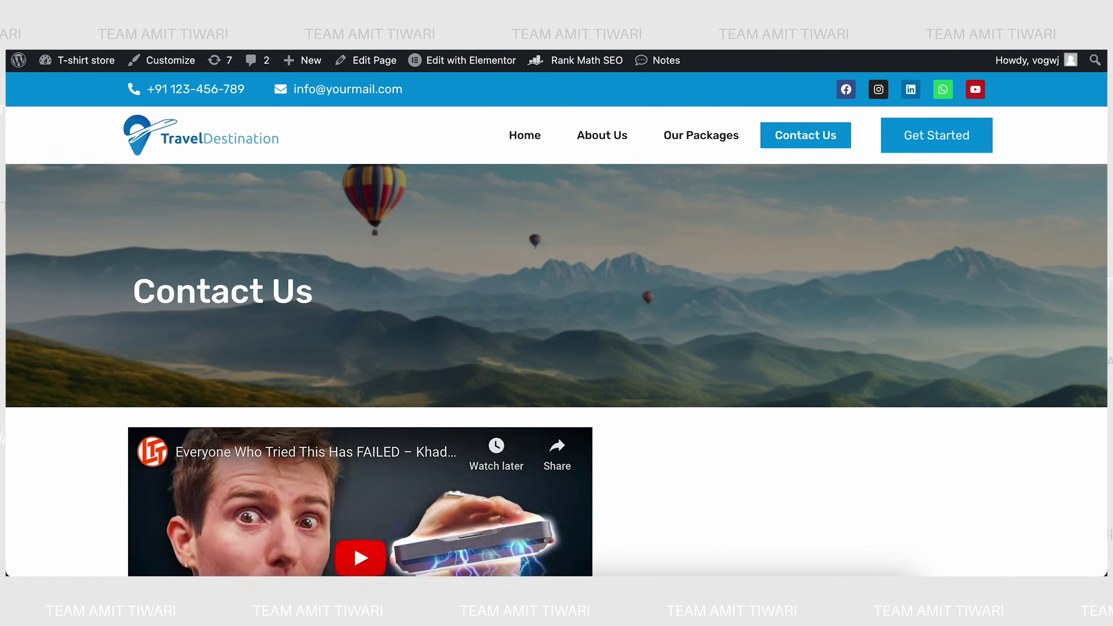
{"action": "key", "text": "ctrl+w"}
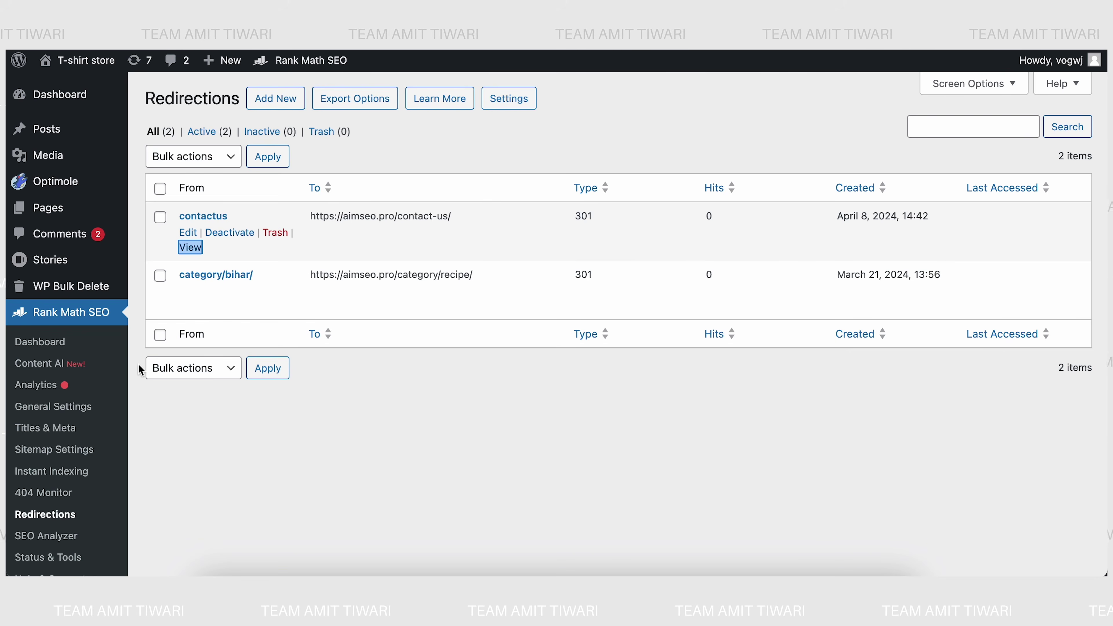
- Reload Redirections to confirm the contactus redirect now shows 1 hit, and start a new redirection
{"action": "scroll", "coordinate": [138, 364], "scroll_direction": "down", "scroll_amount": 5}
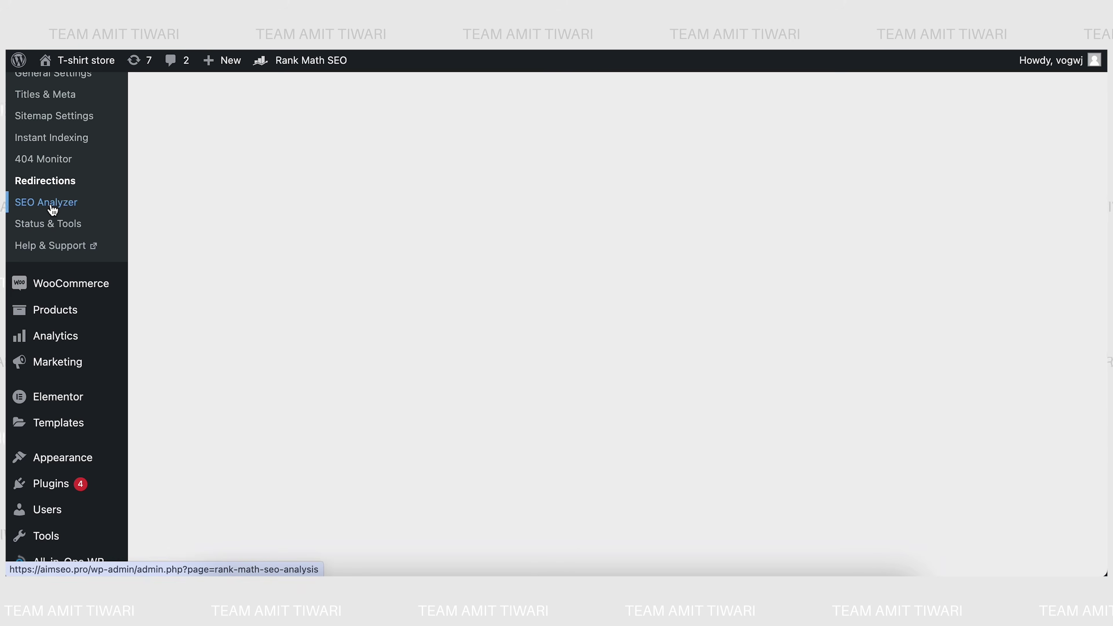
{"action": "left_click", "coordinate": [55, 186]}
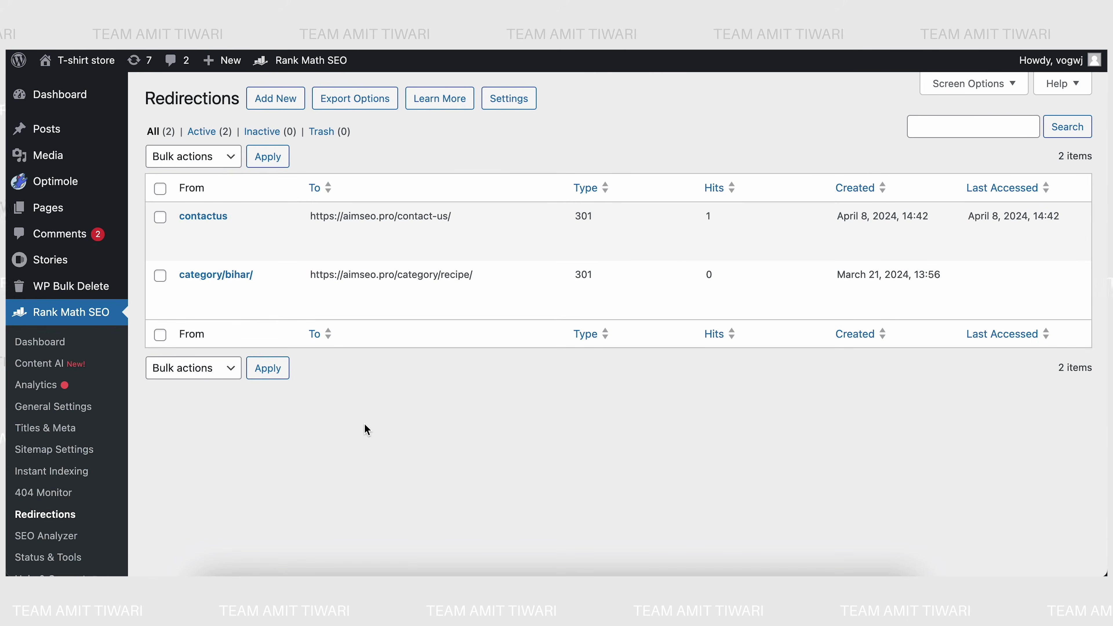
{"action": "mouse_move", "coordinate": [346, 219]}
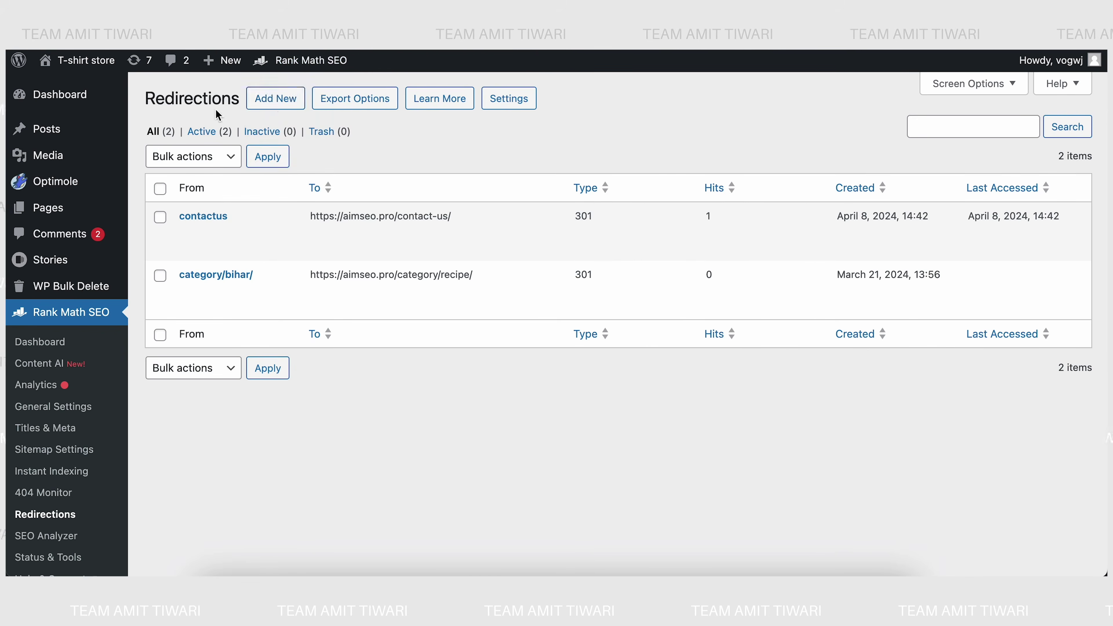
{"action": "left_click", "coordinate": [279, 100]}
- Set the redirect source to about, with case-insensitive matching
{"action": "left_click", "coordinate": [345, 171]}
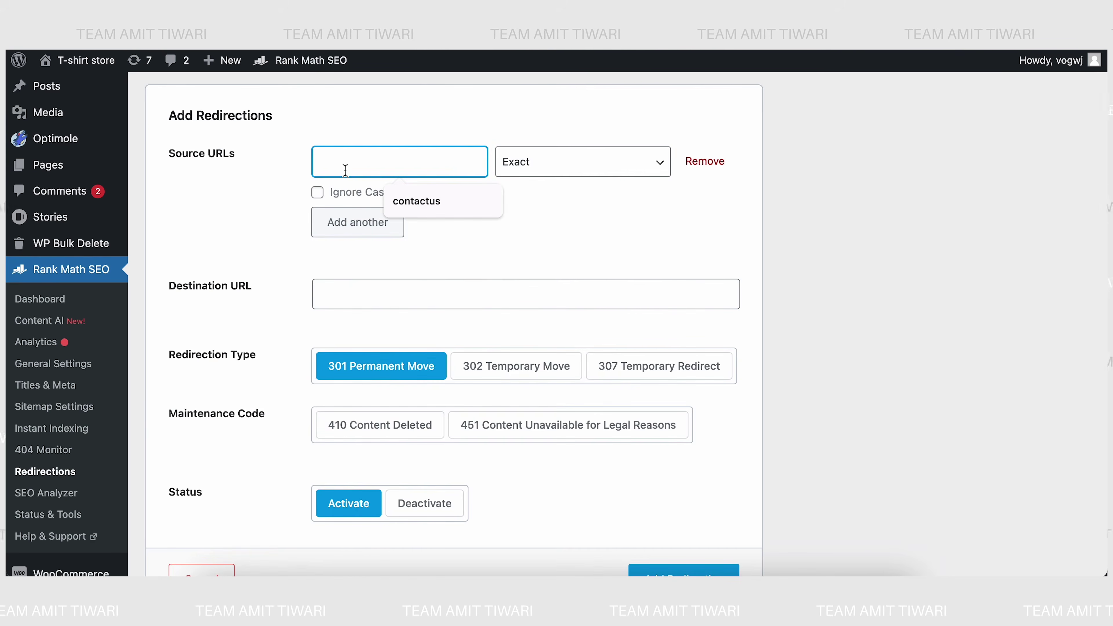
{"action": "type", "text": "https:"}
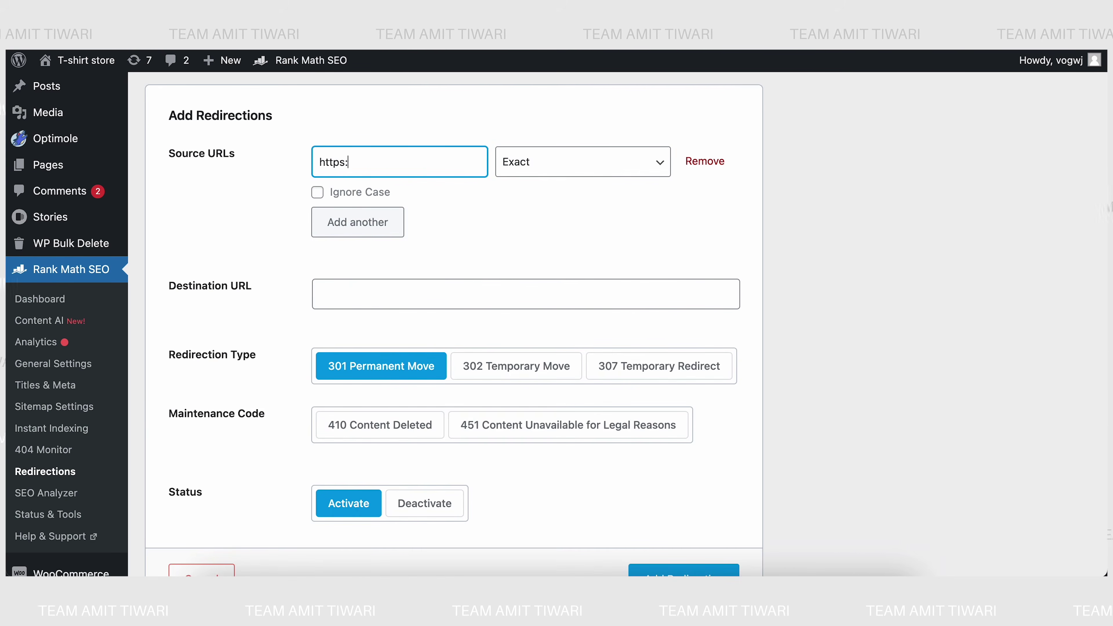
{"action": "type", "text": "//aims"}
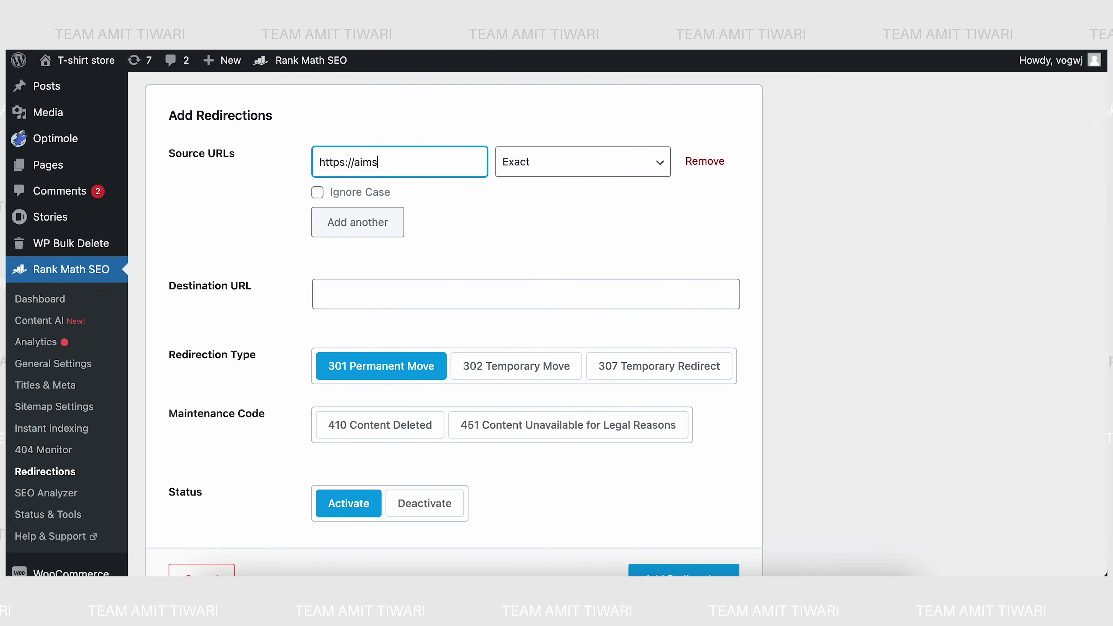
{"action": "type", "text": "eo.pro/"}
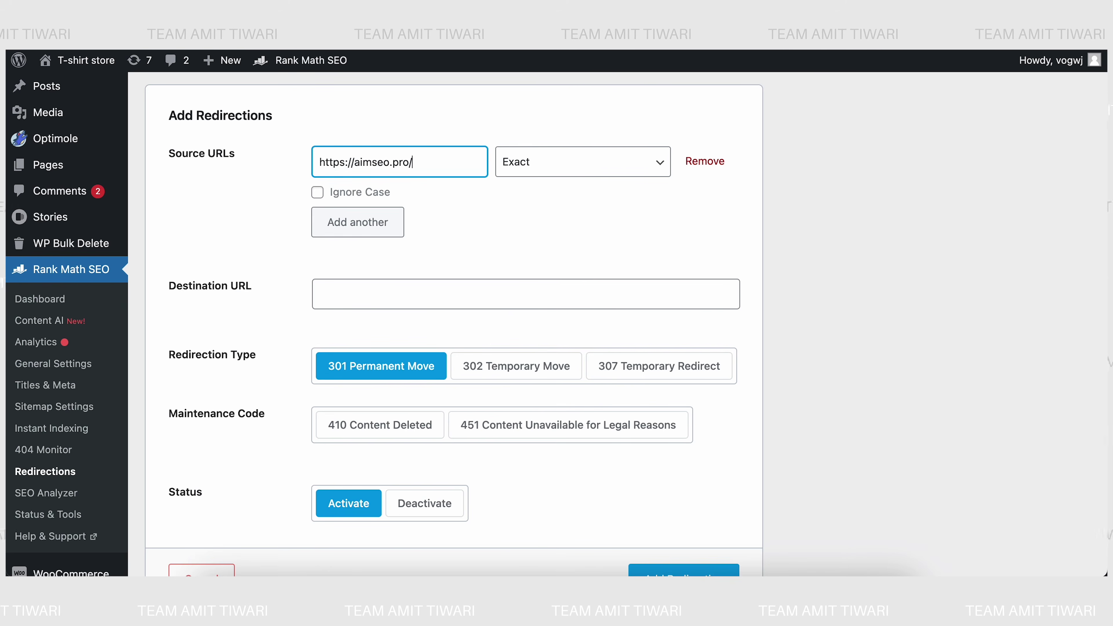
{"action": "type", "text": "ab"}
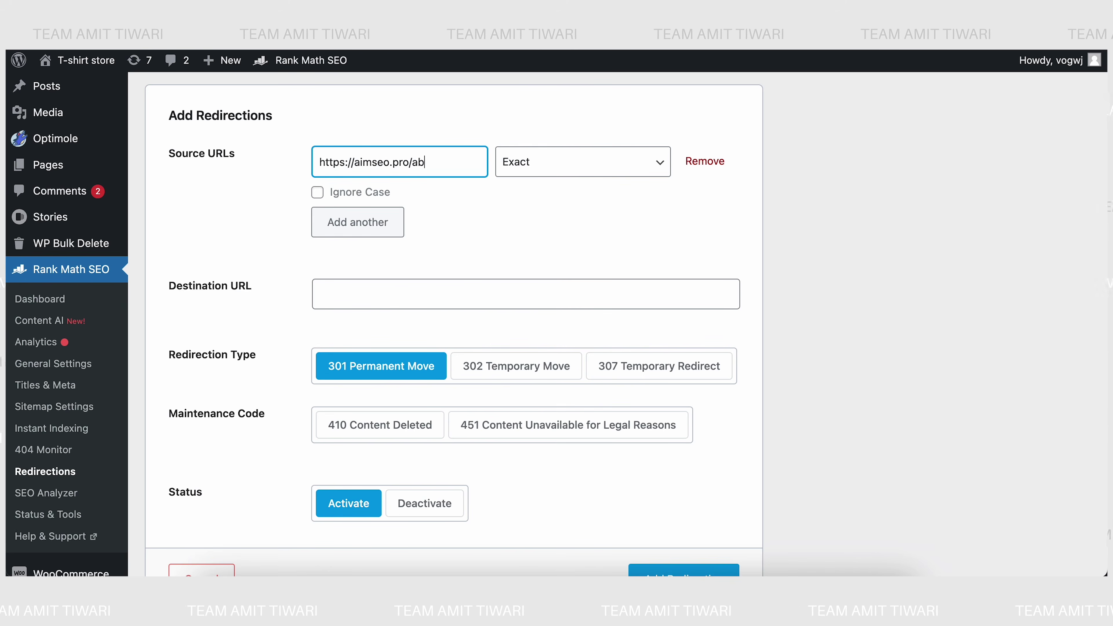
{"action": "type", "text": "outus"}
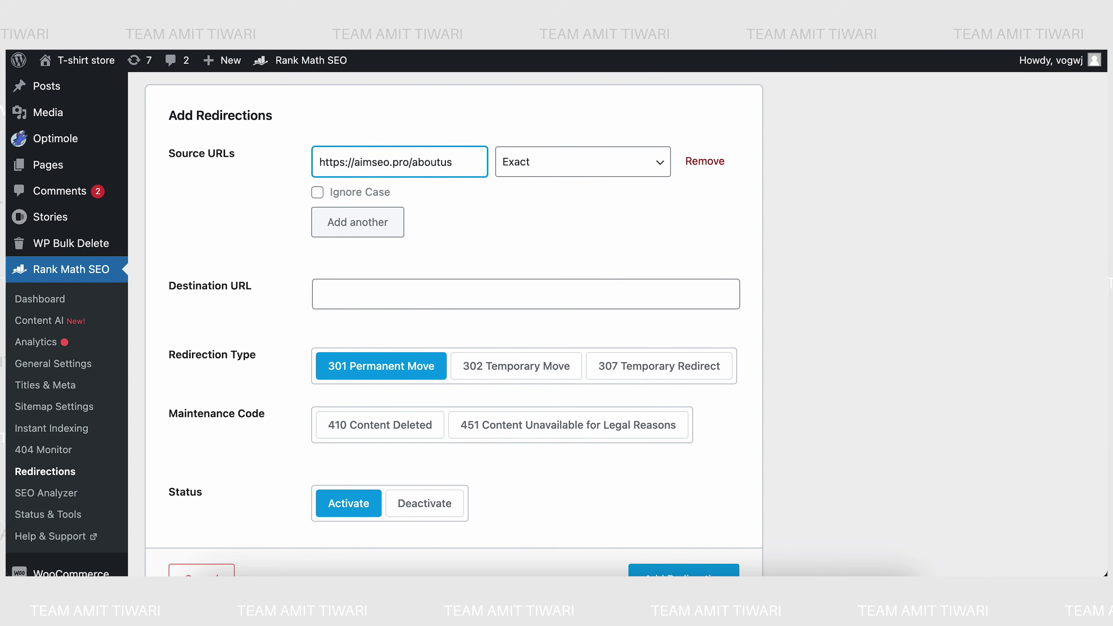
{"action": "key", "text": "BackSpace"}
{"action": "key", "text": "BackSpace"}
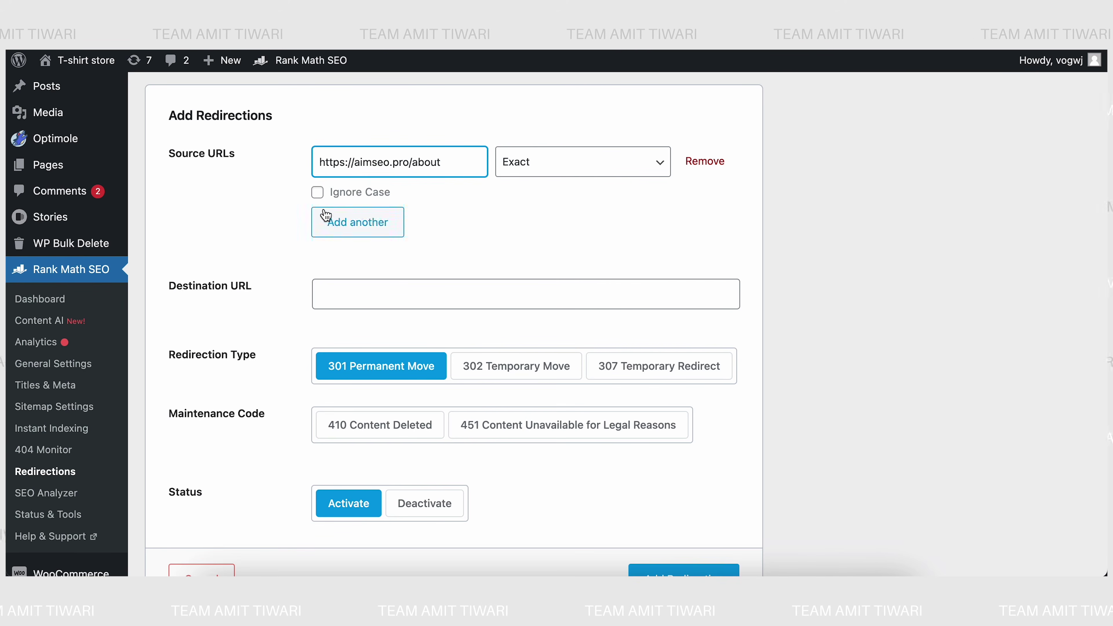
{"action": "left_click", "coordinate": [317, 192]}
{"action": "left_click", "coordinate": [419, 163]}
{"action": "key", "text": "BackSpace"}
{"action": "type", "text": "A"}
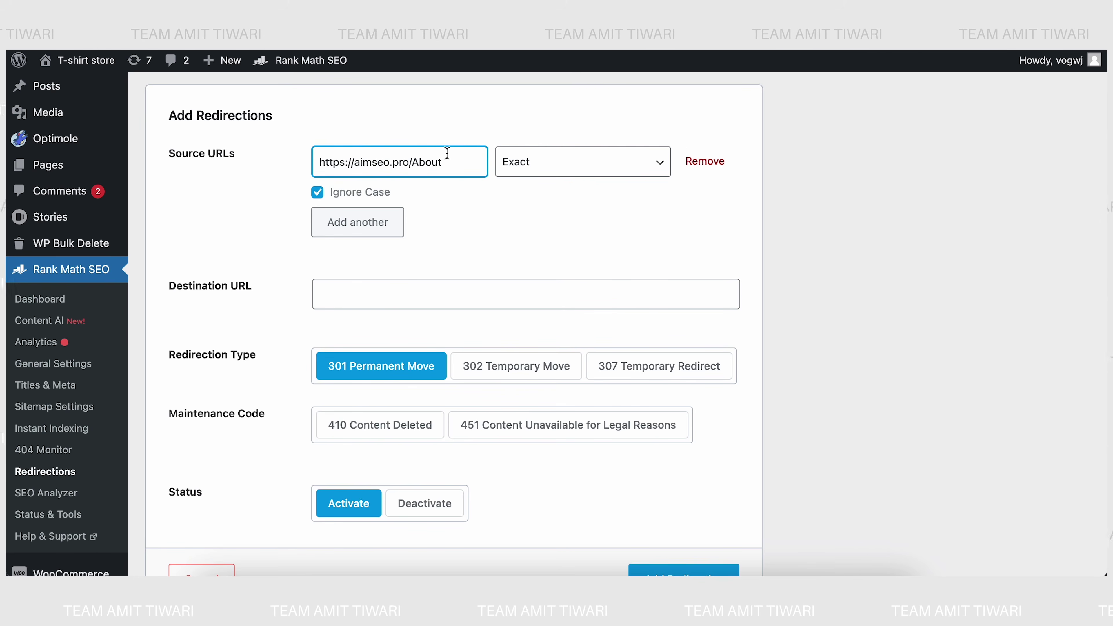
{"action": "key", "text": "BackSpace"}
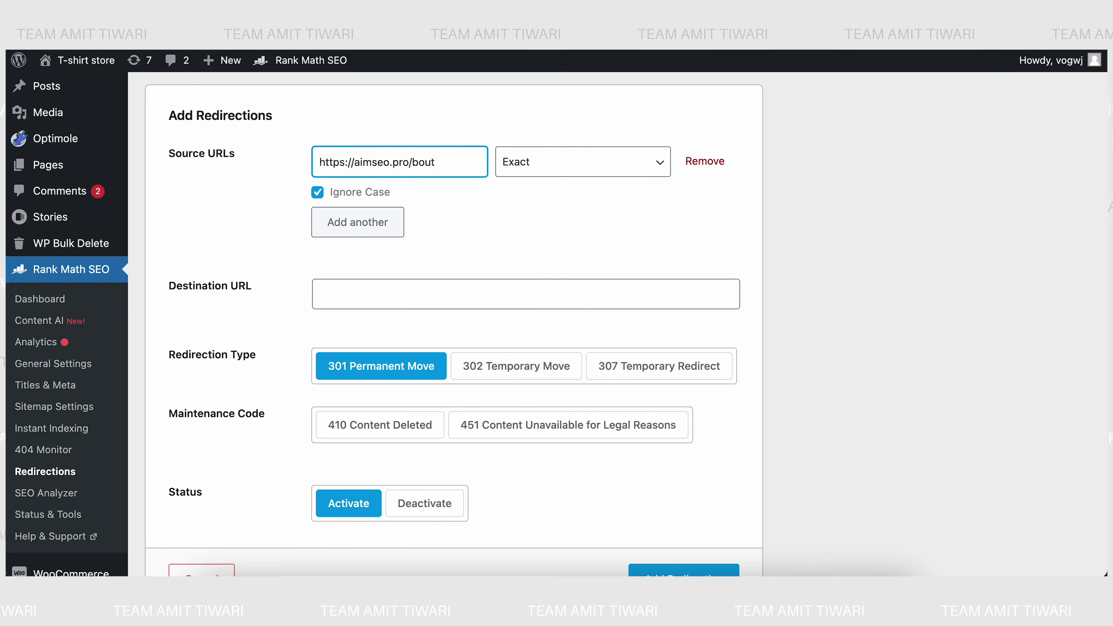
{"action": "key", "text": "shift+End"}
{"action": "type", "text": "ABOUT"}
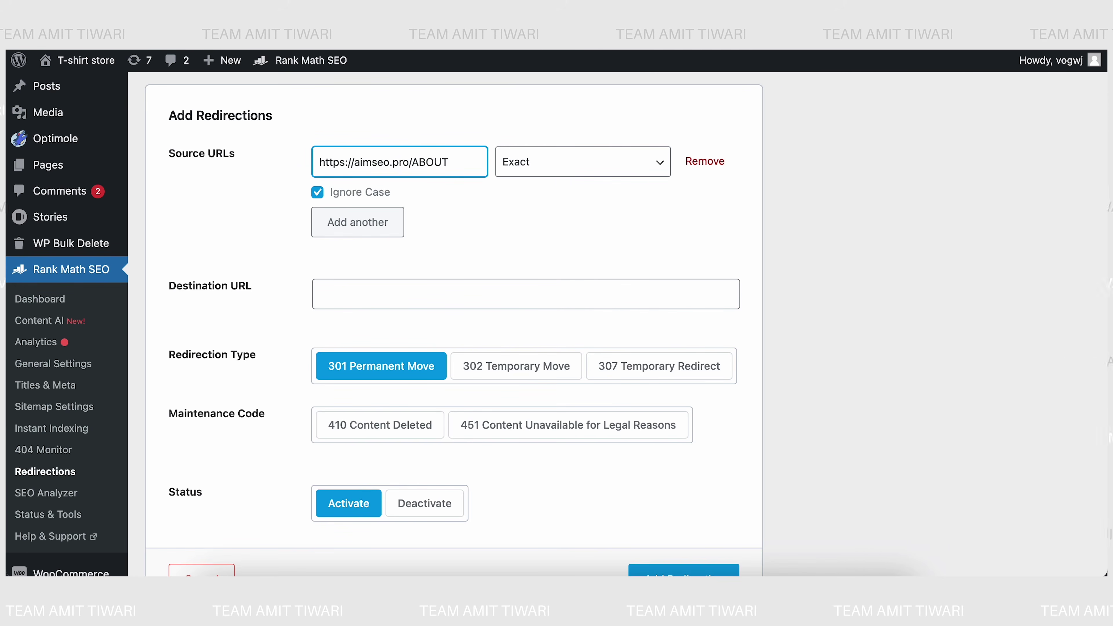
{"action": "key", "text": "BackSpace"}
{"action": "key", "text": "BackSpace"}
{"action": "key", "text": "BackSpace"}
{"action": "key", "text": "BackSpace"}
{"action": "key", "text": "BackSpace"}
{"action": "type", "text": "about"}
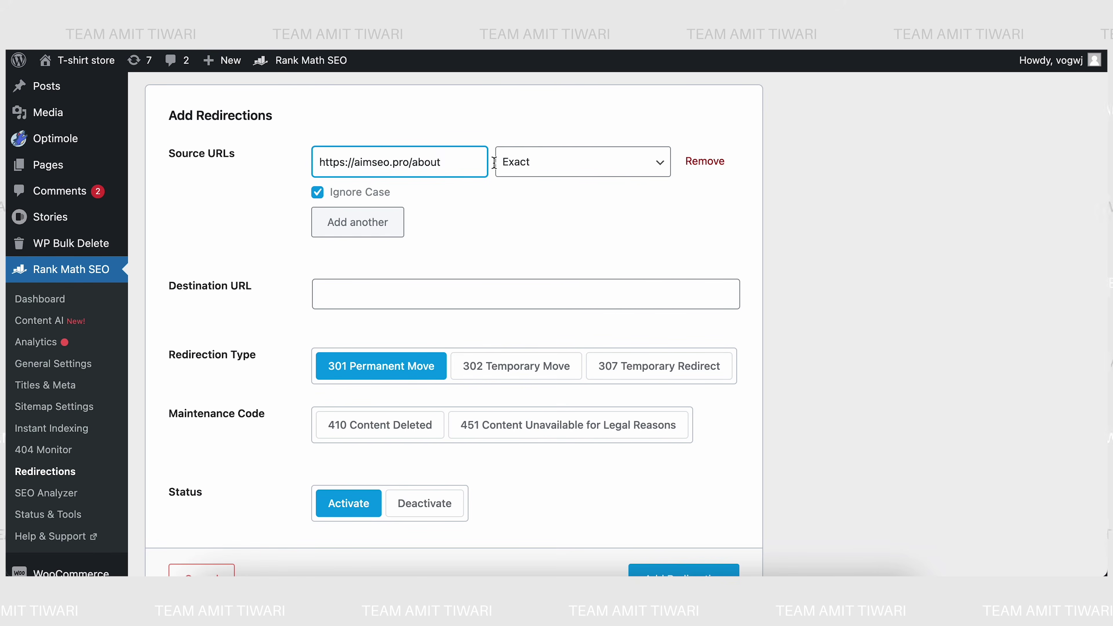
{"action": "left_click", "coordinate": [350, 295]}
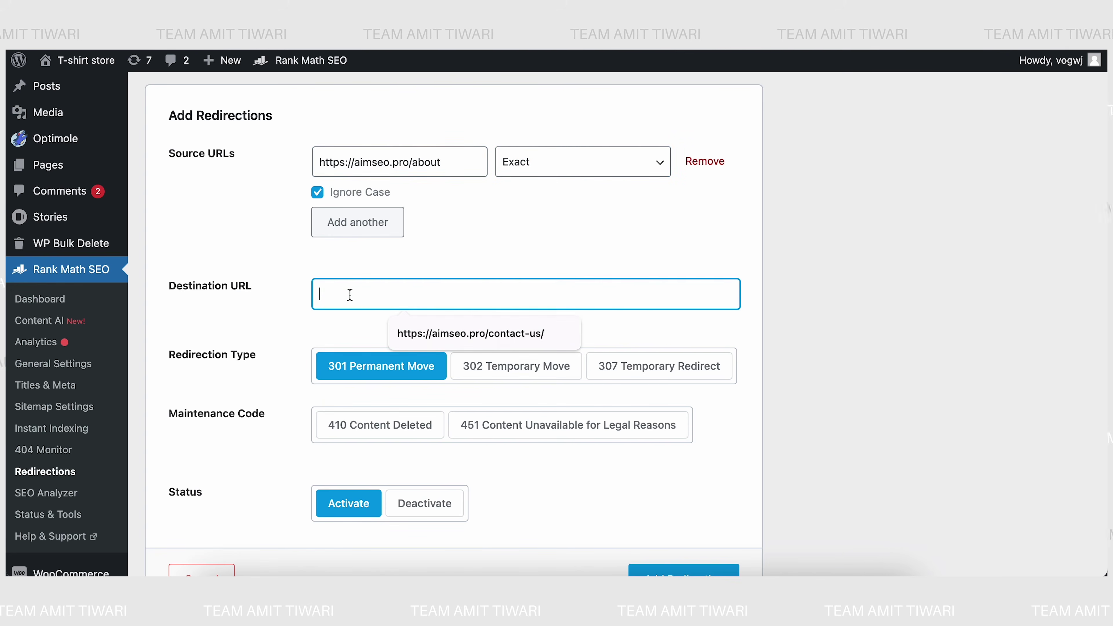
{"action": "key", "text": "Down"}
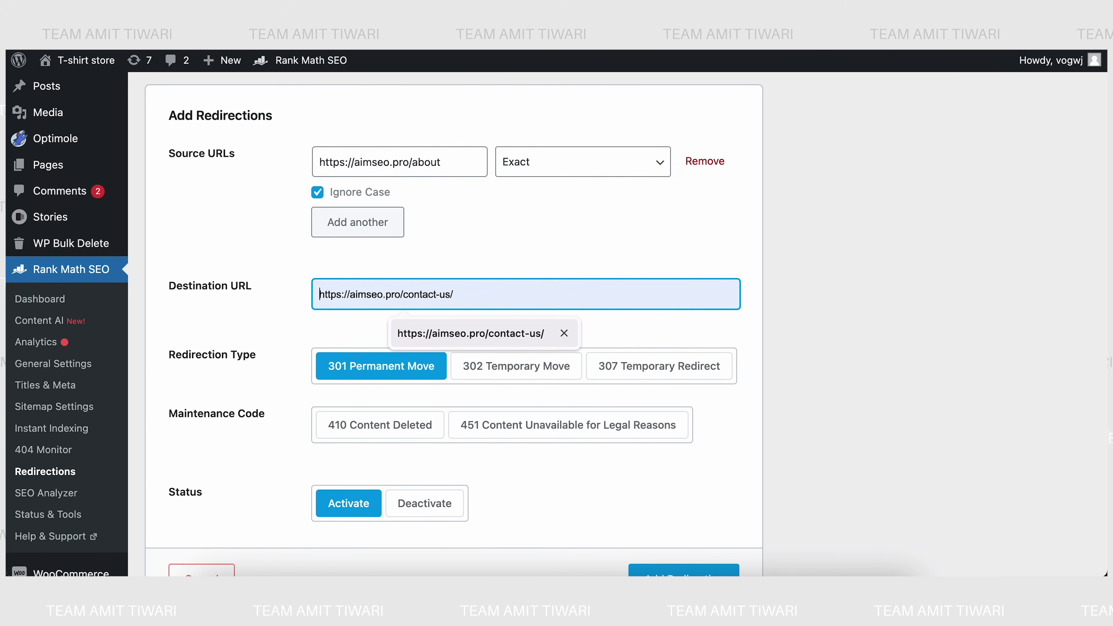
{"action": "left_click", "coordinate": [466, 333]}
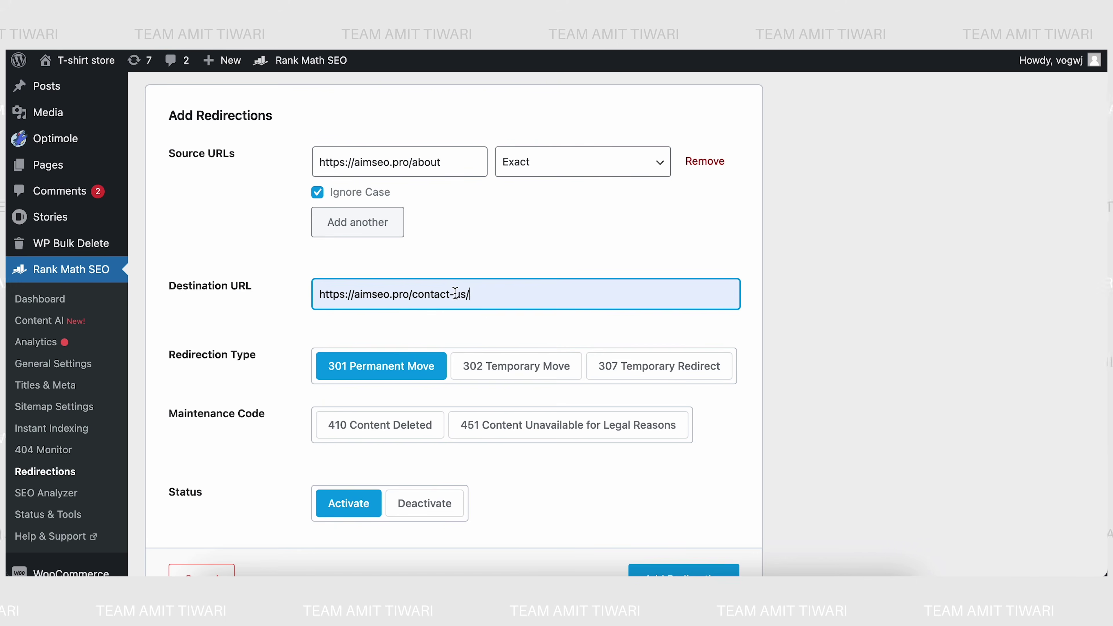
{"action": "left_click", "coordinate": [453, 293]}
{"action": "key", "text": "BackSpace"}
{"action": "key", "text": "BackSpace"}
{"action": "key", "text": "BackSpace"}
{"action": "key", "text": "BackSpace"}
{"action": "key", "text": "BackSpace"}
{"action": "key", "text": "BackSpace"}
{"action": "key", "text": "BackSpace"}
{"action": "key", "text": "BackSpace"}
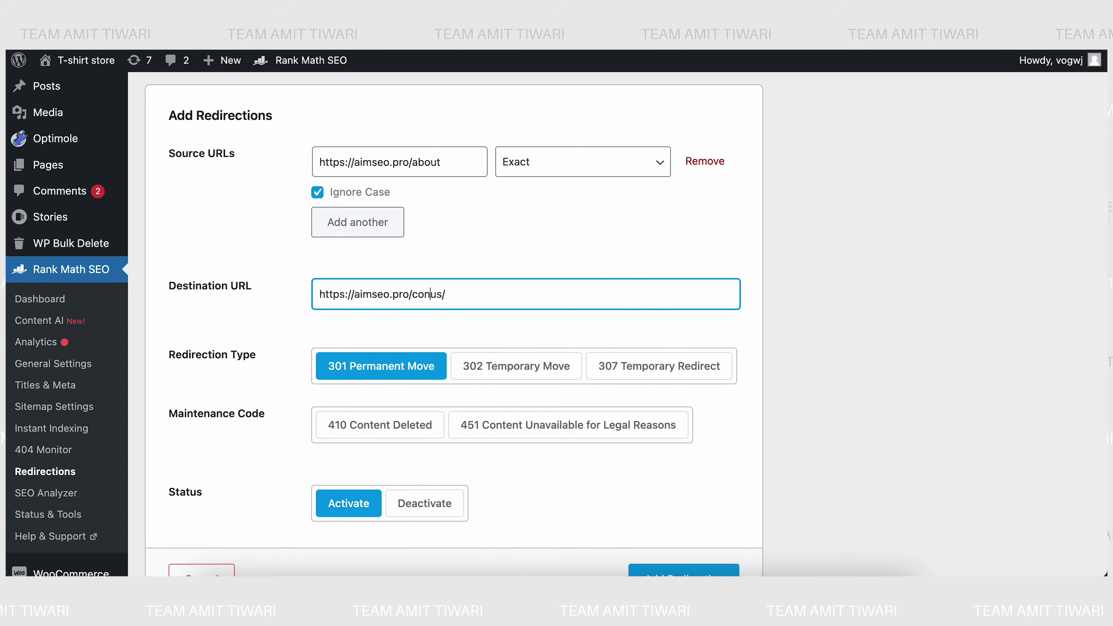
{"action": "type", "text": "about-"}
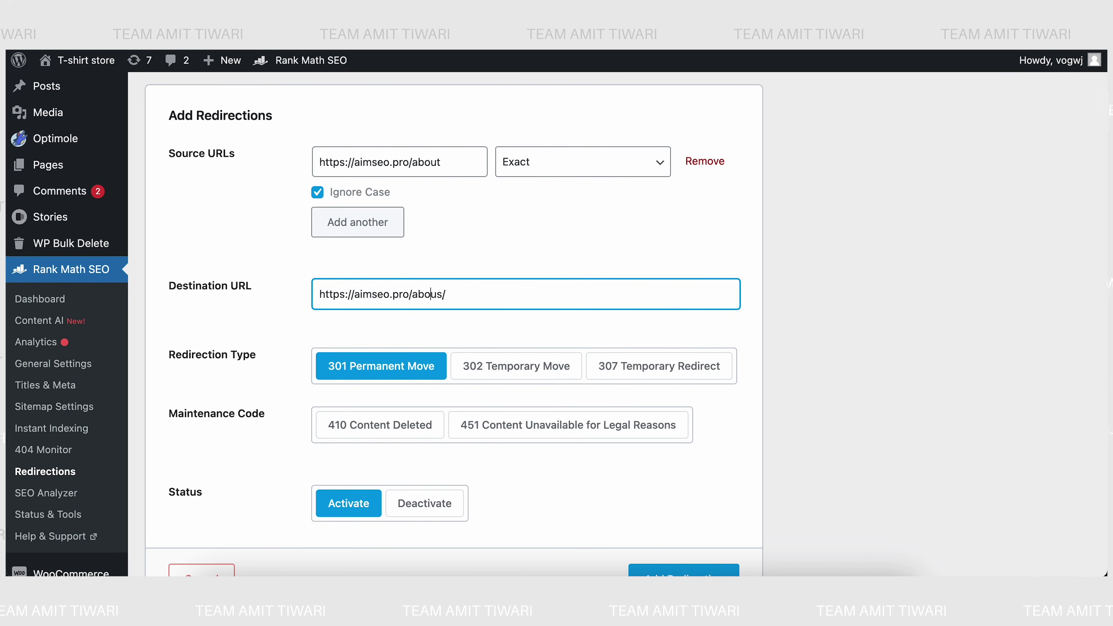
{"action": "left_click", "coordinate": [293, 245]}
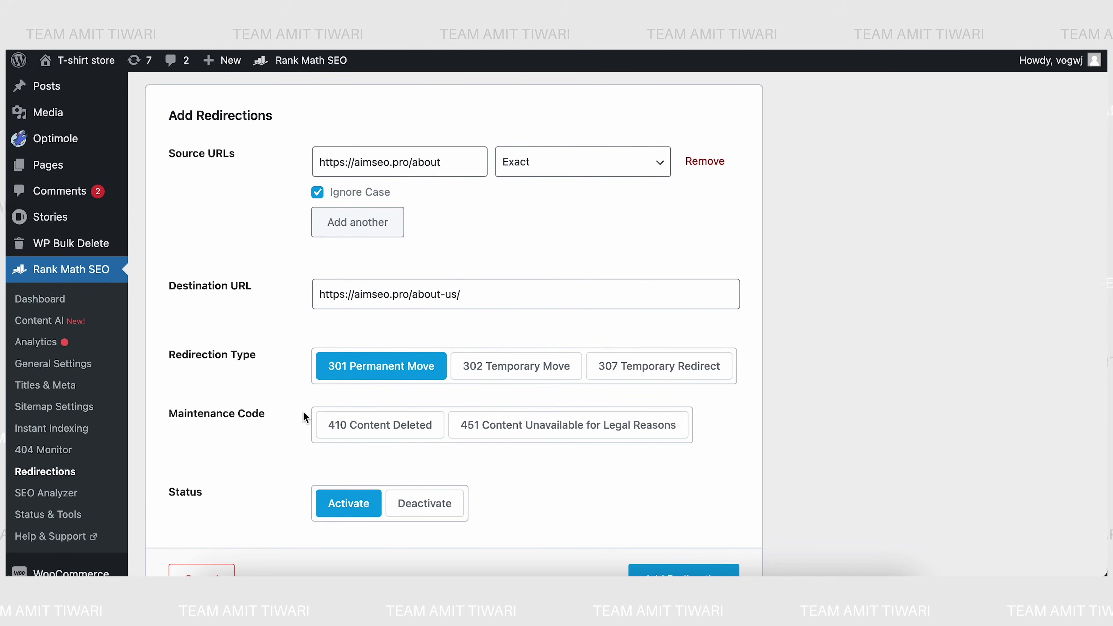
{"action": "scroll", "coordinate": [303, 411], "scroll_direction": "down", "scroll_amount": 1}
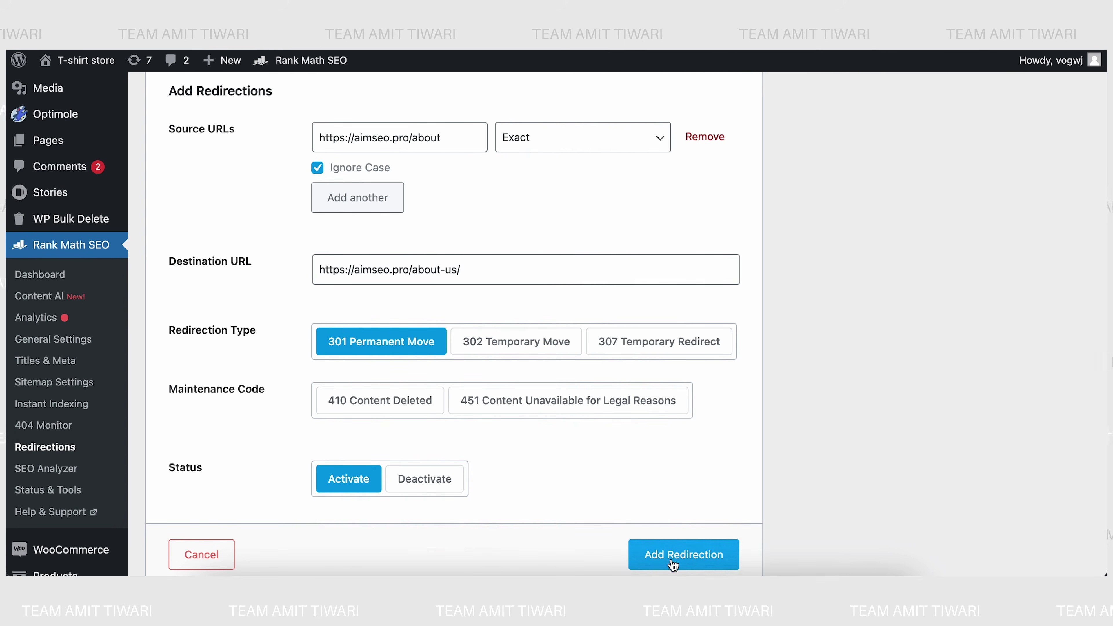
{"action": "left_click", "coordinate": [697, 559]}
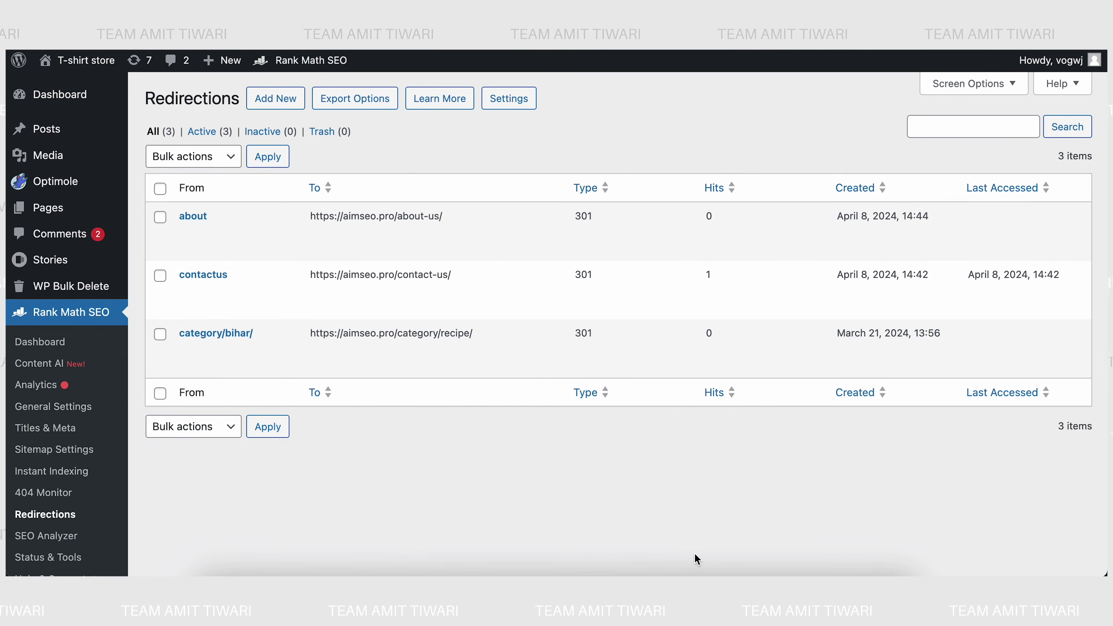
- Open the Redirections settings, showing Default 404 fallback and 301 Permanent Move type
{"action": "left_click", "coordinate": [507, 100]}
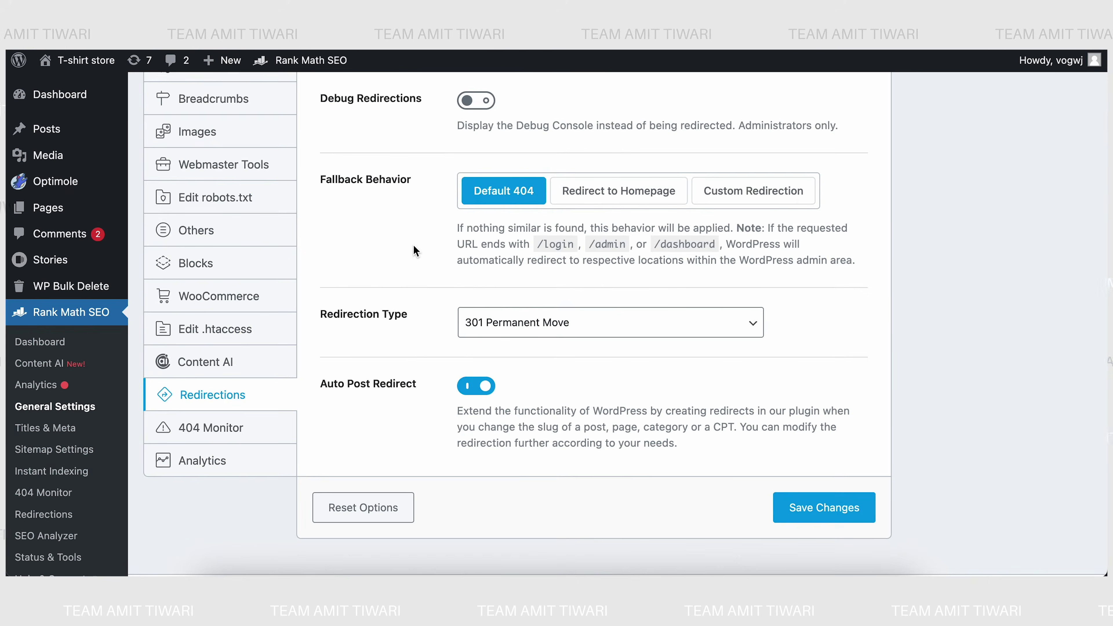
{"action": "scroll", "coordinate": [413, 245], "scroll_direction": "up", "scroll_amount": 5}
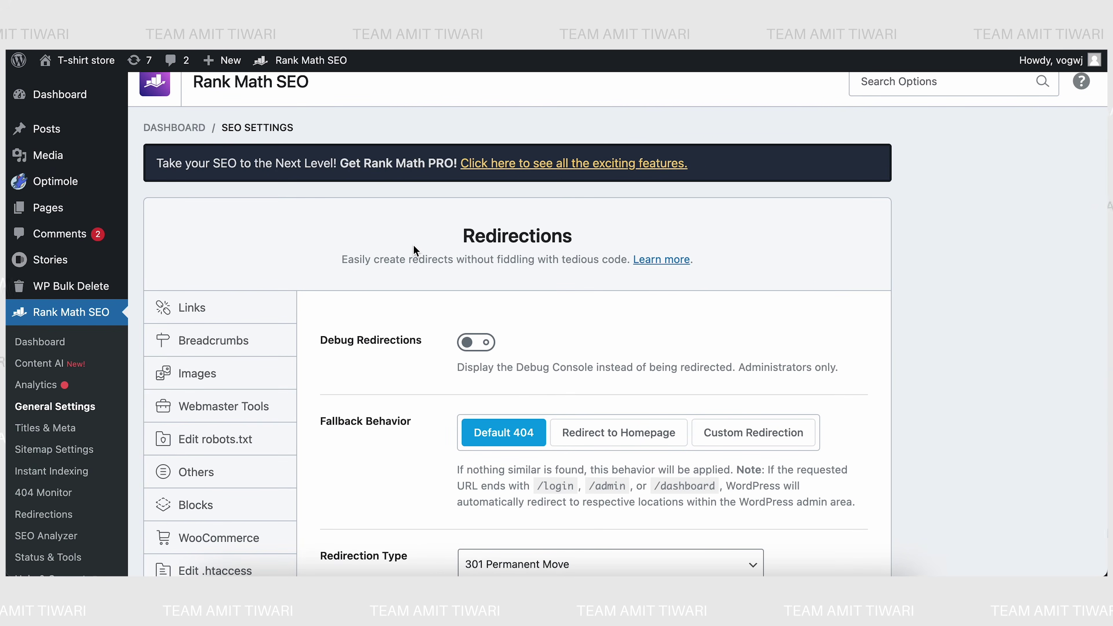
{"action": "scroll", "coordinate": [399, 344], "scroll_direction": "down", "scroll_amount": 3}
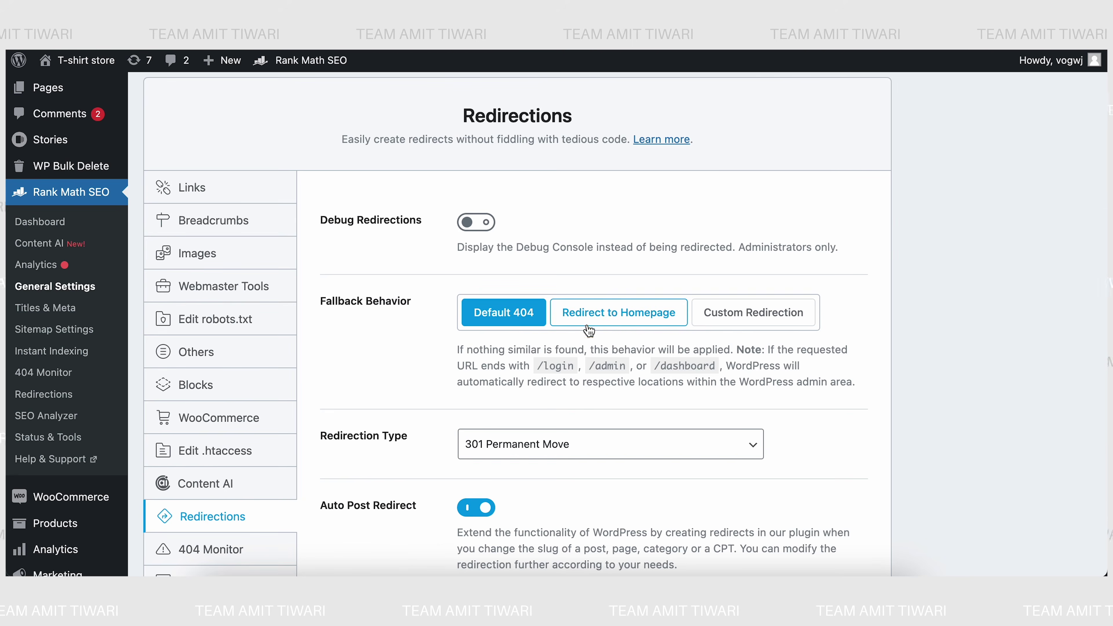
- Try Redirect to Homepage, then Custom Redirection with the custom URL changed to service-page
{"action": "left_click", "coordinate": [609, 317]}
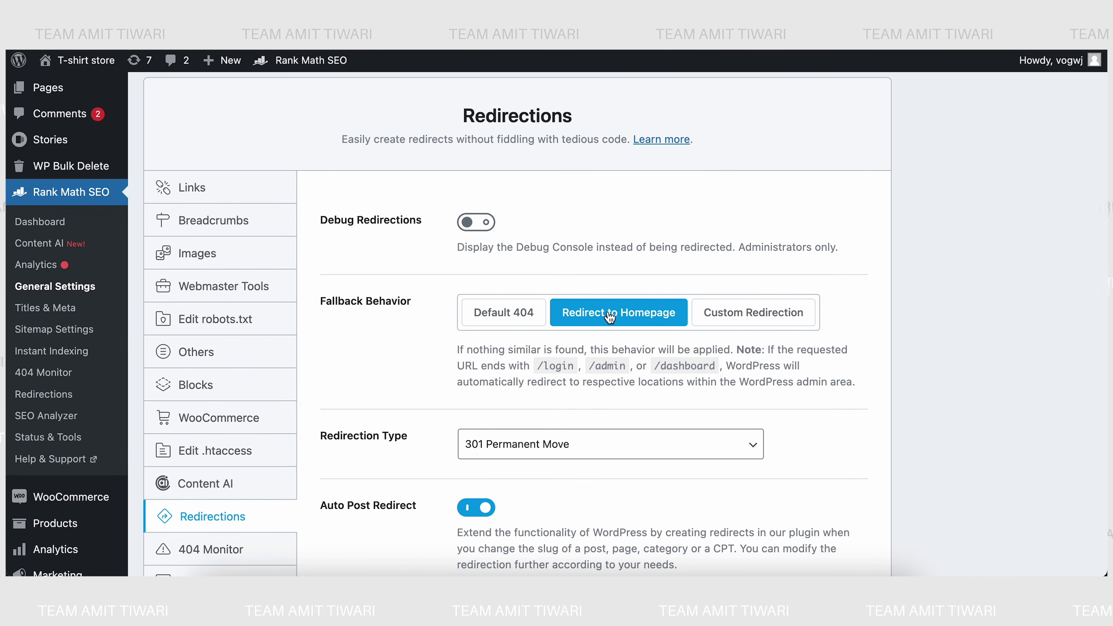
{"action": "left_click", "coordinate": [741, 327]}
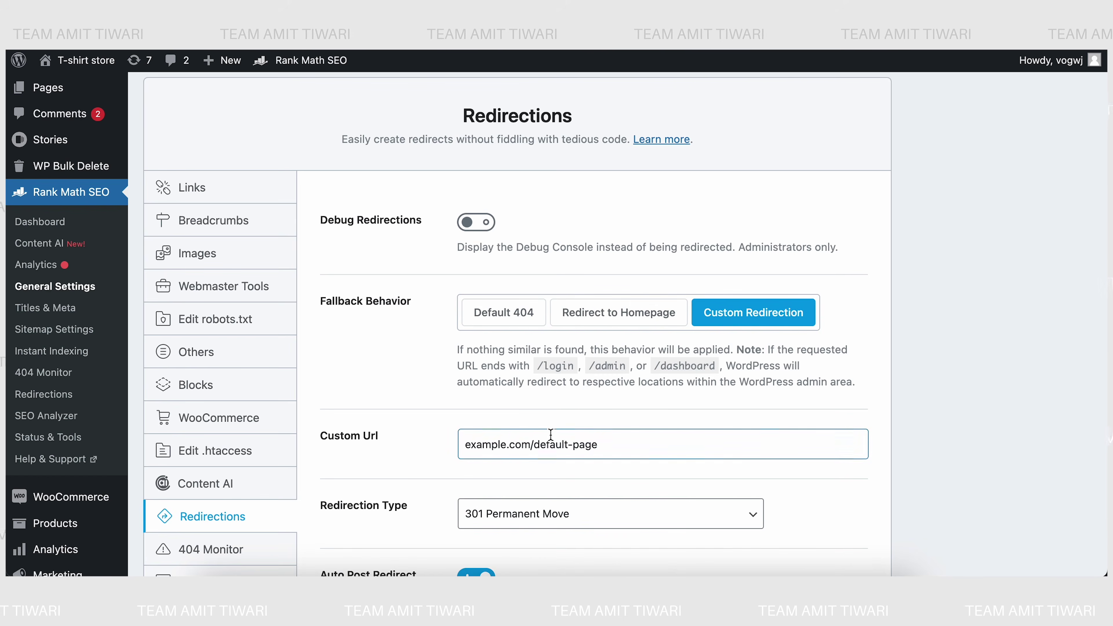
{"action": "left_click", "coordinate": [608, 445]}
{"action": "left_click_drag", "start_coordinate": [609, 445], "coordinate": [535, 440]}
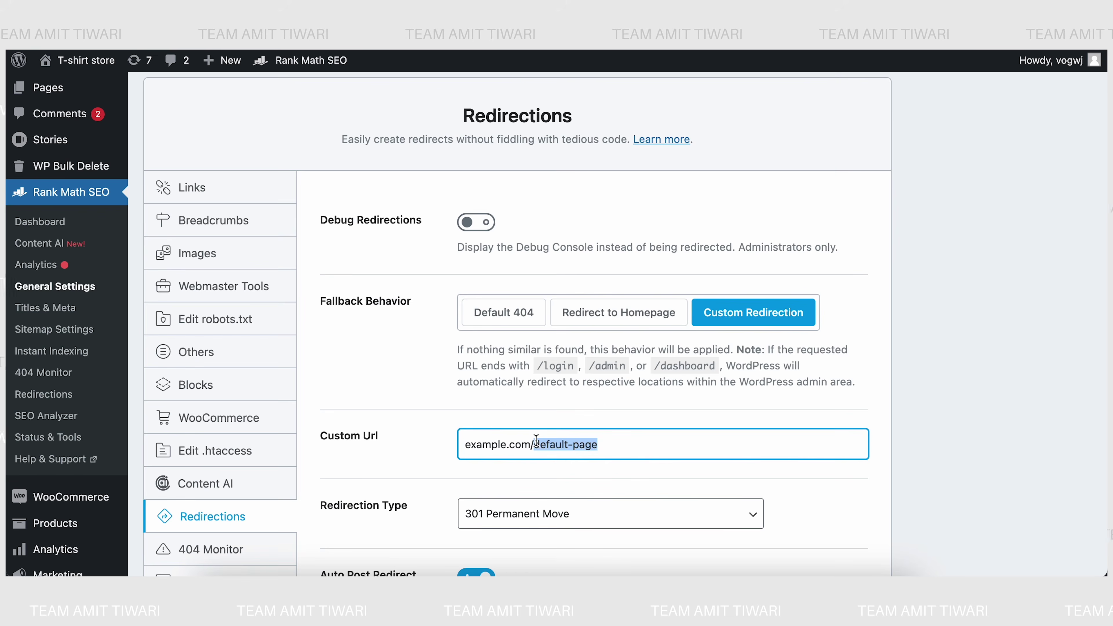
{"action": "type", "text": "servic"}
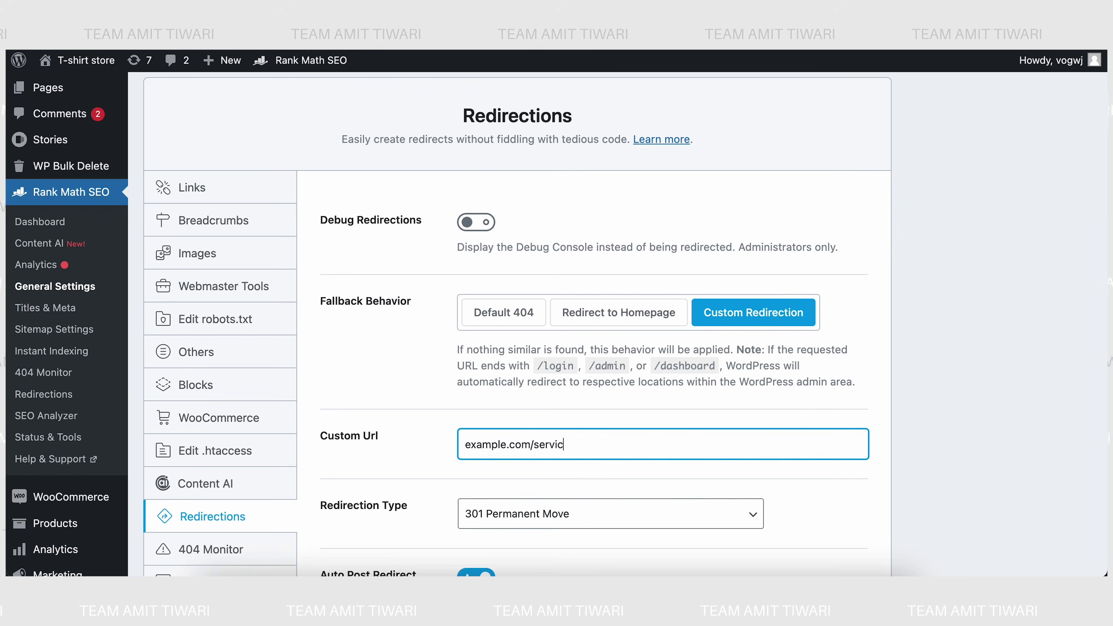
{"action": "type", "text": "e-page"}
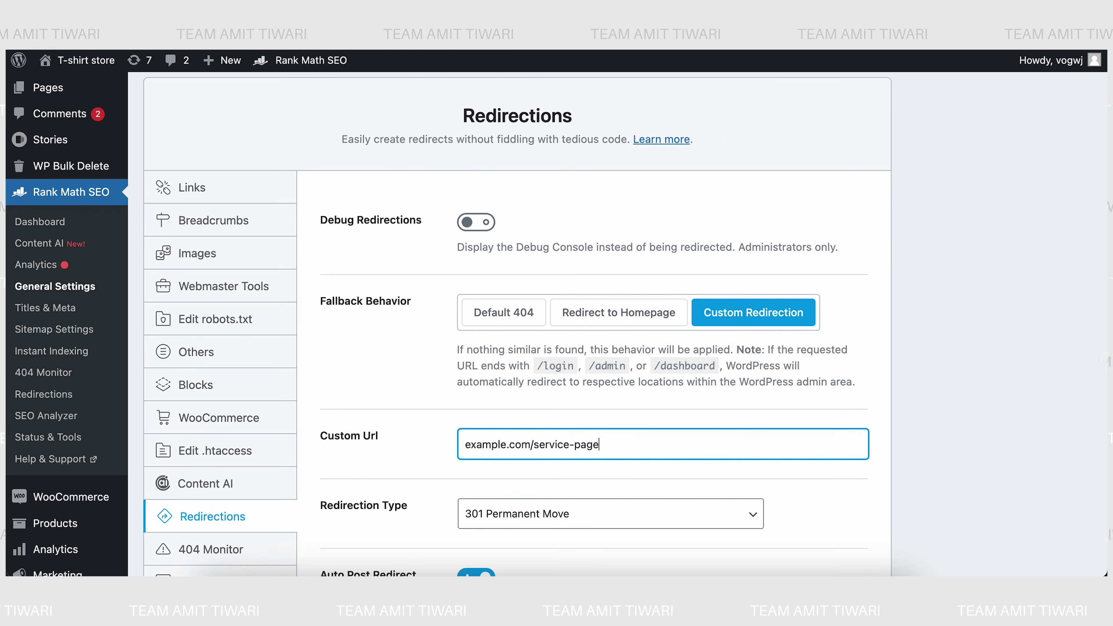
{"action": "scroll", "coordinate": [374, 441], "scroll_direction": "down", "scroll_amount": 3}
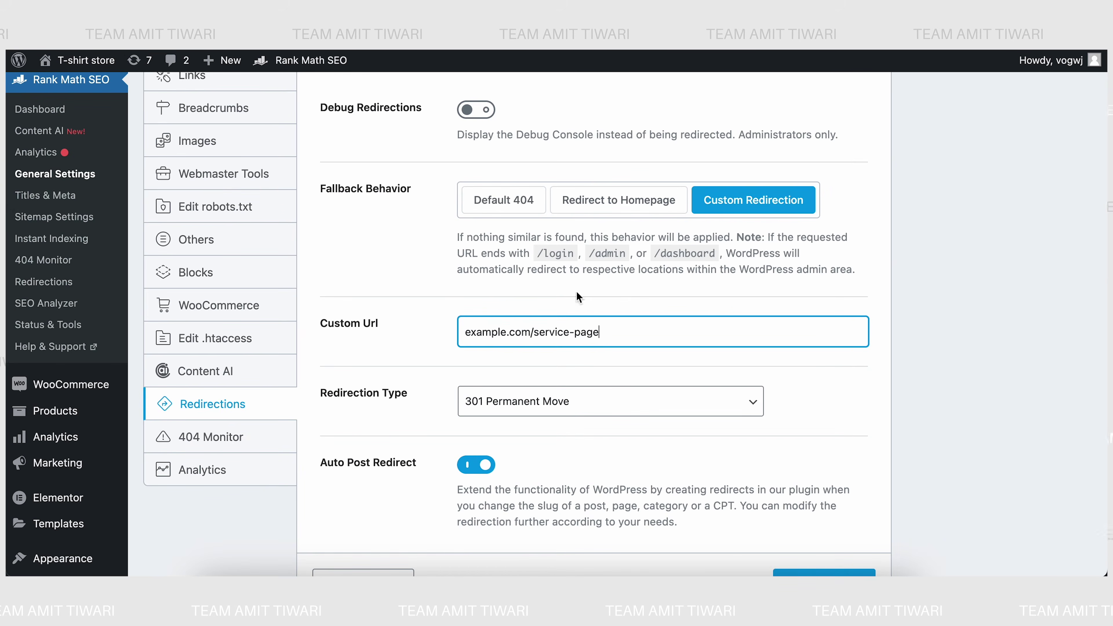
- Revert the fallback behaviour to Default 404 and save the redirection settings
{"action": "left_click", "coordinate": [491, 210]}
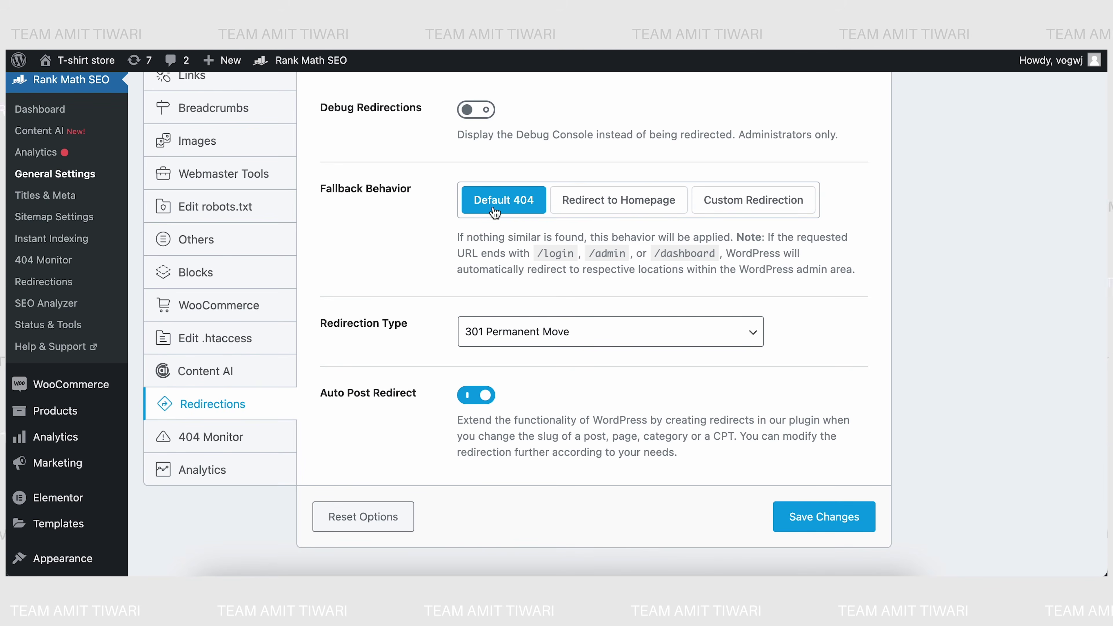
{"action": "left_click", "coordinate": [803, 517]}
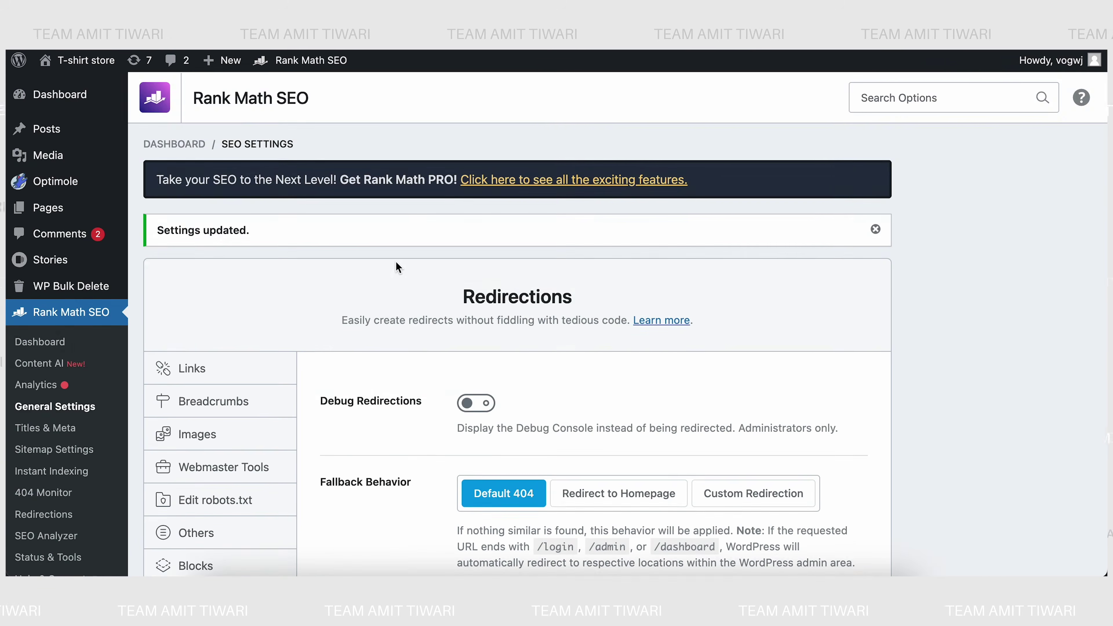
{"action": "scroll", "coordinate": [402, 413], "scroll_direction": "down", "scroll_amount": 3}
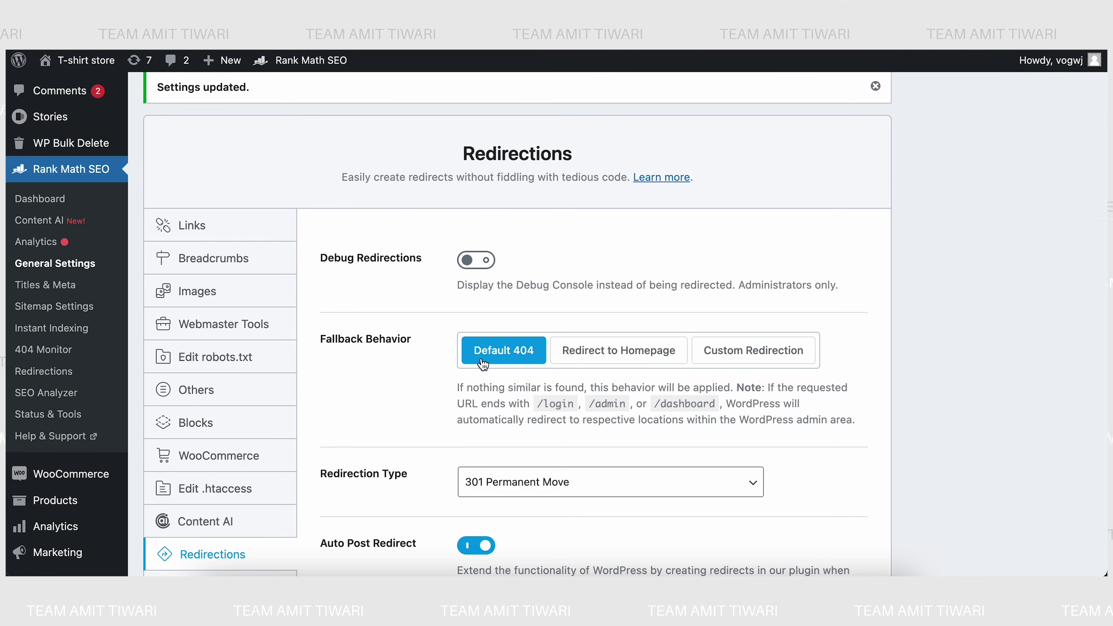
{"action": "scroll", "coordinate": [490, 356], "scroll_direction": "down", "scroll_amount": 4}
- Run the SEO Analyzer on aimseo.pro, which scores 60/100 with 19 passed, 4 warnings, 6 failed
{"action": "left_click", "coordinate": [41, 219]}
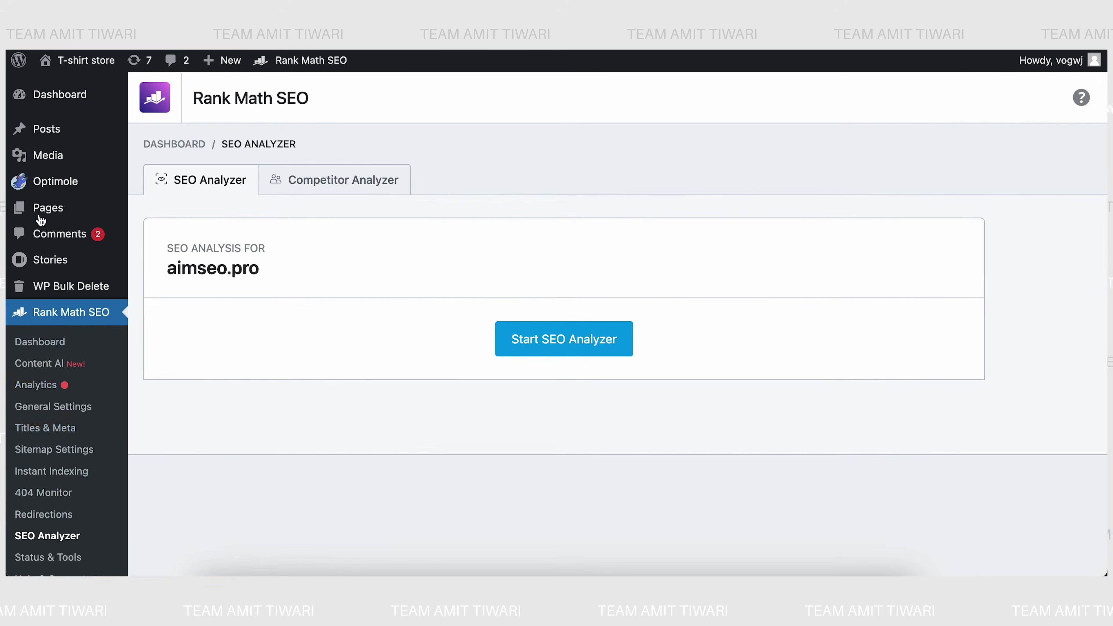
{"action": "scroll", "coordinate": [55, 427], "scroll_direction": "down", "scroll_amount": 1}
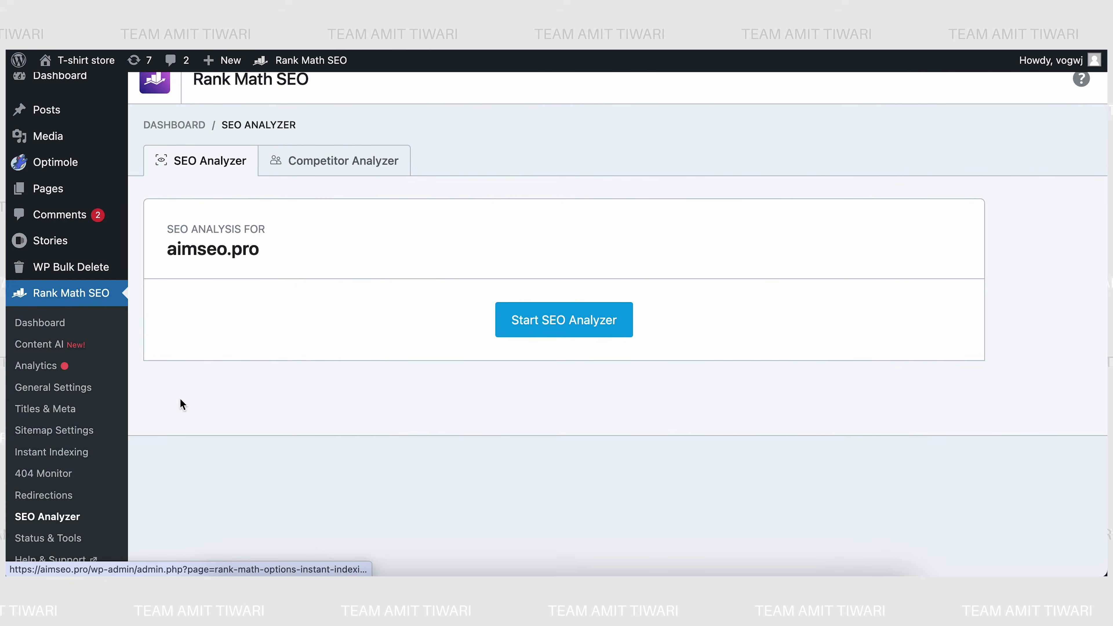
{"action": "left_click", "coordinate": [538, 329]}
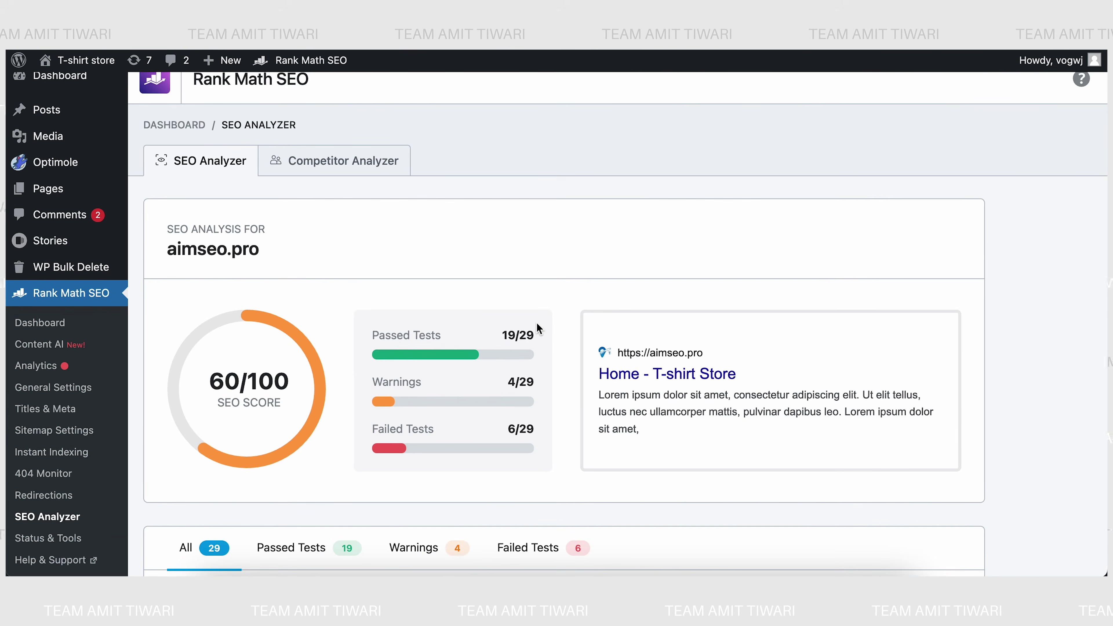
- Scroll through the aimseo.pro SEO Analyzer test results
{"action": "scroll", "coordinate": [538, 326], "scroll_direction": "down", "scroll_amount": 2}
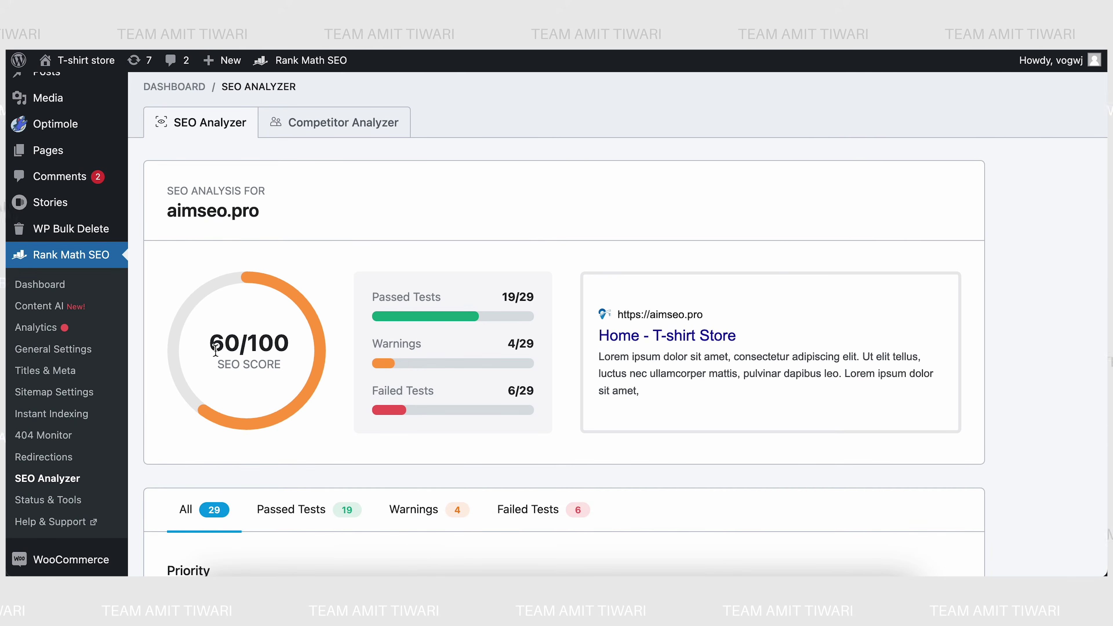
{"action": "scroll", "coordinate": [215, 349], "scroll_direction": "down", "scroll_amount": 1}
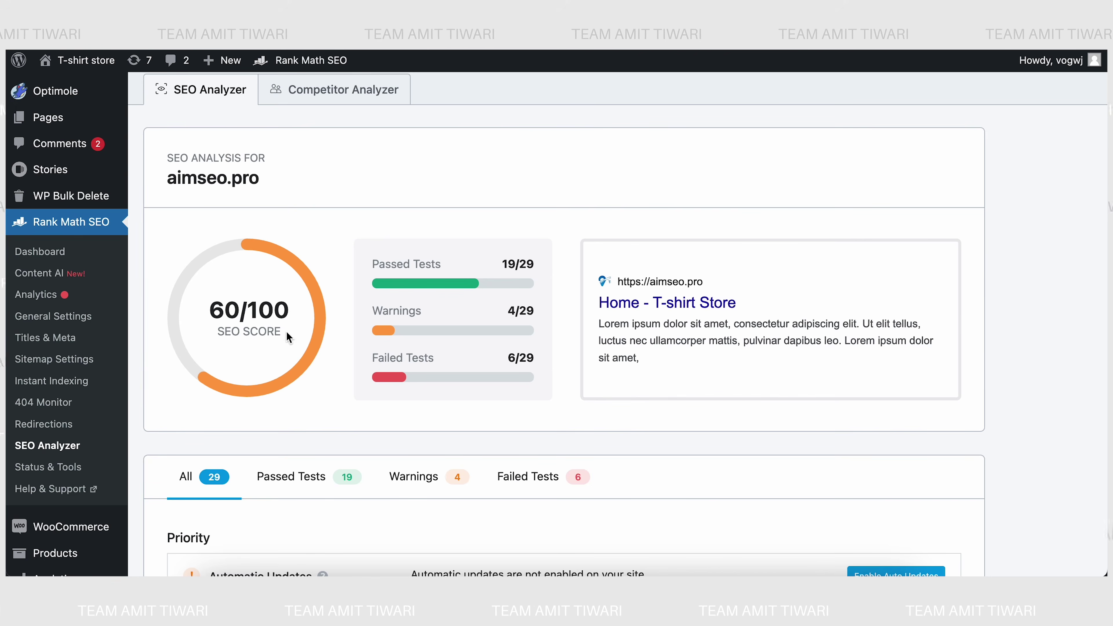
{"action": "scroll", "coordinate": [286, 331], "scroll_direction": "down", "scroll_amount": 3}
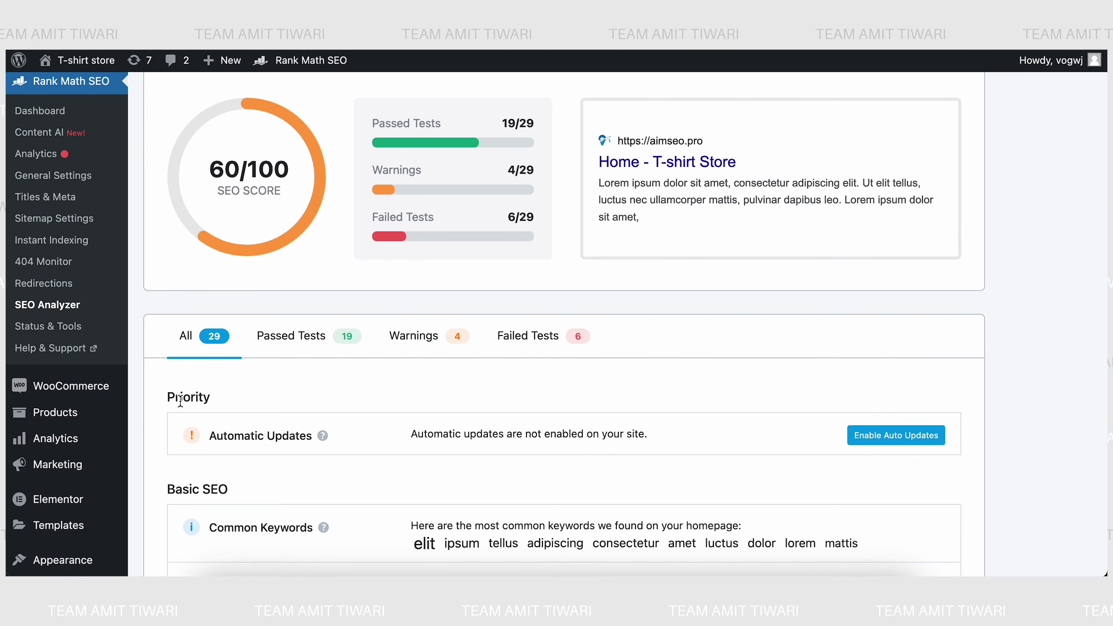
{"action": "scroll", "coordinate": [181, 399], "scroll_direction": "down", "scroll_amount": 5}
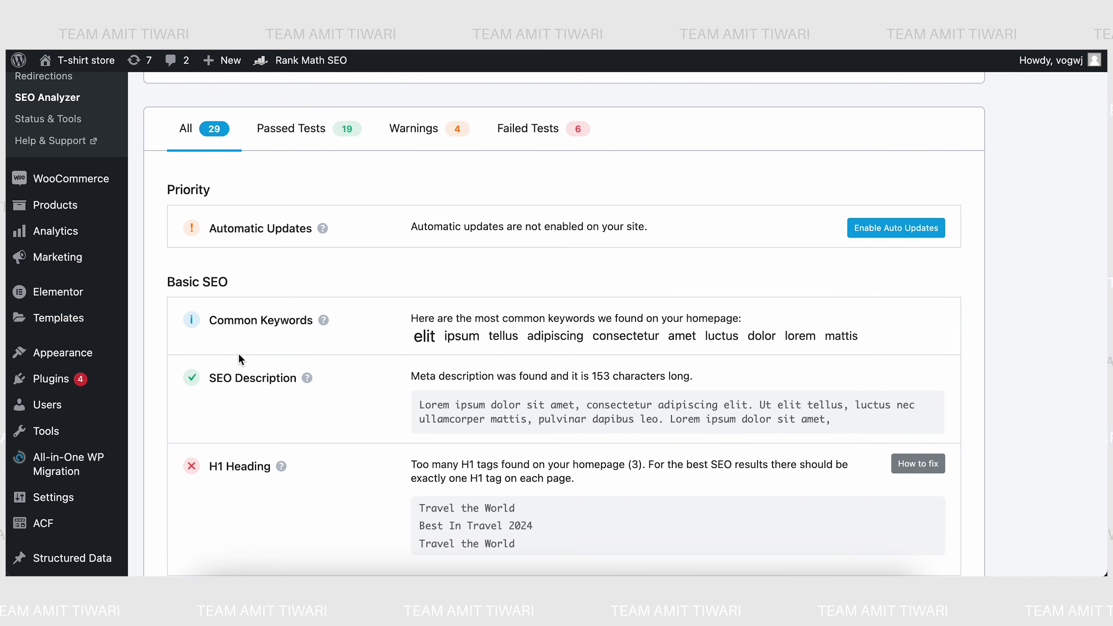
{"action": "scroll", "coordinate": [263, 395], "scroll_direction": "down", "scroll_amount": 1}
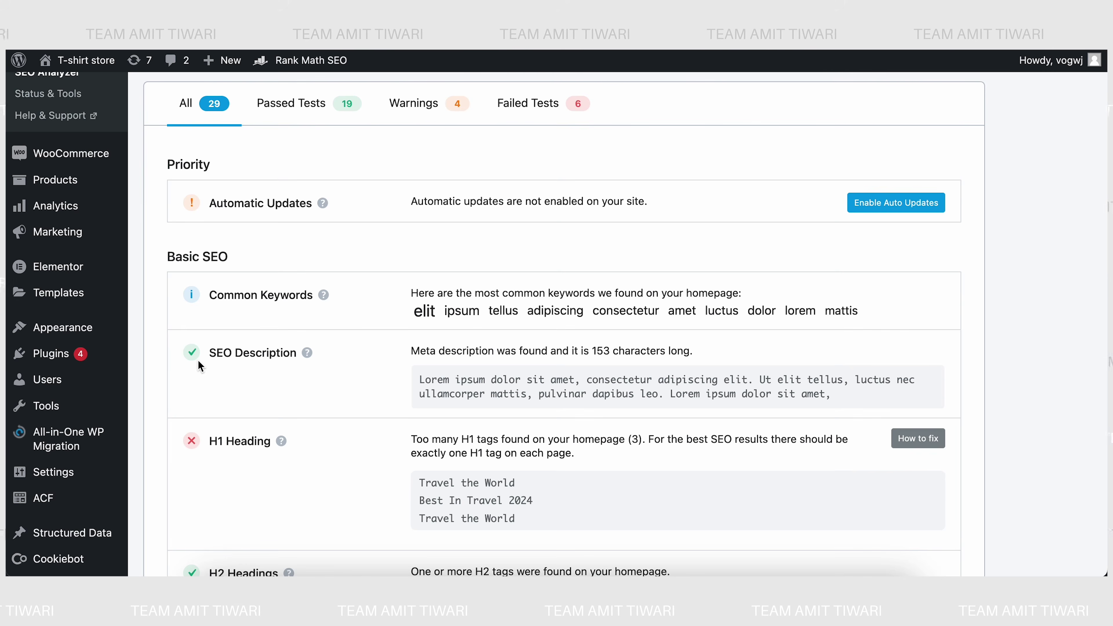
{"action": "scroll", "coordinate": [199, 366], "scroll_direction": "down", "scroll_amount": 1}
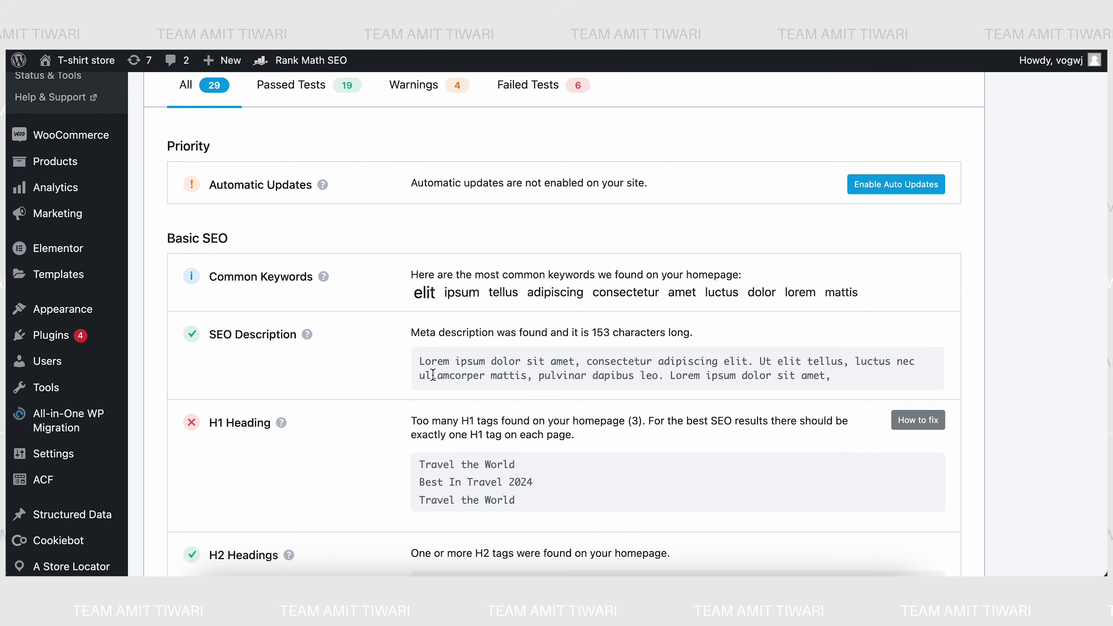
{"action": "scroll", "coordinate": [422, 513], "scroll_direction": "down", "scroll_amount": 5}
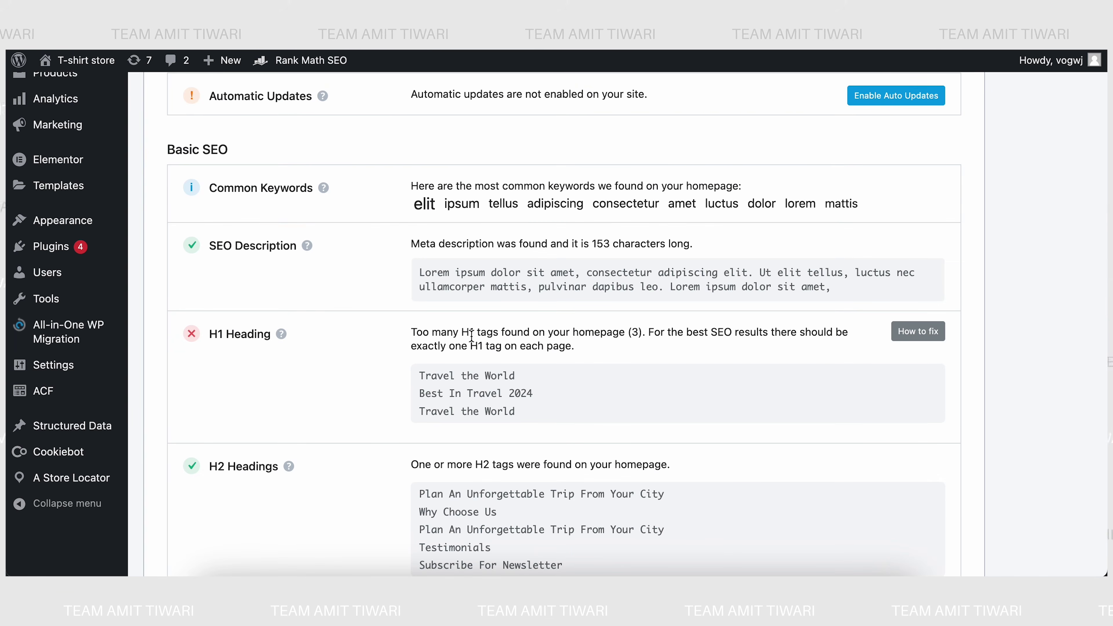
{"action": "scroll", "coordinate": [442, 371], "scroll_direction": "down", "scroll_amount": 3}
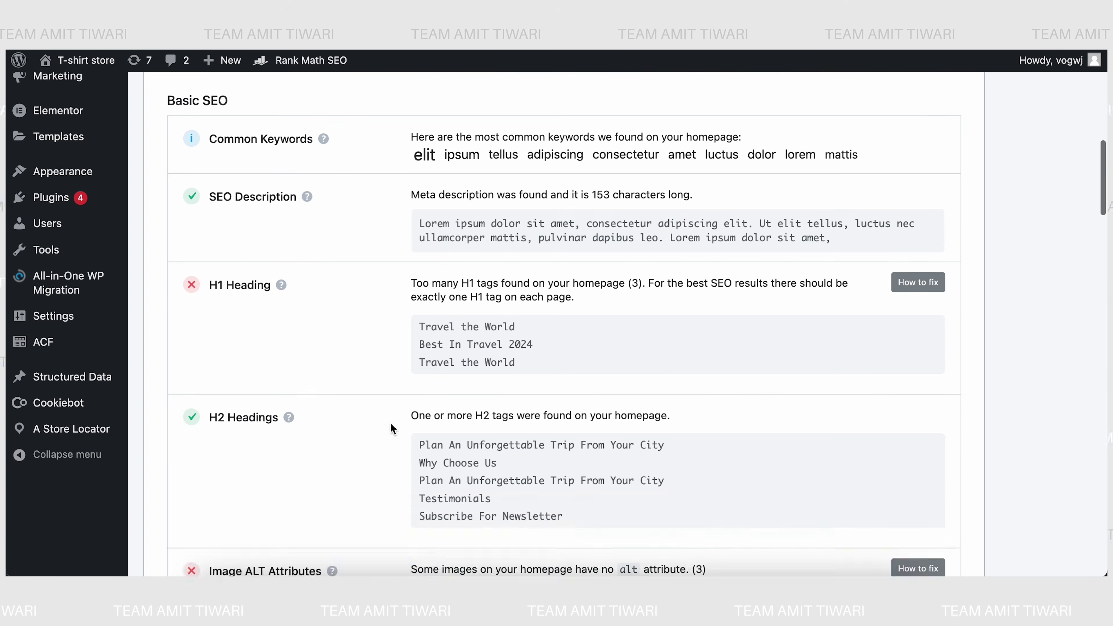
{"action": "scroll", "coordinate": [354, 440], "scroll_direction": "down", "scroll_amount": 4}
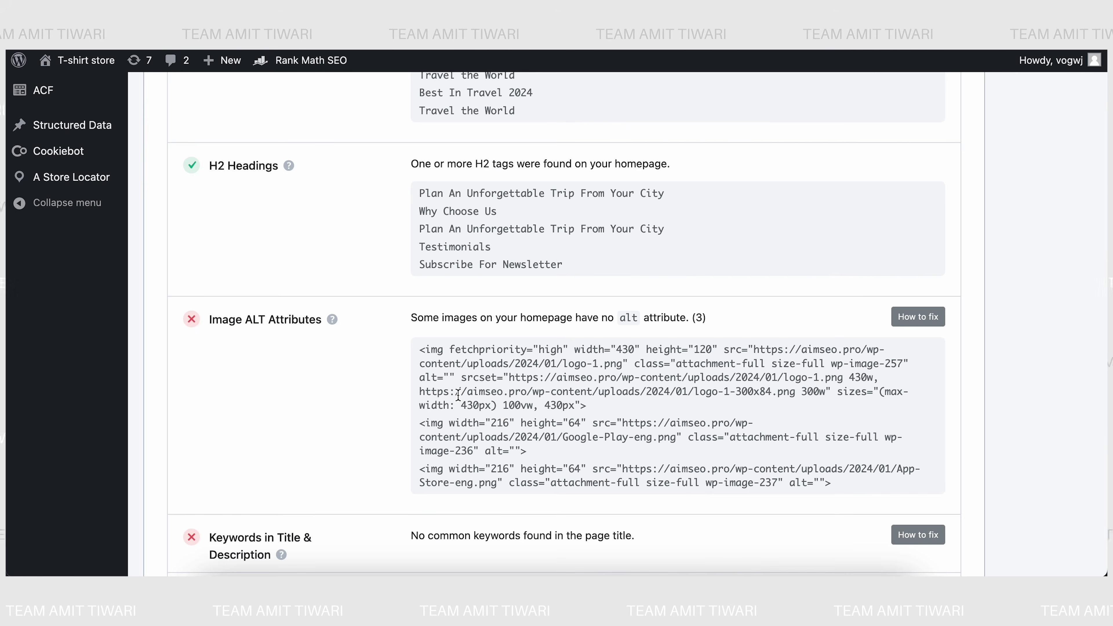
{"action": "scroll", "coordinate": [458, 395], "scroll_direction": "down", "scroll_amount": 3}
{"action": "mouse_move", "coordinate": [281, 429]}
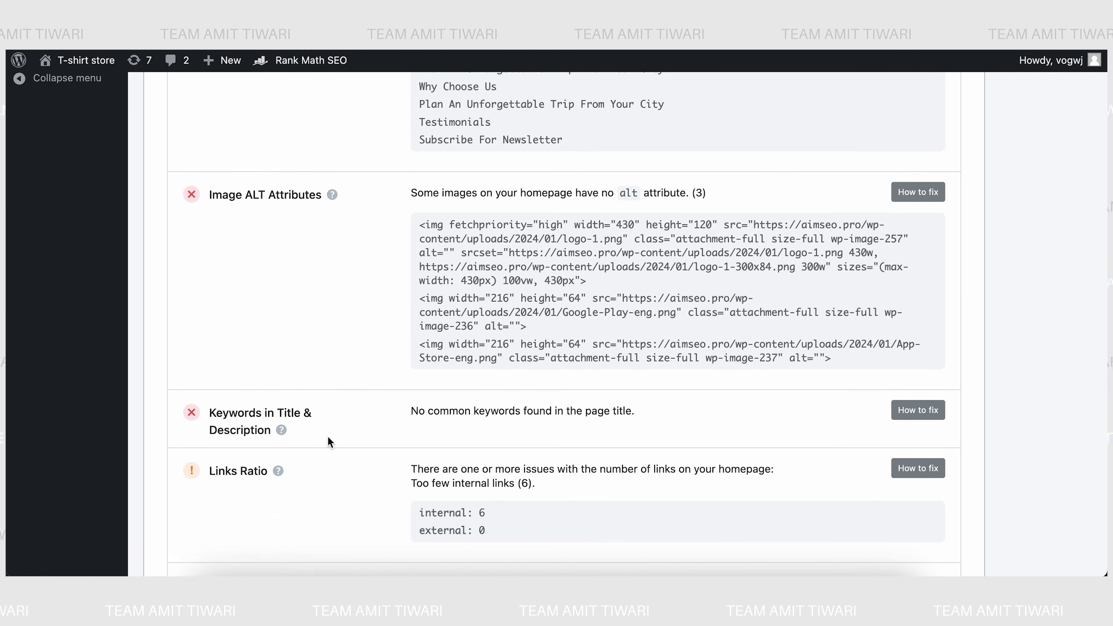
{"action": "scroll", "coordinate": [336, 438], "scroll_direction": "down", "scroll_amount": 1}
{"action": "scroll", "coordinate": [395, 456], "scroll_direction": "down", "scroll_amount": 1}
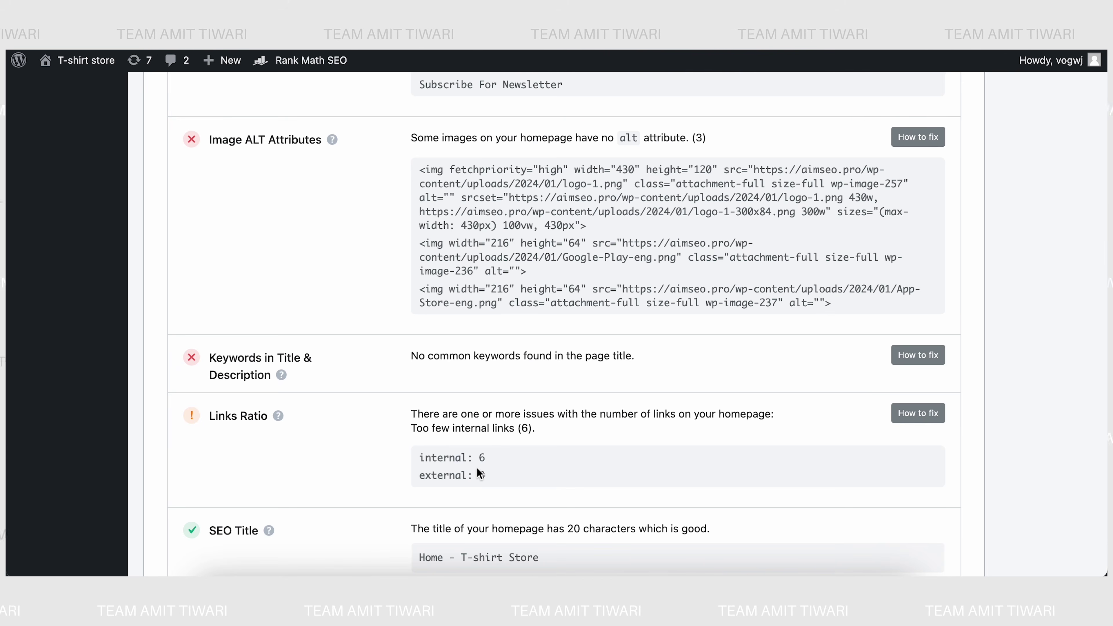
{"action": "scroll", "coordinate": [477, 468], "scroll_direction": "down", "scroll_amount": 5}
{"action": "scroll", "coordinate": [476, 467], "scroll_direction": "up", "scroll_amount": 20}
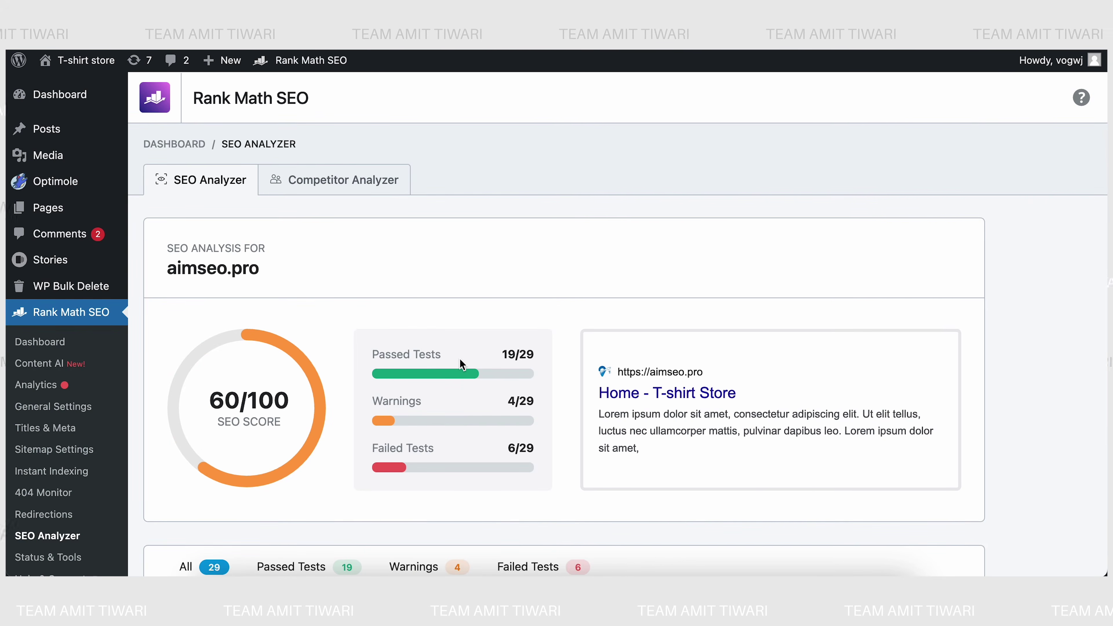
{"action": "scroll", "coordinate": [410, 359], "scroll_direction": "down", "scroll_amount": 3}
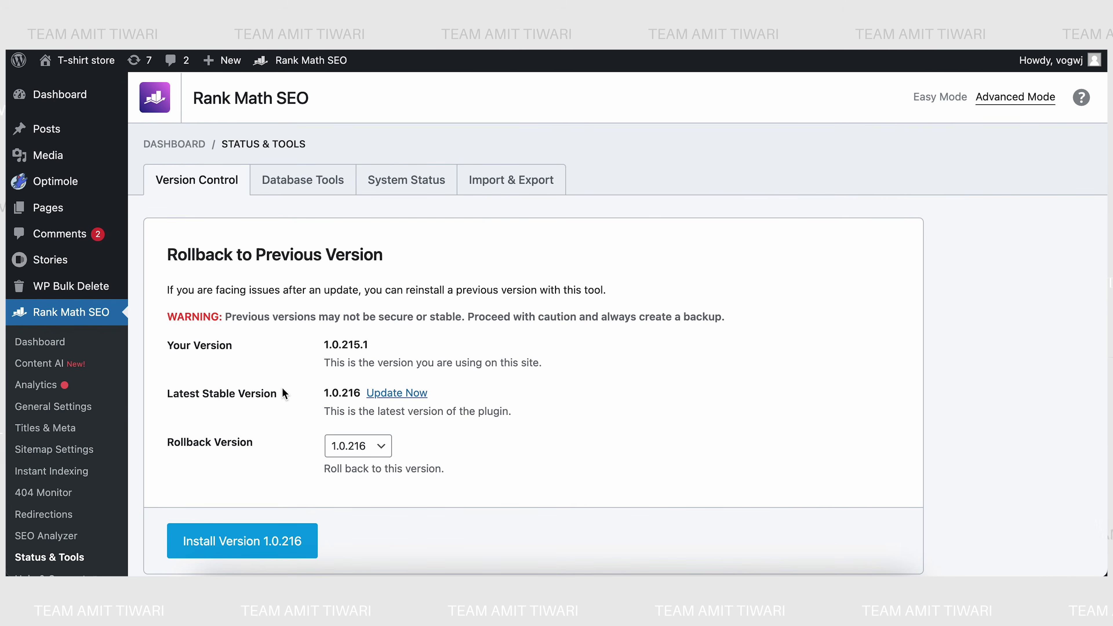
- Pick 1.0.211 as the rollback version, then go to the Database Tools tab
{"action": "left_click", "coordinate": [340, 447]}
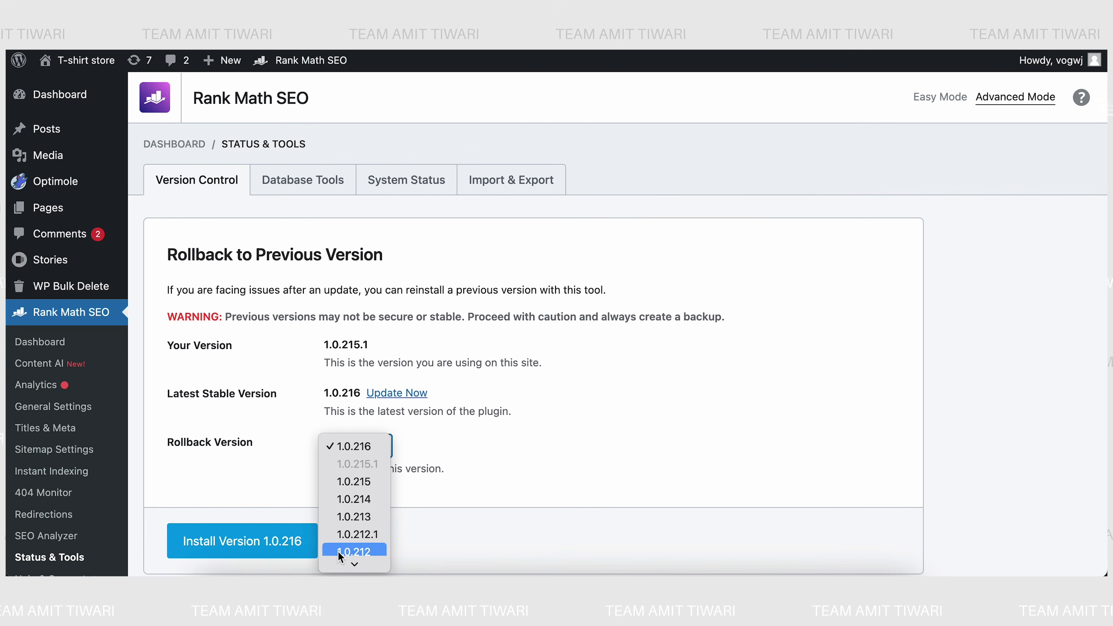
{"action": "scroll", "coordinate": [351, 524], "scroll_direction": "down", "scroll_amount": 2}
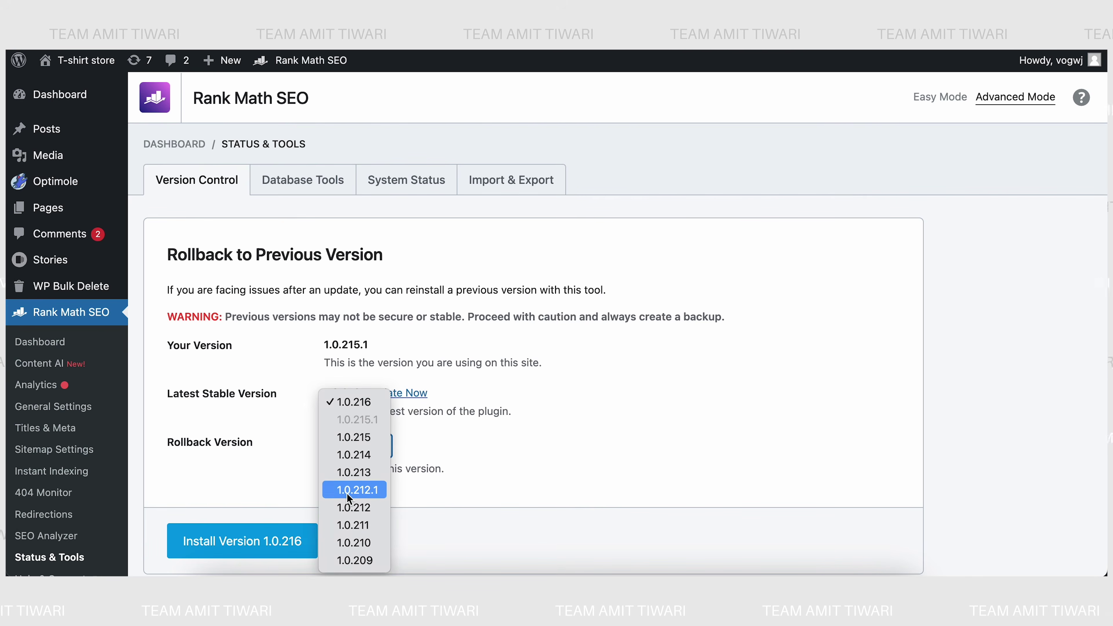
{"action": "left_click", "coordinate": [358, 525]}
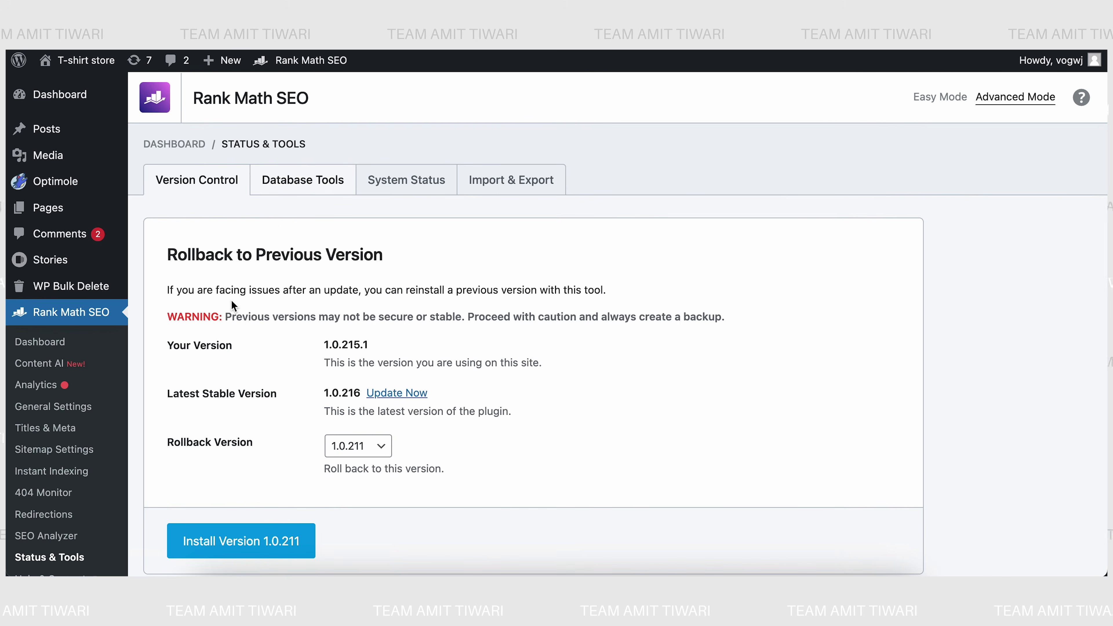
{"action": "left_click", "coordinate": [303, 177]}
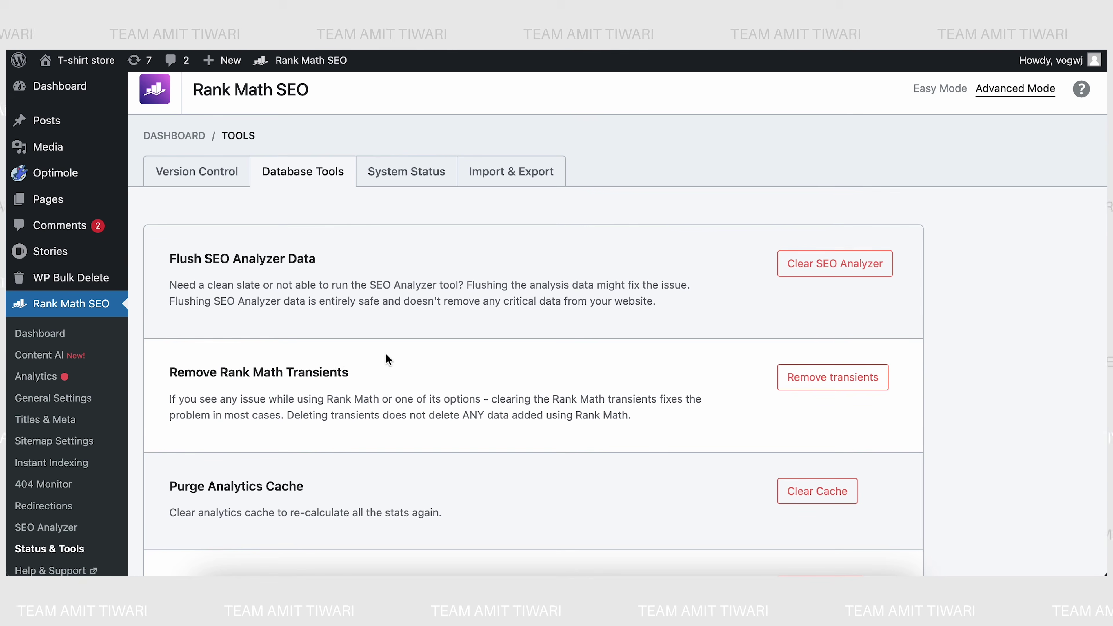
- Review System Status with the Database details expanded, then go to Import & Export
{"action": "scroll", "coordinate": [653, 389], "scroll_direction": "down", "scroll_amount": 3}
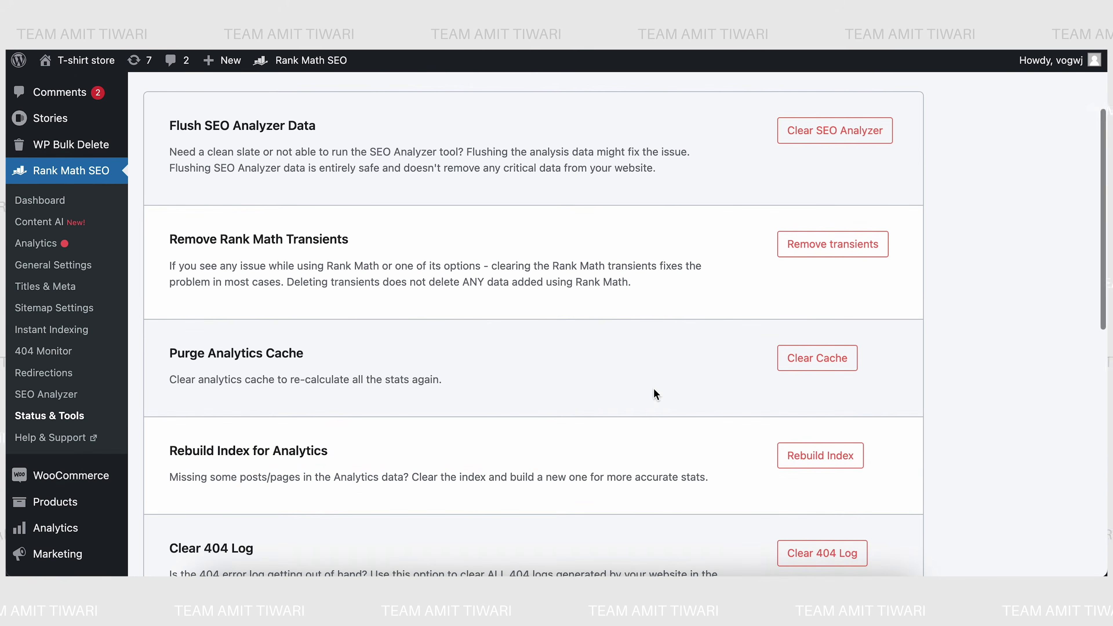
{"action": "scroll", "coordinate": [651, 303], "scroll_direction": "up", "scroll_amount": 3}
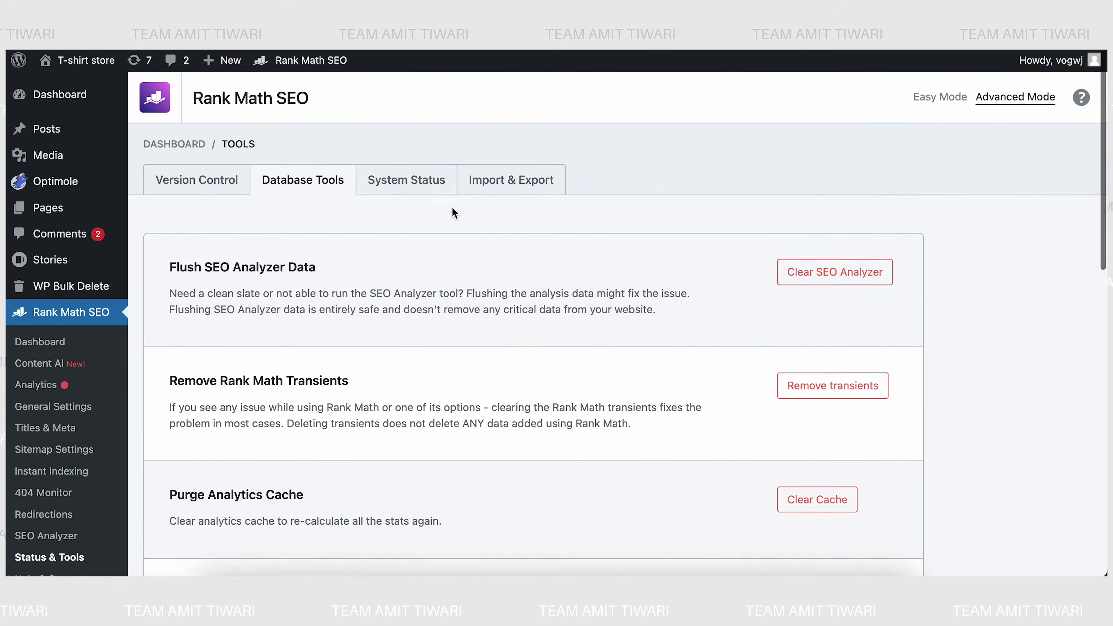
{"action": "left_click", "coordinate": [412, 184]}
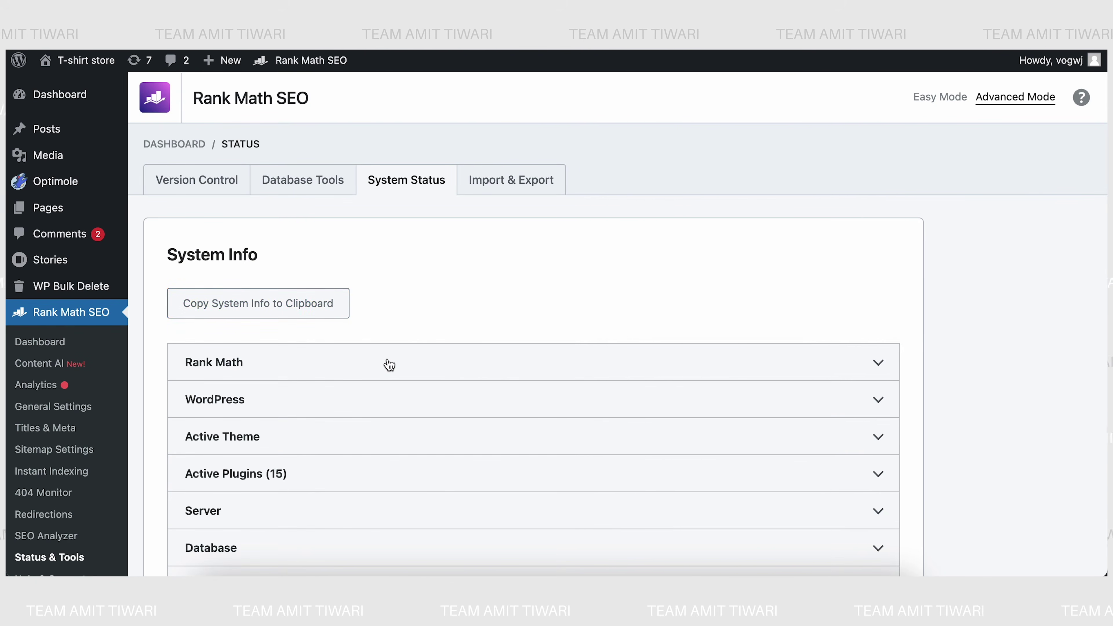
{"action": "scroll", "coordinate": [386, 365], "scroll_direction": "down", "scroll_amount": 4}
{"action": "left_click", "coordinate": [298, 386]}
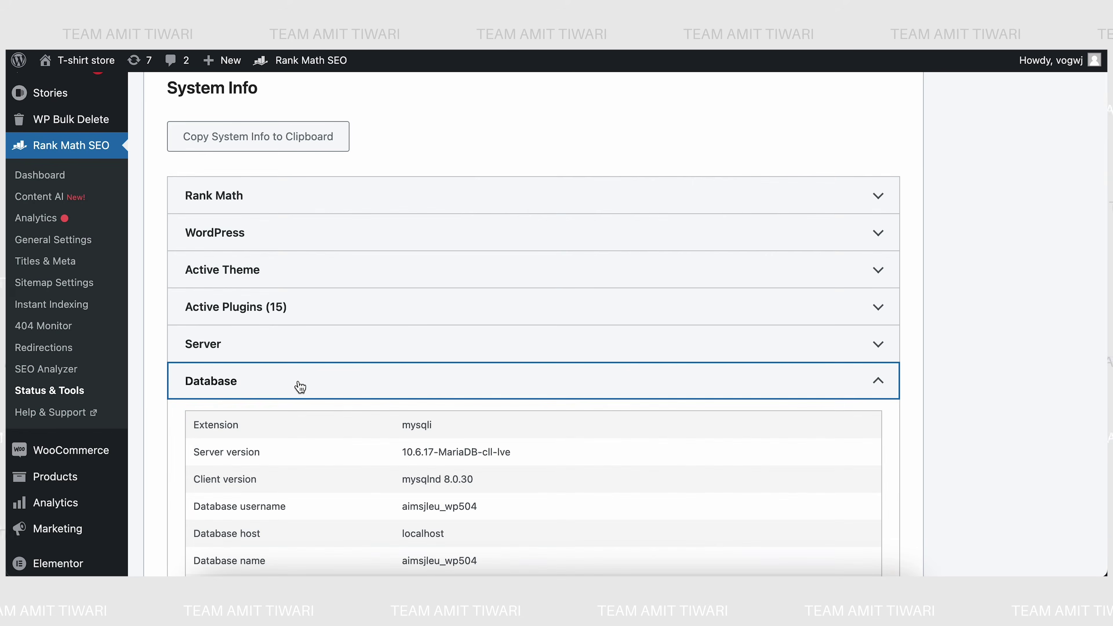
{"action": "scroll", "coordinate": [301, 388], "scroll_direction": "down", "scroll_amount": 1}
{"action": "scroll", "coordinate": [300, 387], "scroll_direction": "down", "scroll_amount": 8}
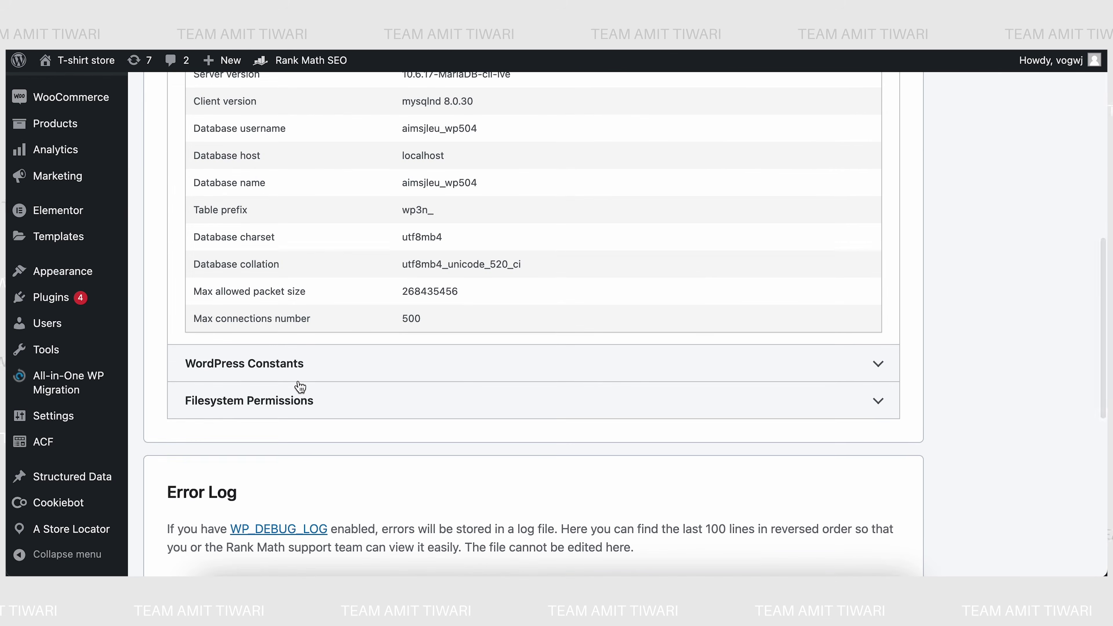
{"action": "scroll", "coordinate": [301, 388], "scroll_direction": "up", "scroll_amount": 15}
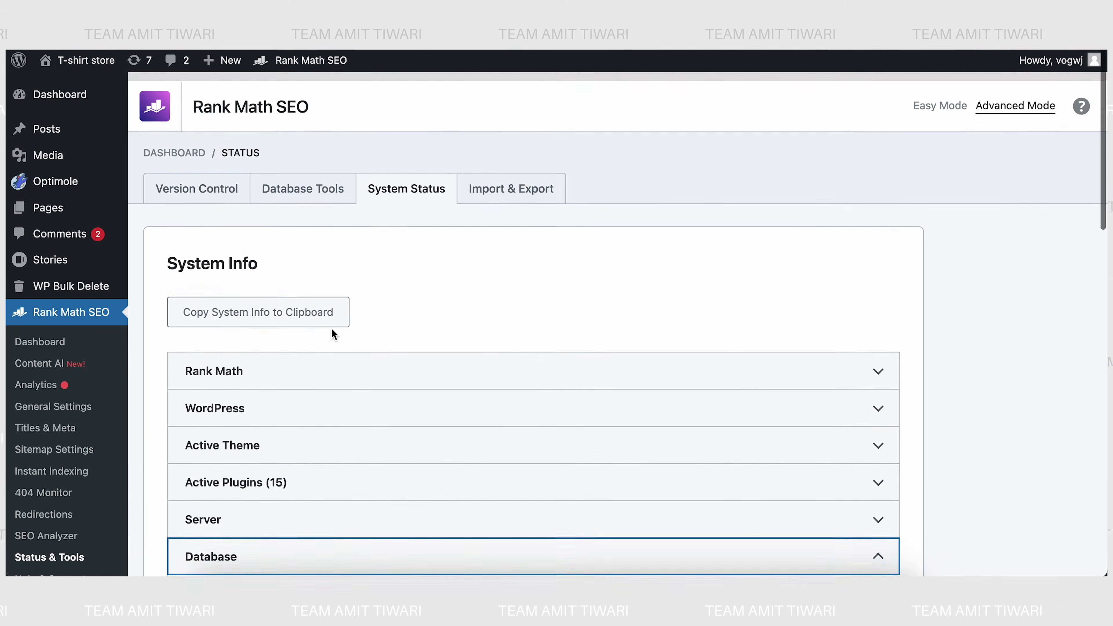
{"action": "left_click", "coordinate": [492, 196]}
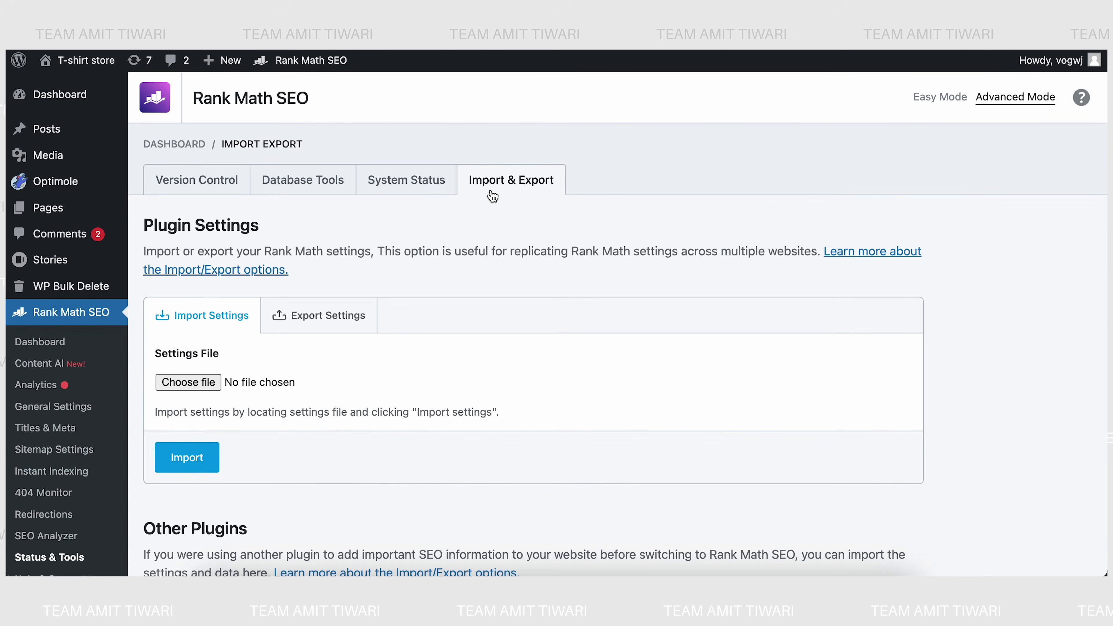
{"action": "left_click", "coordinate": [281, 316]}
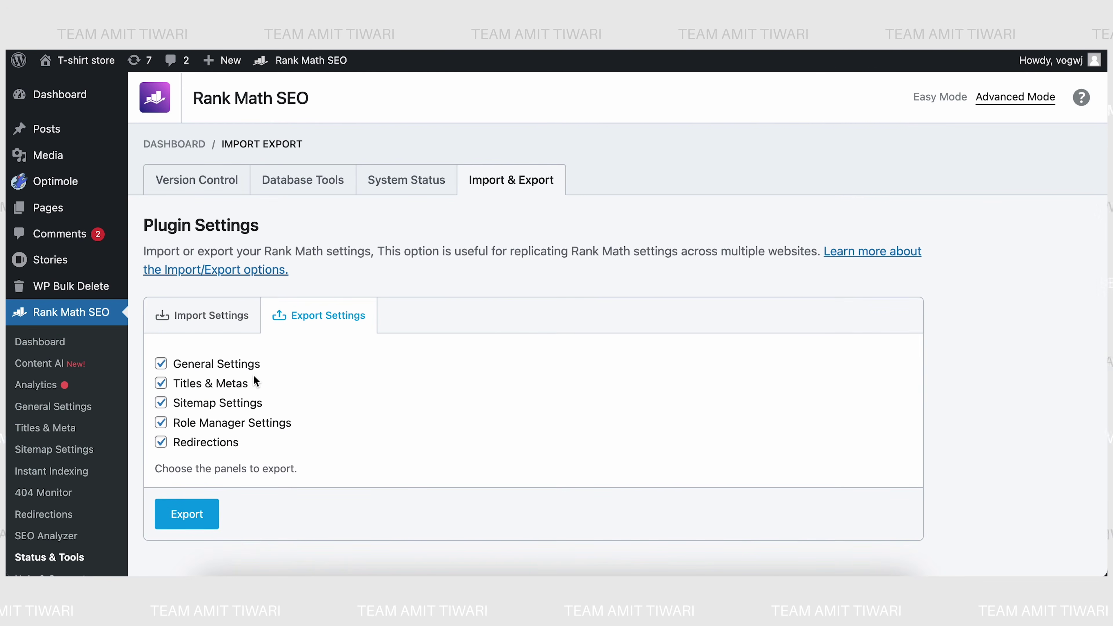
{"action": "left_click", "coordinate": [180, 524]}
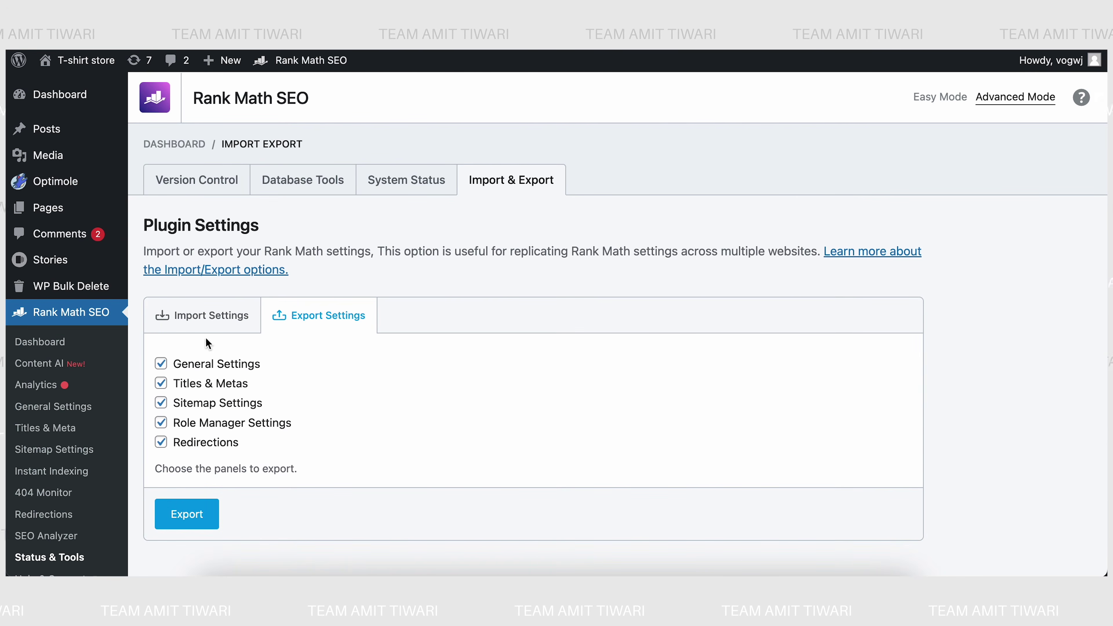
{"action": "left_click", "coordinate": [210, 317]}
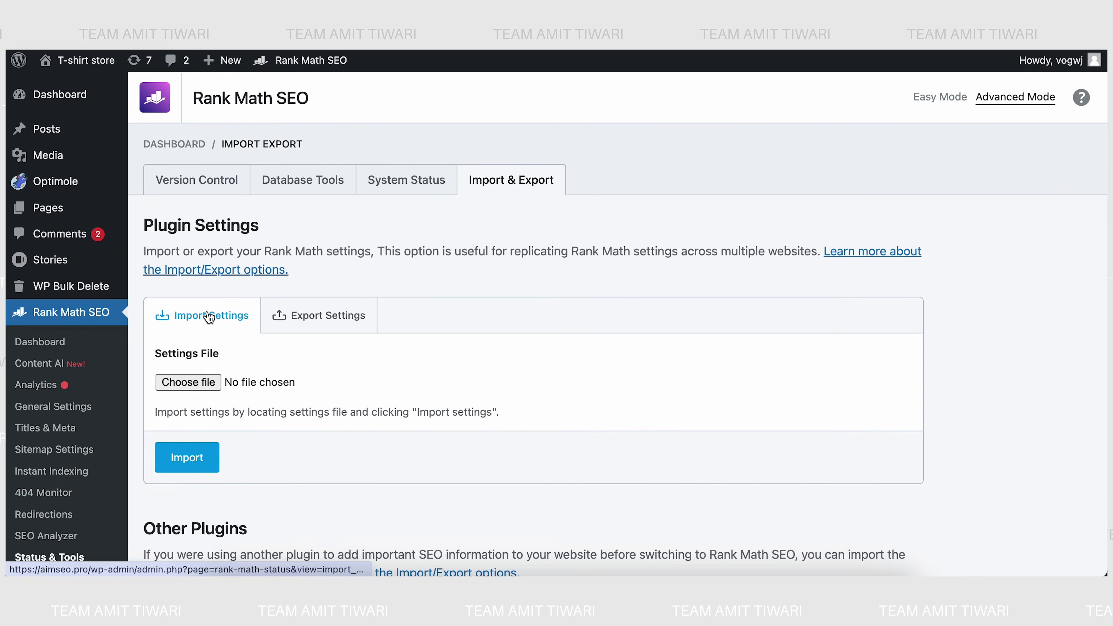
{"action": "left_click", "coordinate": [294, 332]}
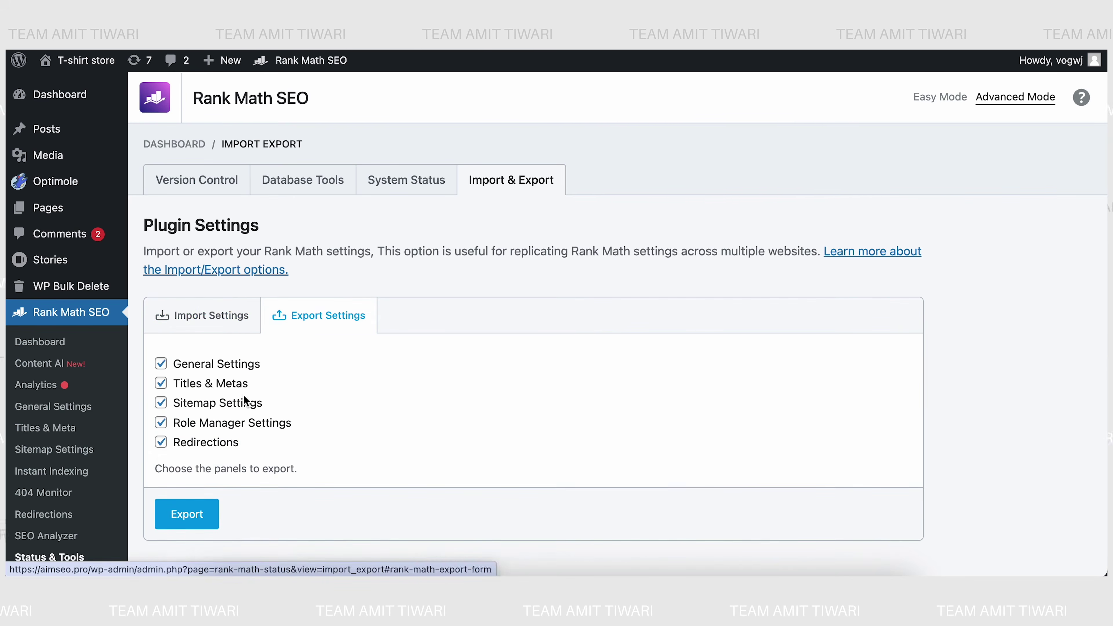
{"action": "left_click", "coordinate": [208, 320]}
{"action": "scroll", "coordinate": [193, 303], "scroll_direction": "down", "scroll_amount": 5}
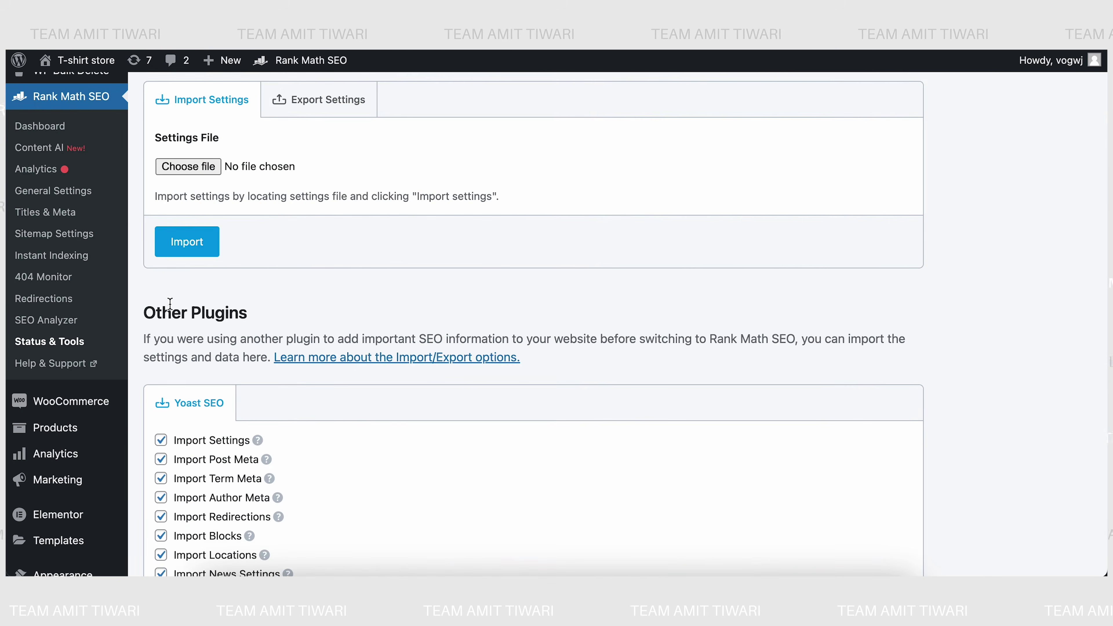
{"action": "scroll", "coordinate": [157, 323], "scroll_direction": "down", "scroll_amount": 3}
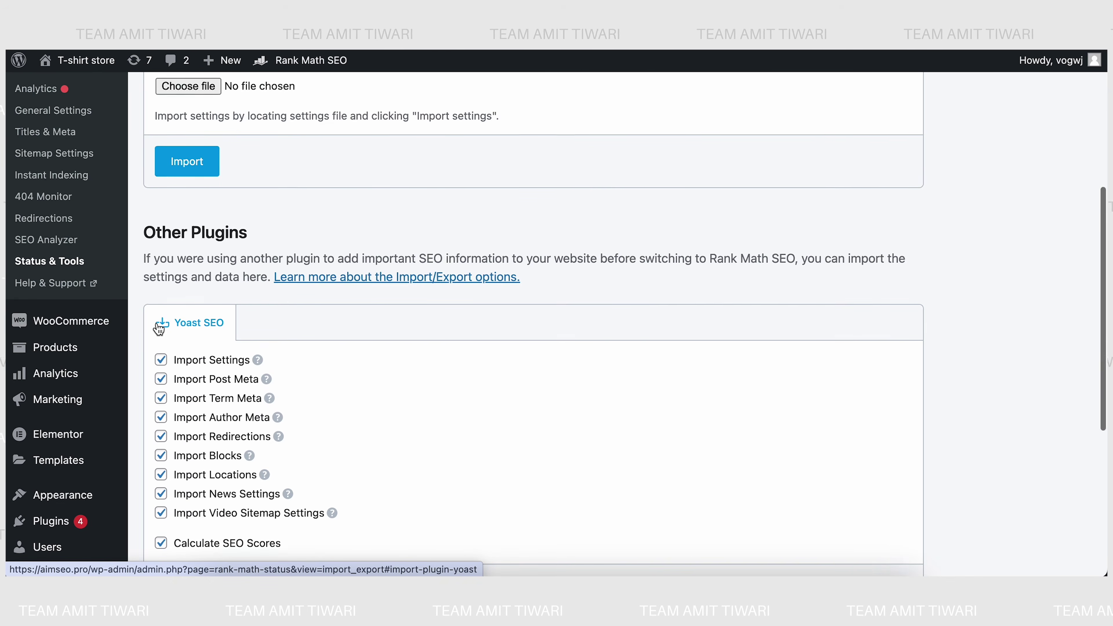
{"action": "scroll", "coordinate": [156, 325], "scroll_direction": "down", "scroll_amount": 2}
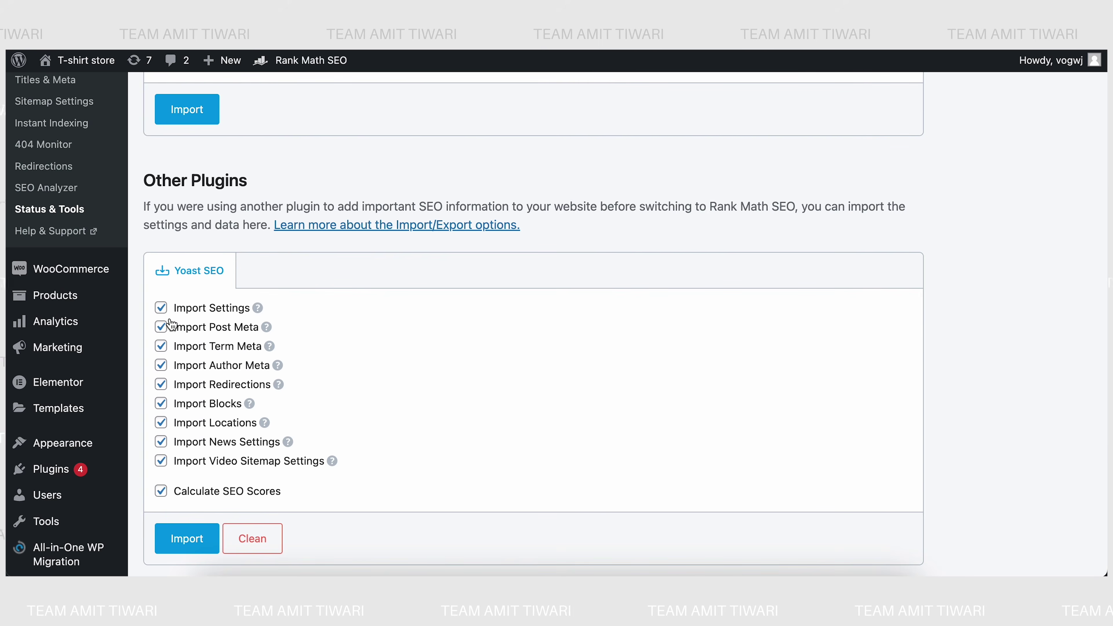
{"action": "scroll", "coordinate": [156, 482], "scroll_direction": "down", "scroll_amount": 4}
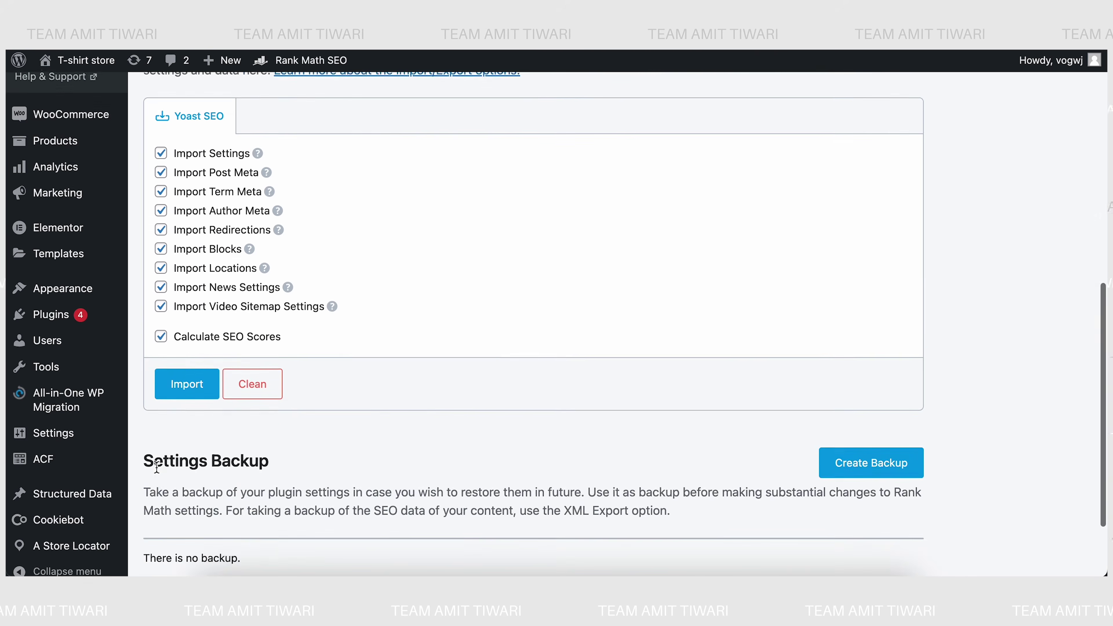
{"action": "scroll", "coordinate": [161, 434], "scroll_direction": "down", "scroll_amount": 2}
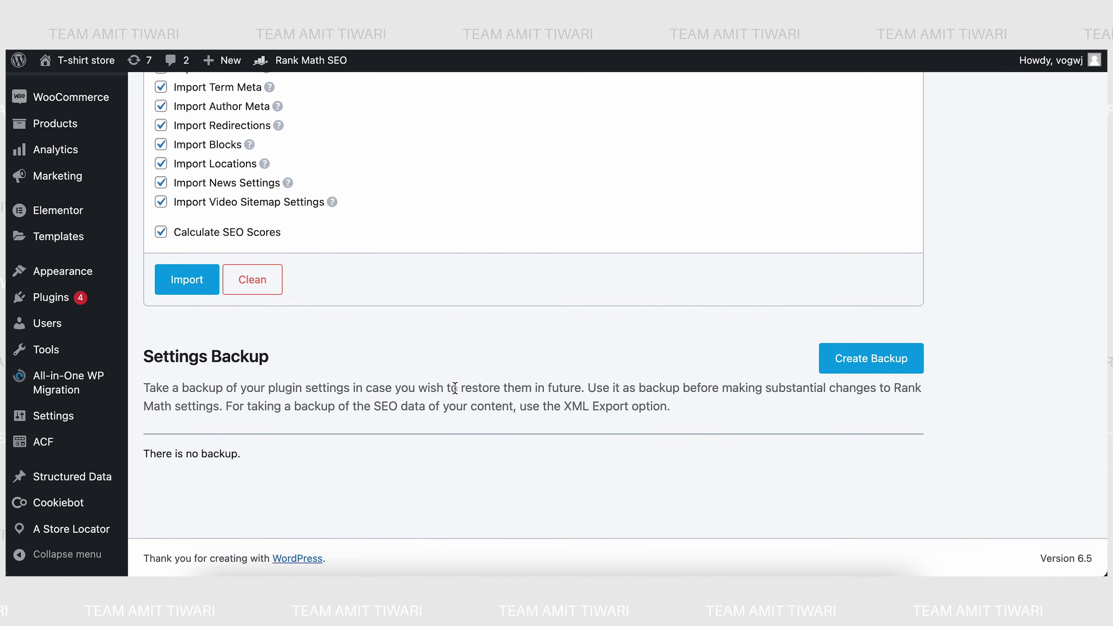
{"action": "scroll", "coordinate": [448, 360], "scroll_direction": "up", "scroll_amount": 10}
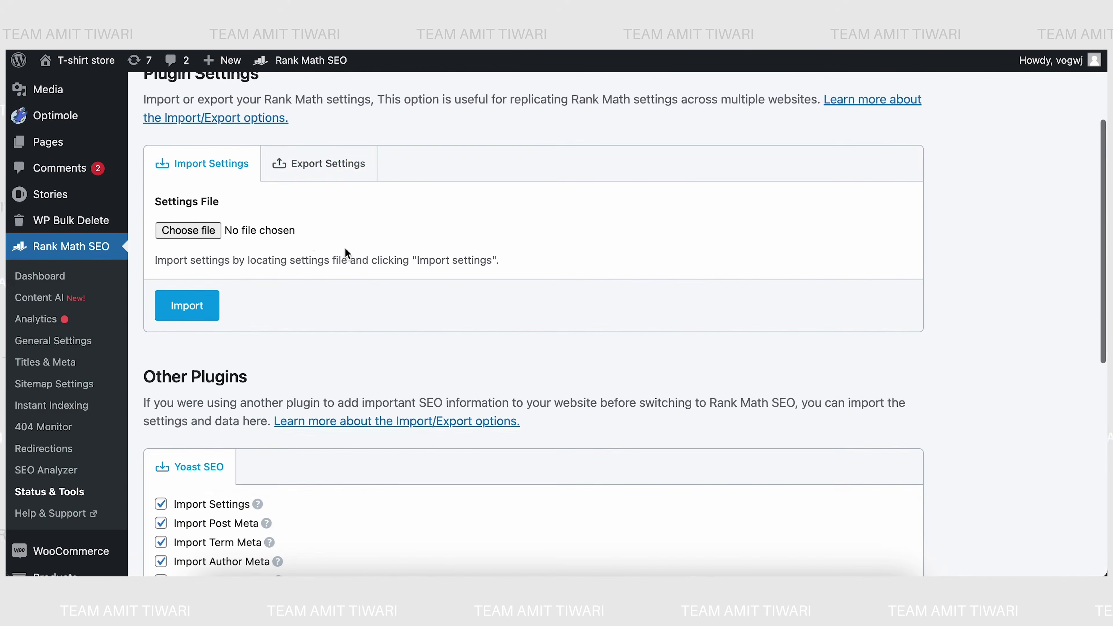
{"action": "left_click", "coordinate": [343, 168]}
{"action": "scroll", "coordinate": [324, 345], "scroll_direction": "down", "scroll_amount": 10}
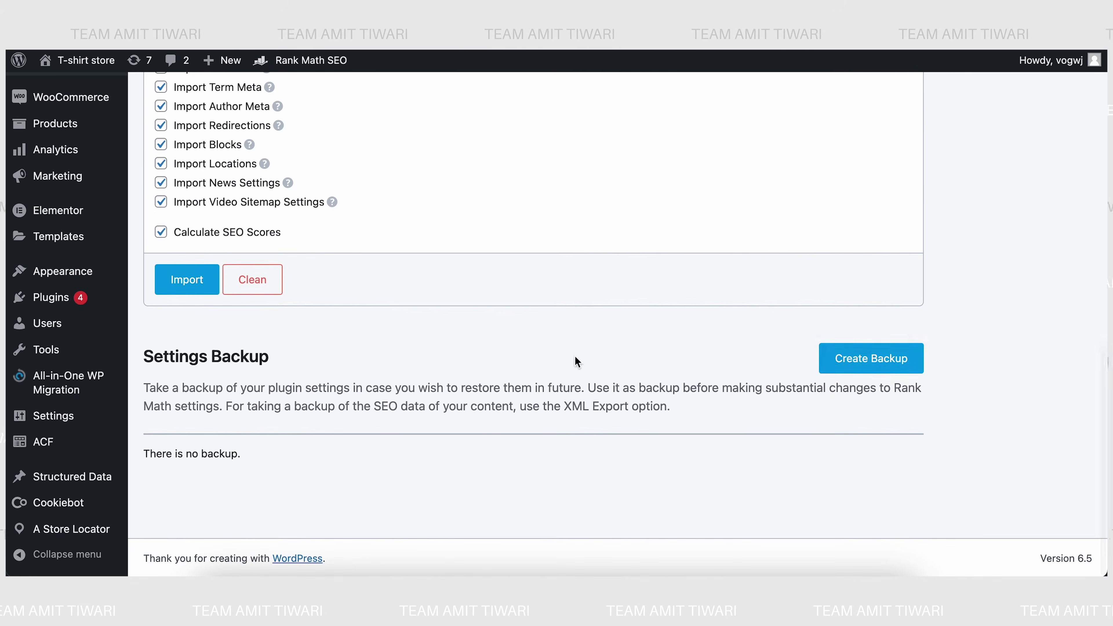
- Create two settings backups, both dated Apr 8th 2024, 14:52 pm
{"action": "left_click", "coordinate": [838, 367]}
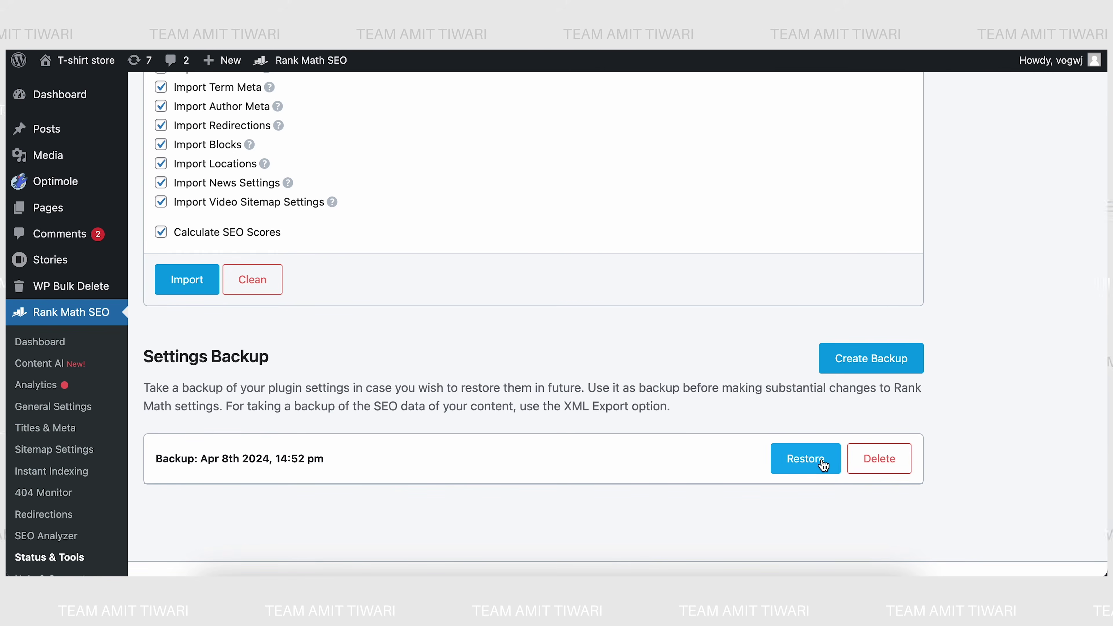
{"action": "left_click", "coordinate": [871, 359]}
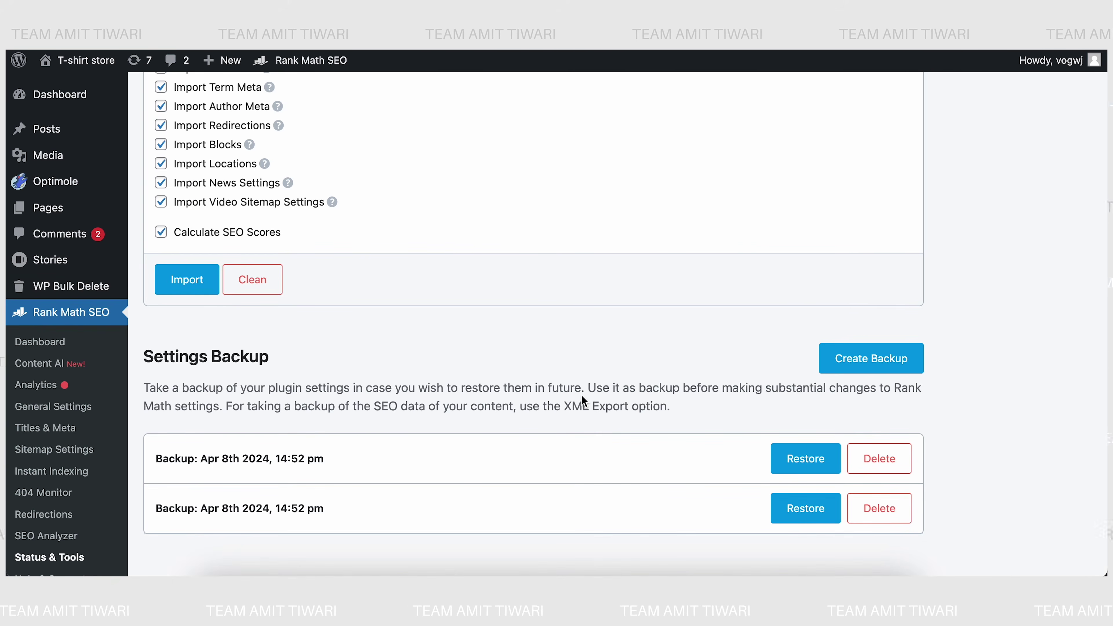
{"action": "scroll", "coordinate": [43, 397], "scroll_direction": "down", "scroll_amount": 3}
{"action": "mouse_move", "coordinate": [86, 377]}
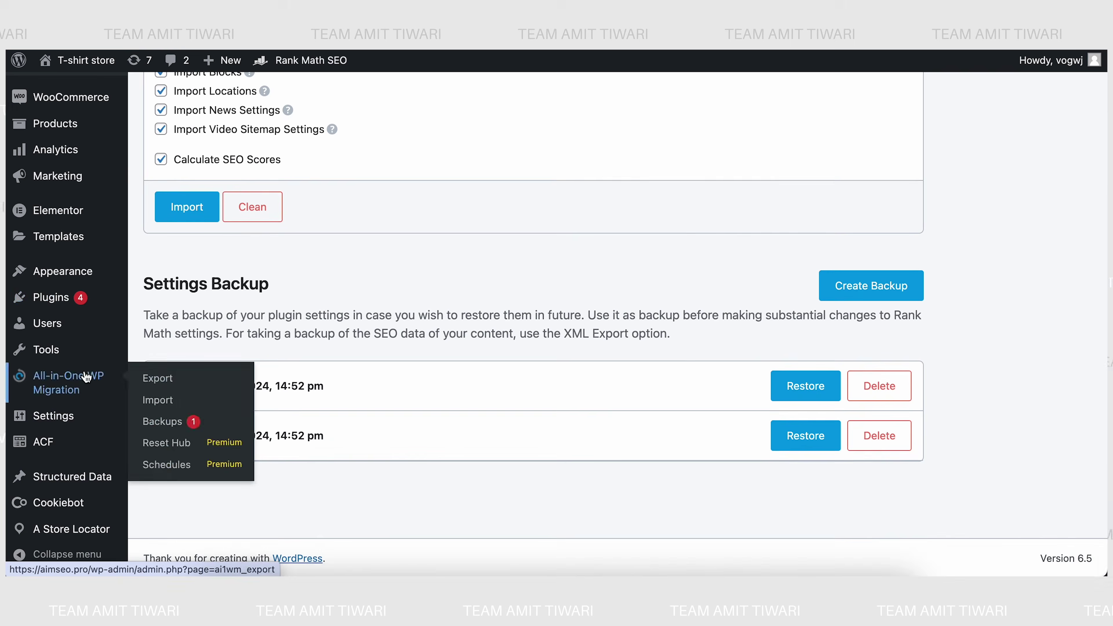
{"action": "scroll", "coordinate": [281, 340], "scroll_direction": "up", "scroll_amount": 8}
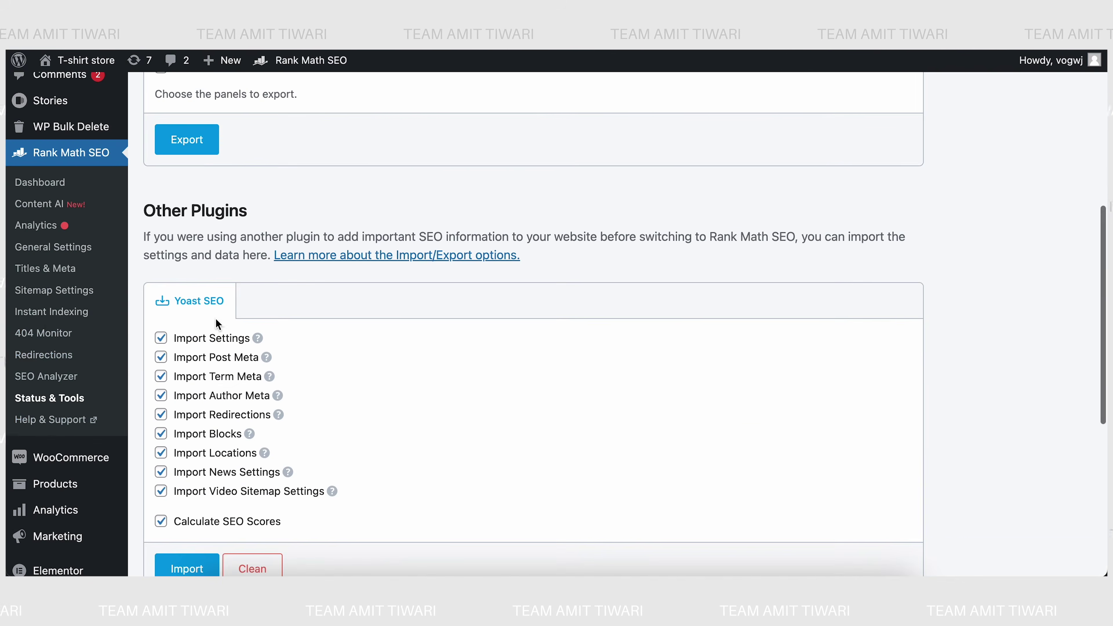
{"action": "scroll", "coordinate": [228, 323], "scroll_direction": "up", "scroll_amount": 9}
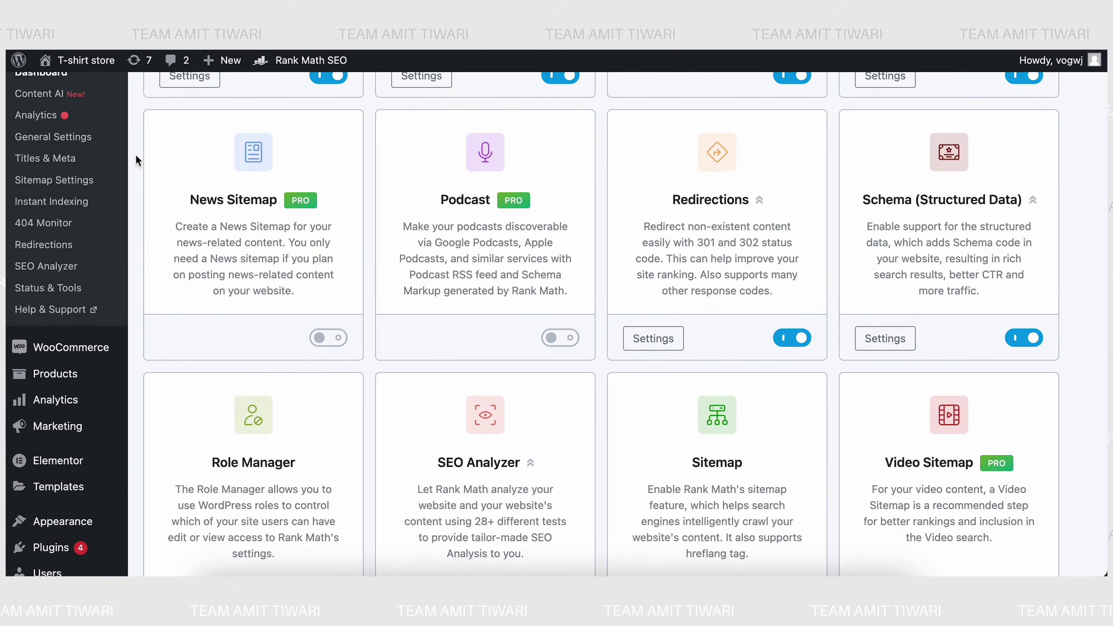
- Select seo-by-rank-math-pro.zip for upload on the Add New Plugins page
{"action": "scroll", "coordinate": [136, 156], "scroll_direction": "up", "scroll_amount": 6}
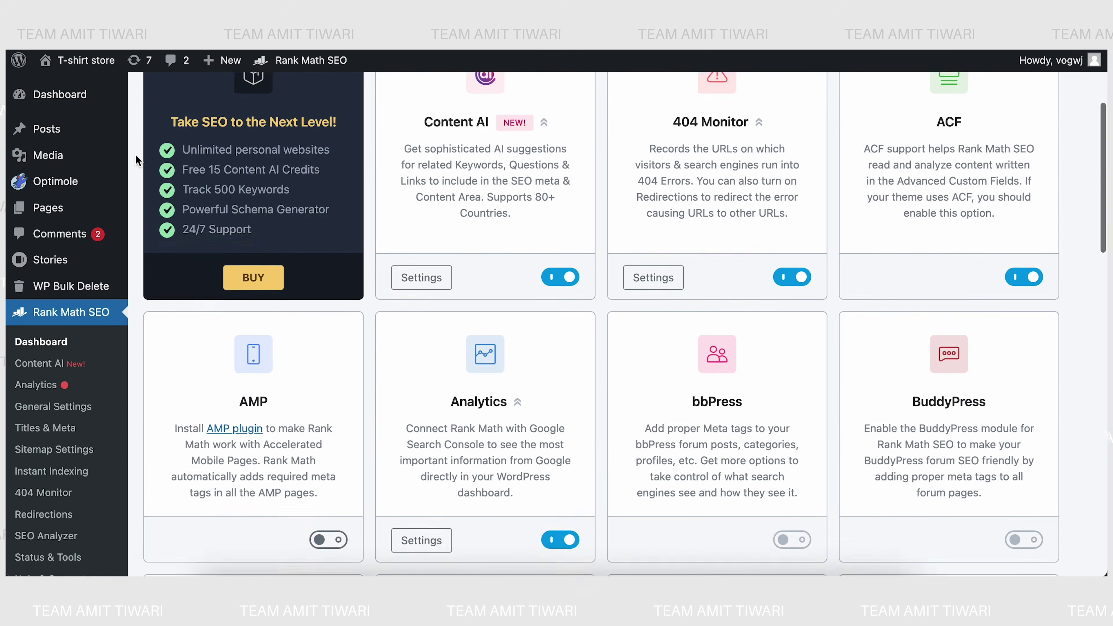
{"action": "mouse_move", "coordinate": [42, 288]}
{"action": "scroll", "coordinate": [44, 283], "scroll_direction": "down", "scroll_amount": 10}
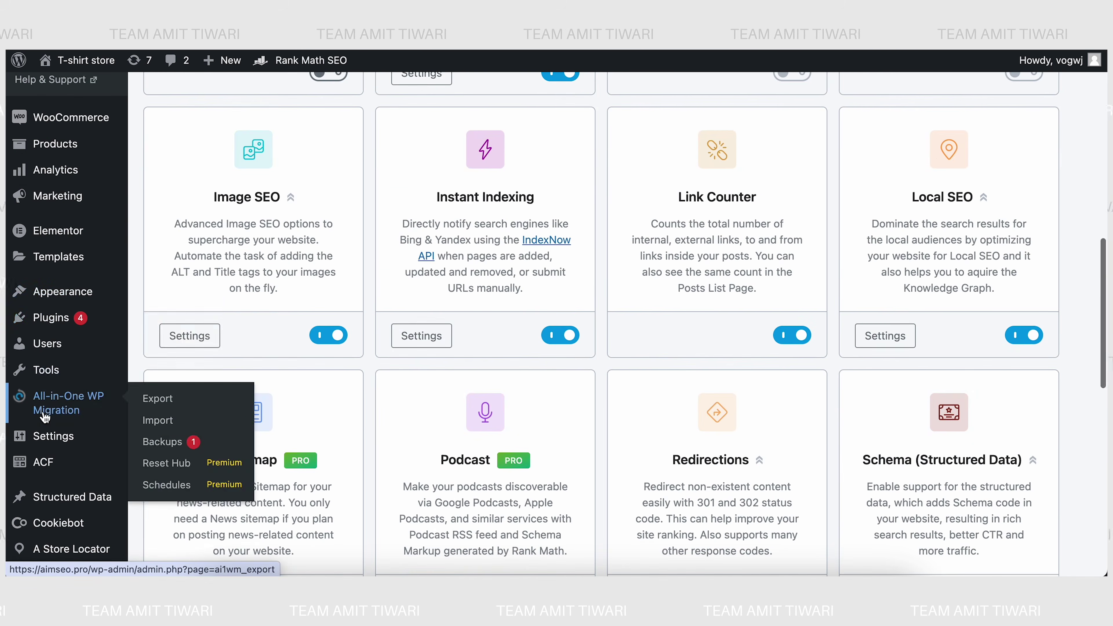
{"action": "mouse_move", "coordinate": [74, 326]}
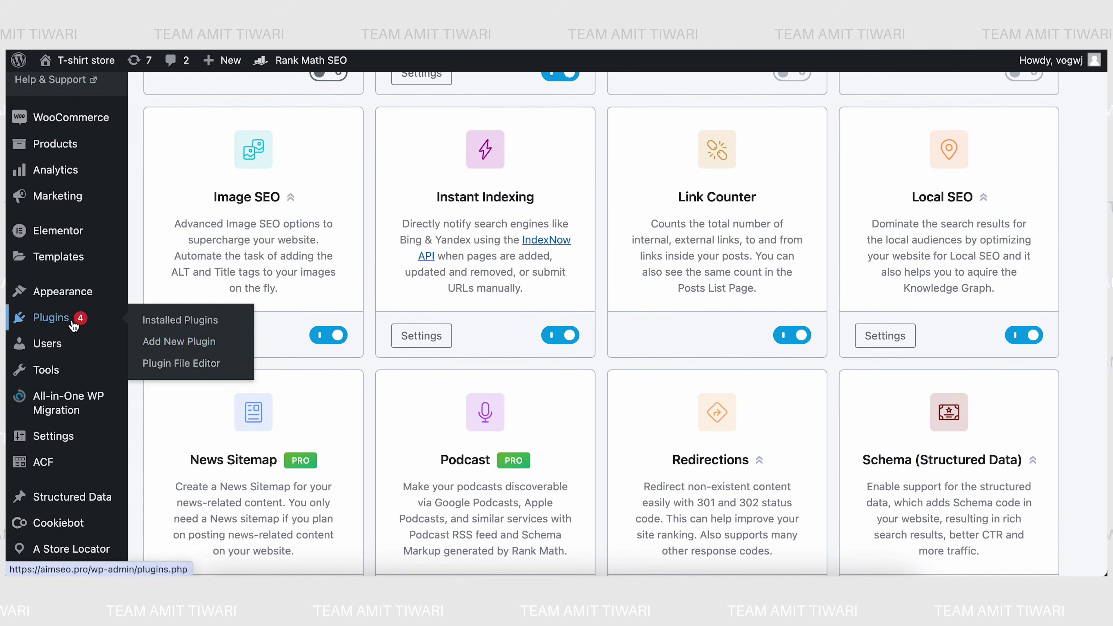
{"action": "left_click", "coordinate": [165, 346]}
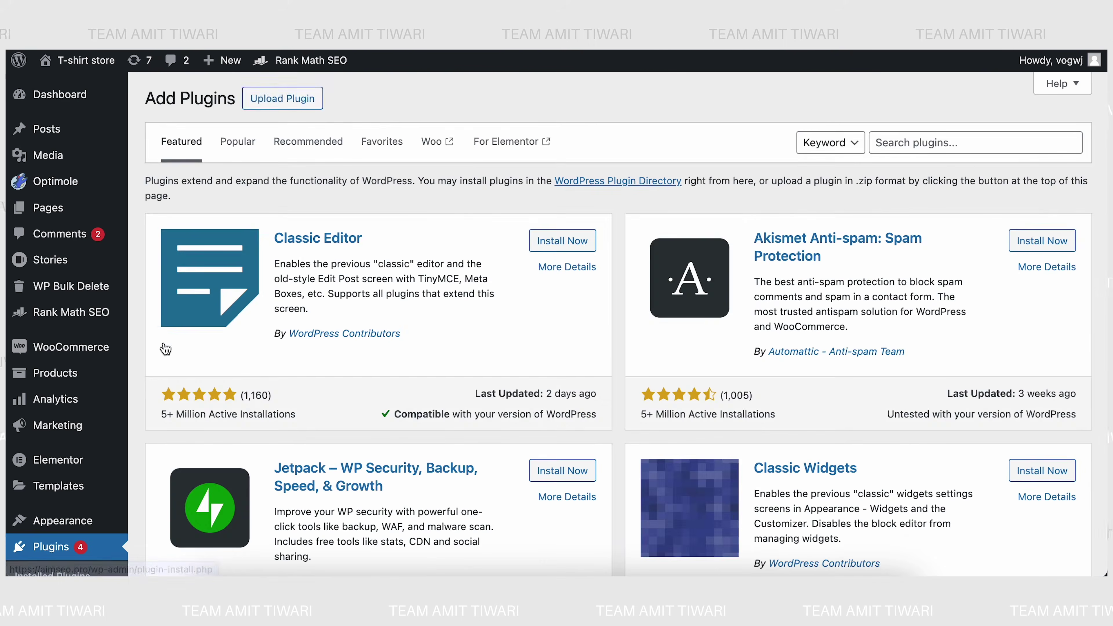
{"action": "left_click", "coordinate": [295, 100]}
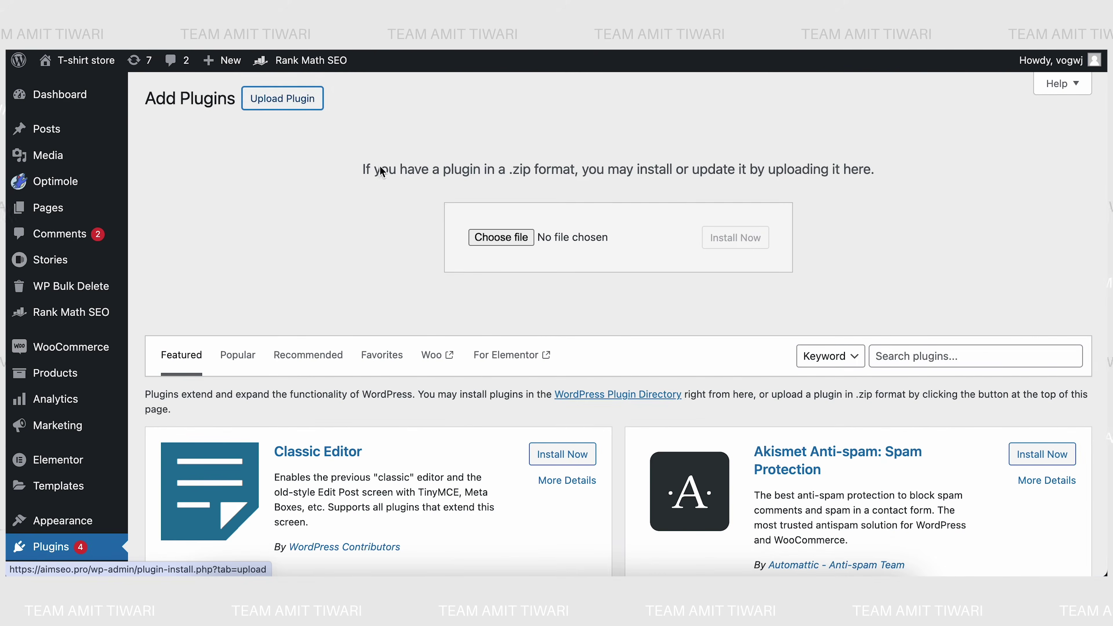
{"action": "left_click", "coordinate": [500, 235]}
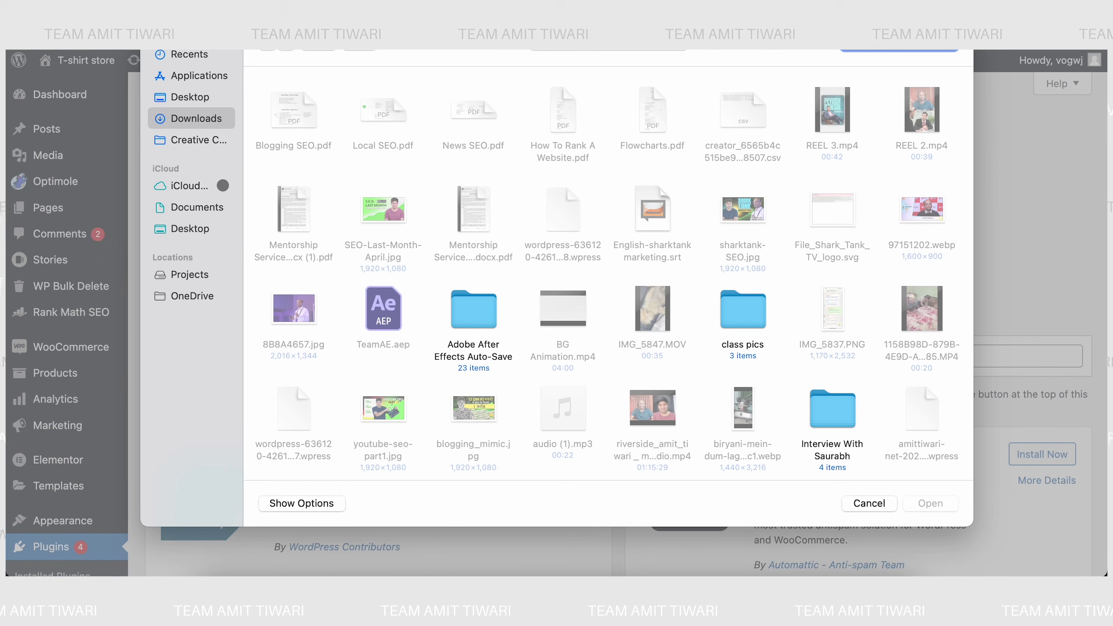
{"action": "type", "text": "rank"}
{"action": "key", "text": "Return"}
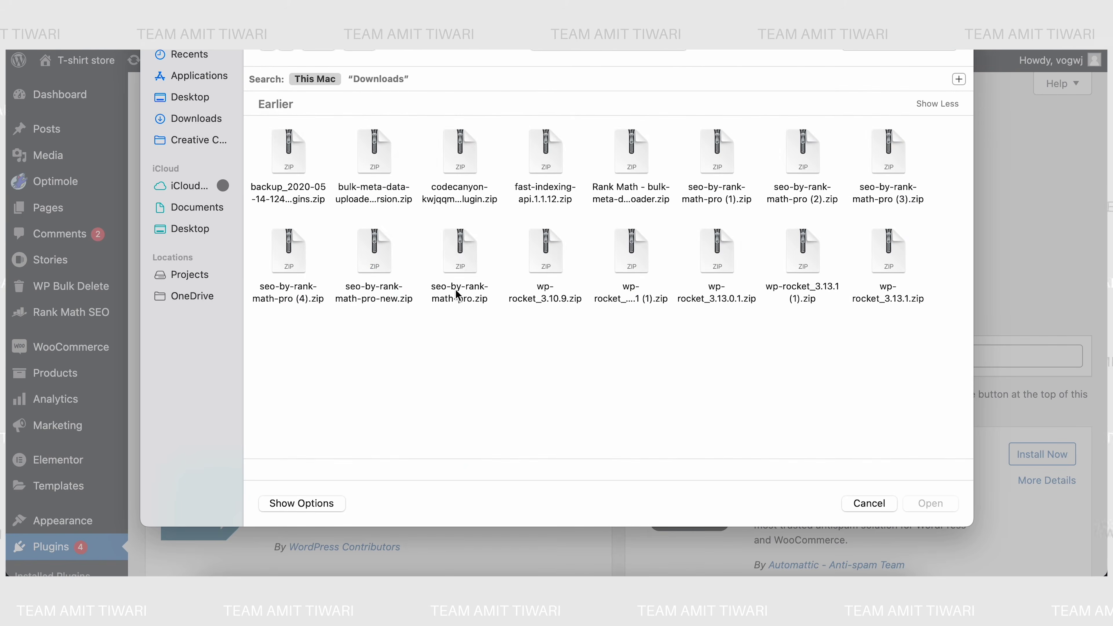
{"action": "left_click", "coordinate": [458, 245]}
{"action": "left_click", "coordinate": [931, 504]}
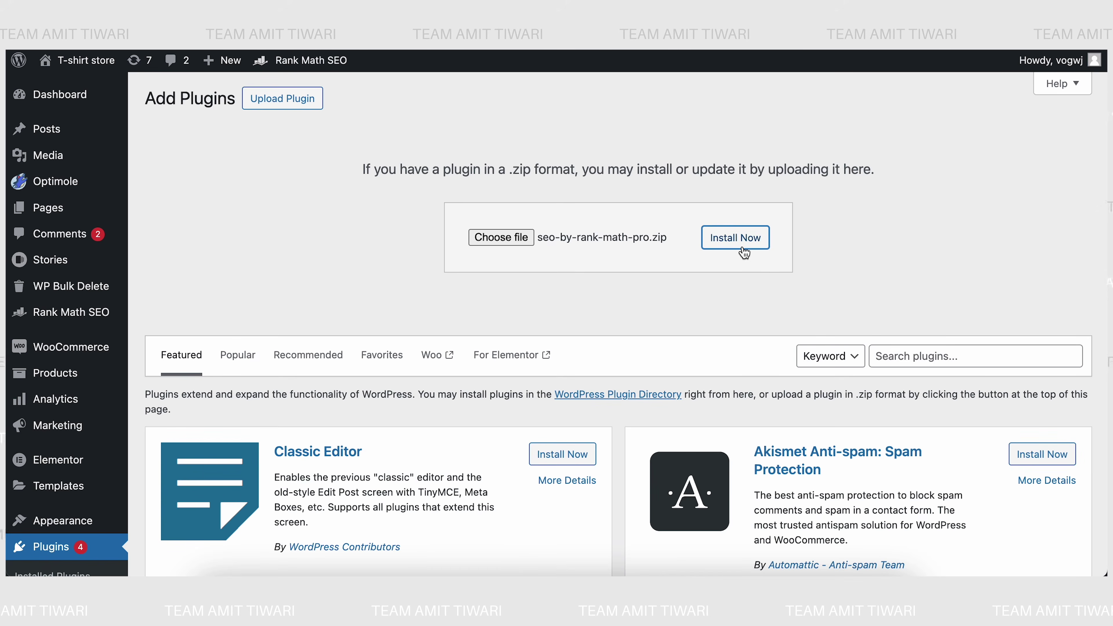
- Install and activate the Rank Math SEO PRO 3.0.10.1 plugin
{"action": "left_click", "coordinate": [736, 239]}
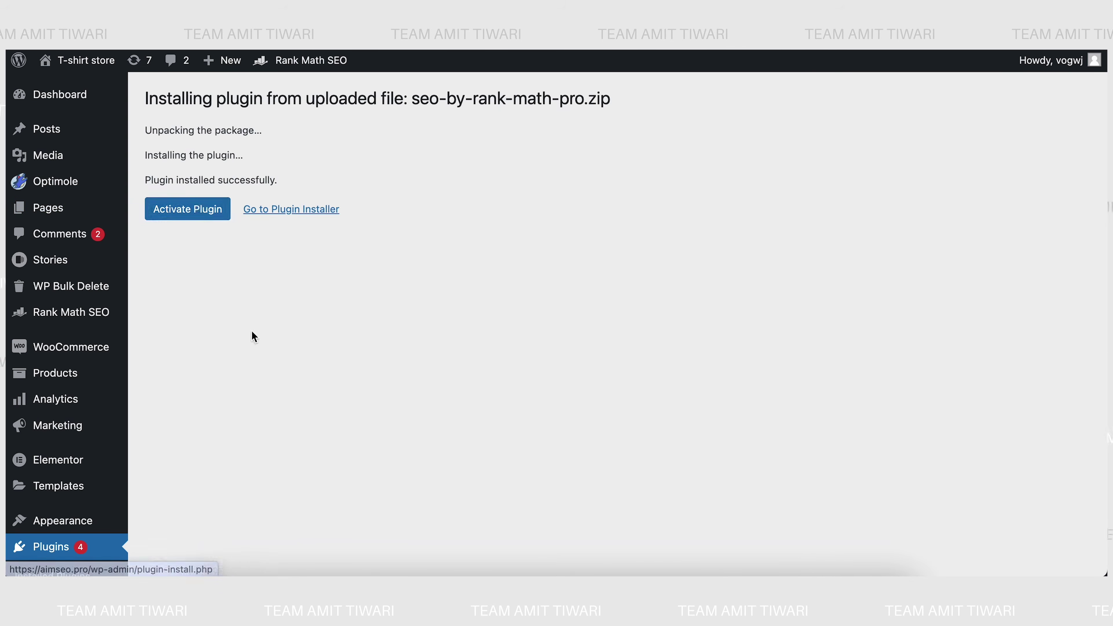
{"action": "left_click", "coordinate": [201, 210]}
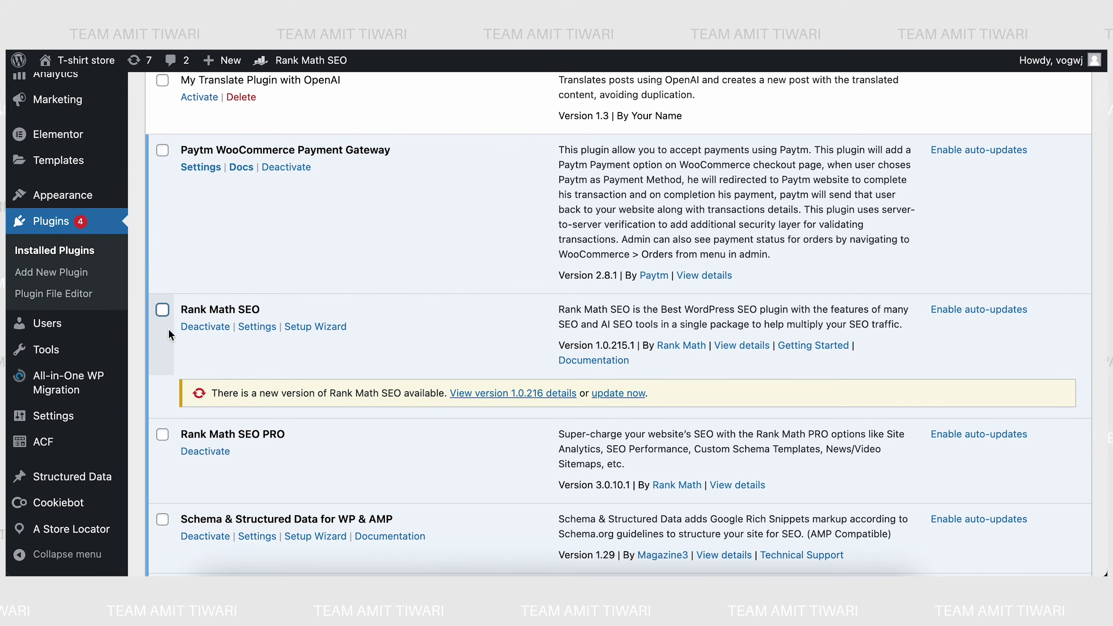
{"action": "scroll", "coordinate": [118, 312], "scroll_direction": "up", "scroll_amount": 5}
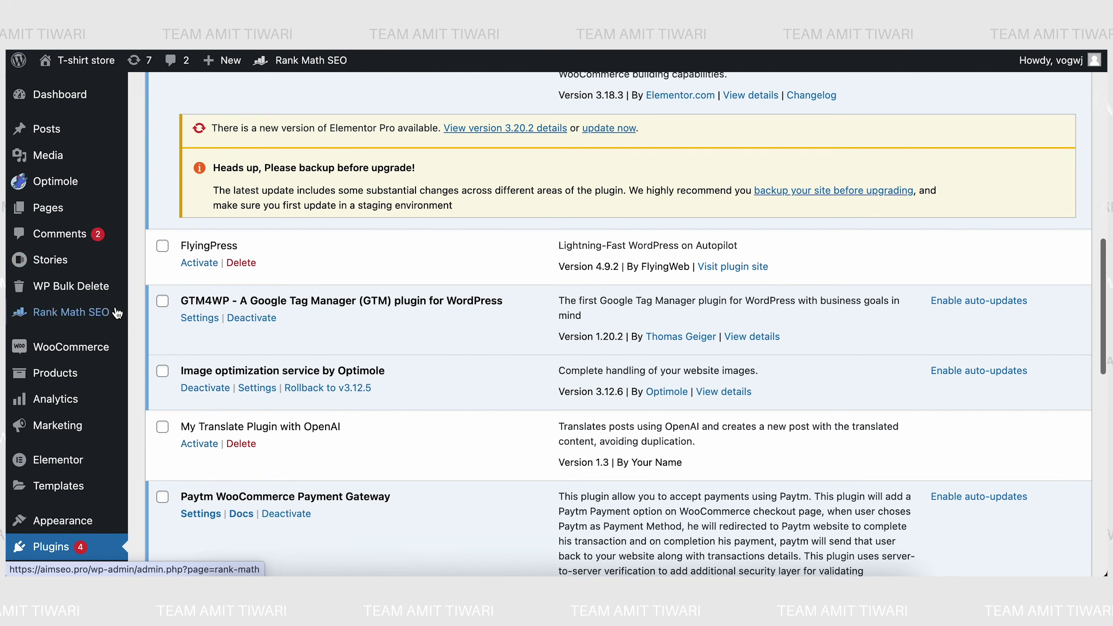
{"action": "mouse_move", "coordinate": [74, 315]}
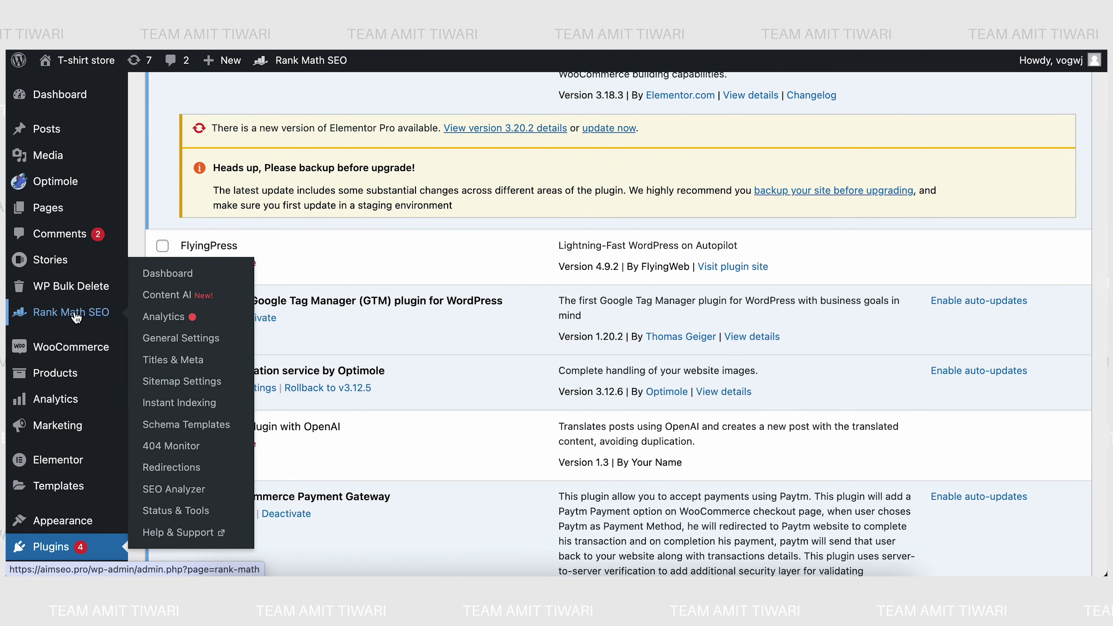
- Open the Rank Math modules dashboard and switch to the T-shirt store site's window
{"action": "left_click", "coordinate": [77, 318]}
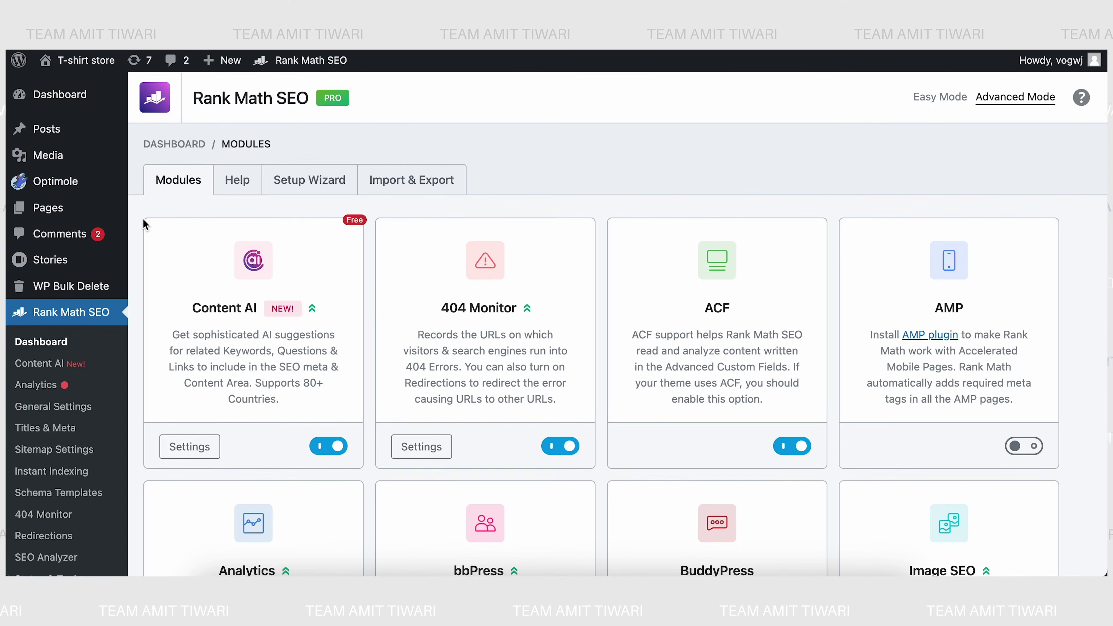
{"action": "scroll", "coordinate": [145, 224], "scroll_direction": "down", "scroll_amount": 5}
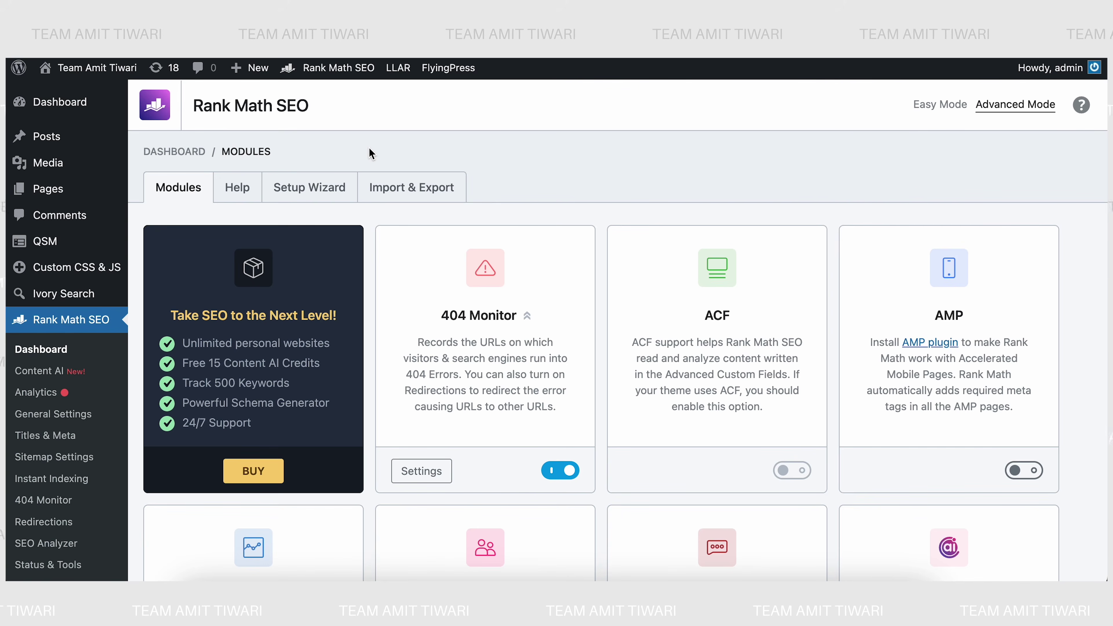
{"action": "left_click", "coordinate": [442, 4]}
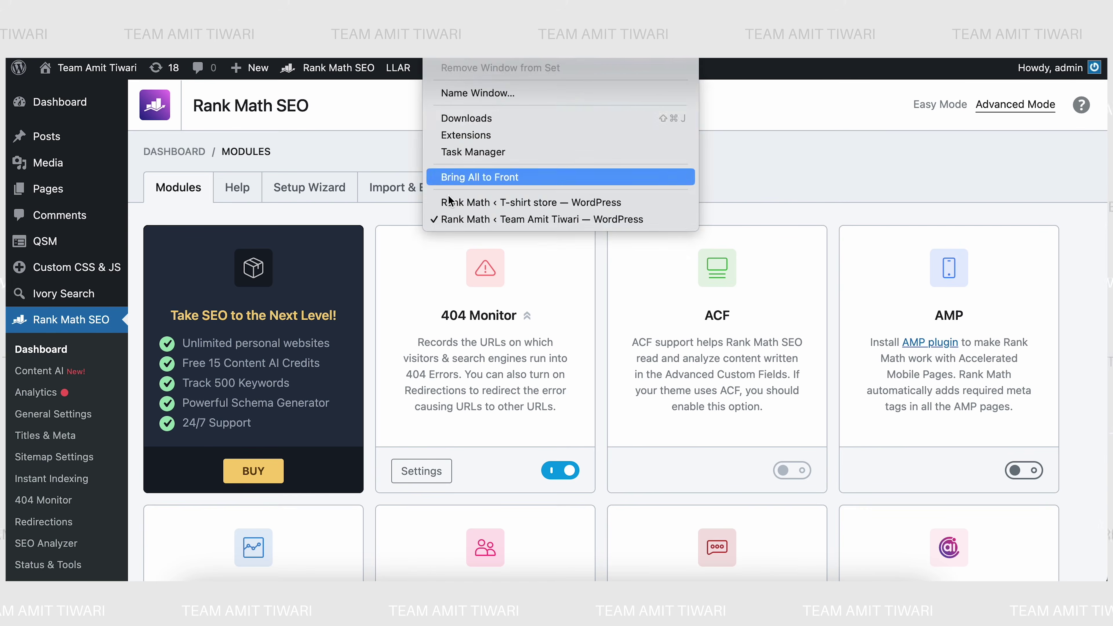
{"action": "left_click", "coordinate": [452, 203]}
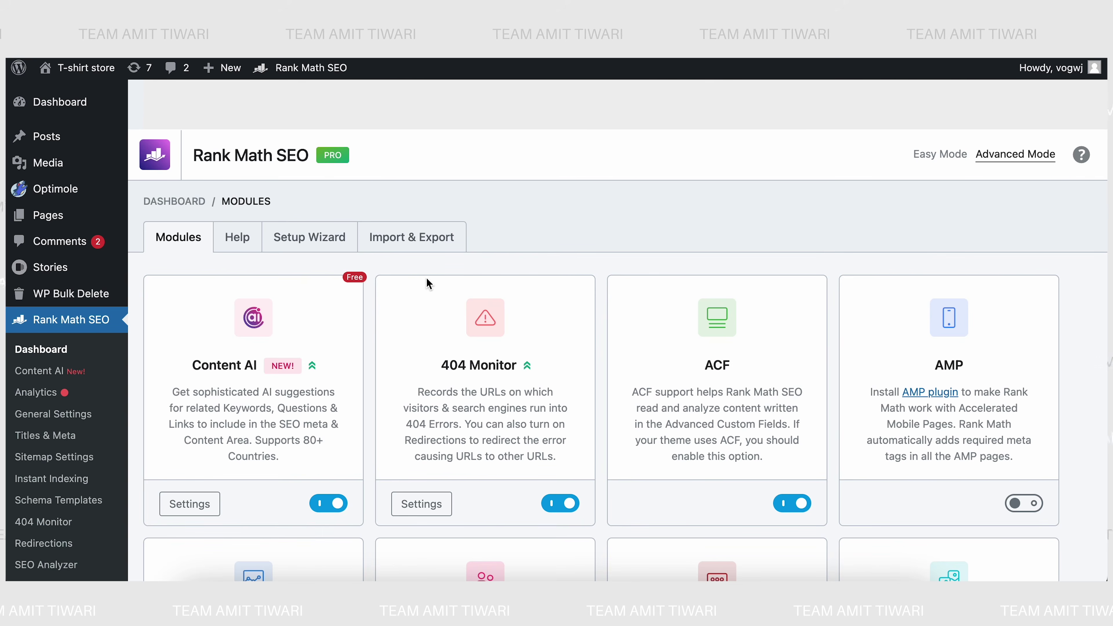
- Return to the second site's Modules page and scan its modules, Local SEO still off
{"action": "left_click", "coordinate": [434, 61]}
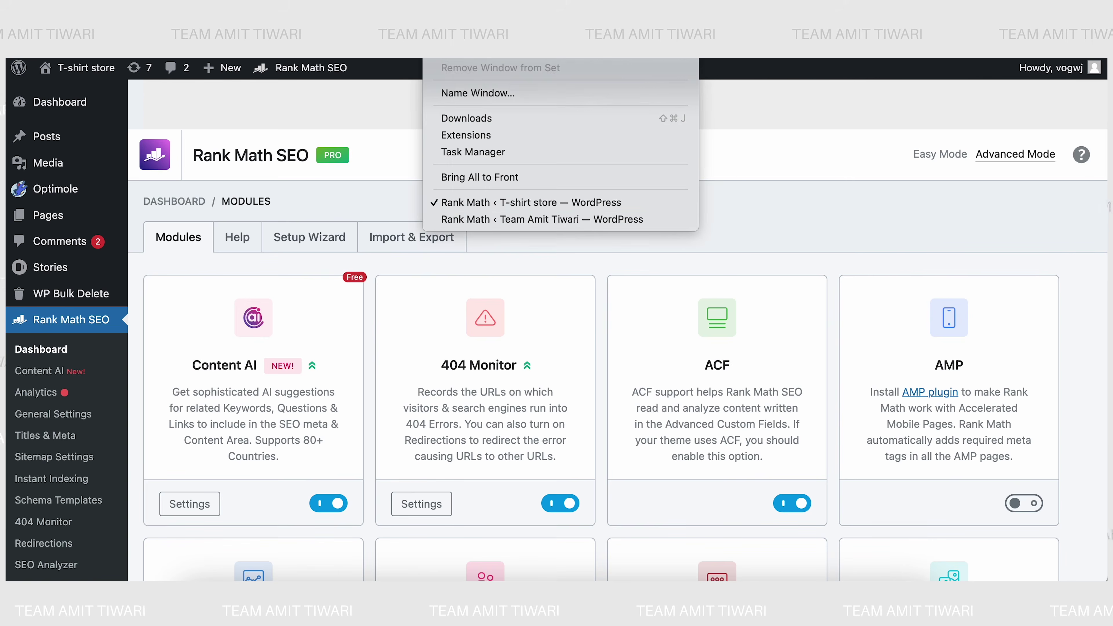
{"action": "left_click", "coordinate": [463, 219]}
{"action": "scroll", "coordinate": [407, 292], "scroll_direction": "down", "scroll_amount": 10}
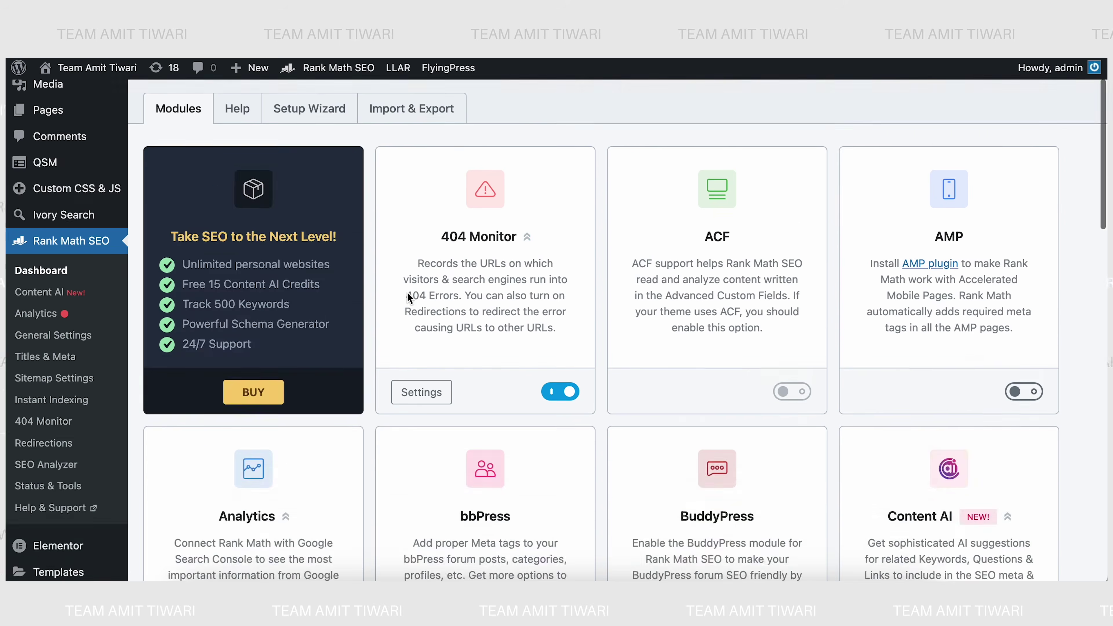
{"action": "scroll", "coordinate": [407, 292], "scroll_direction": "down", "scroll_amount": 5}
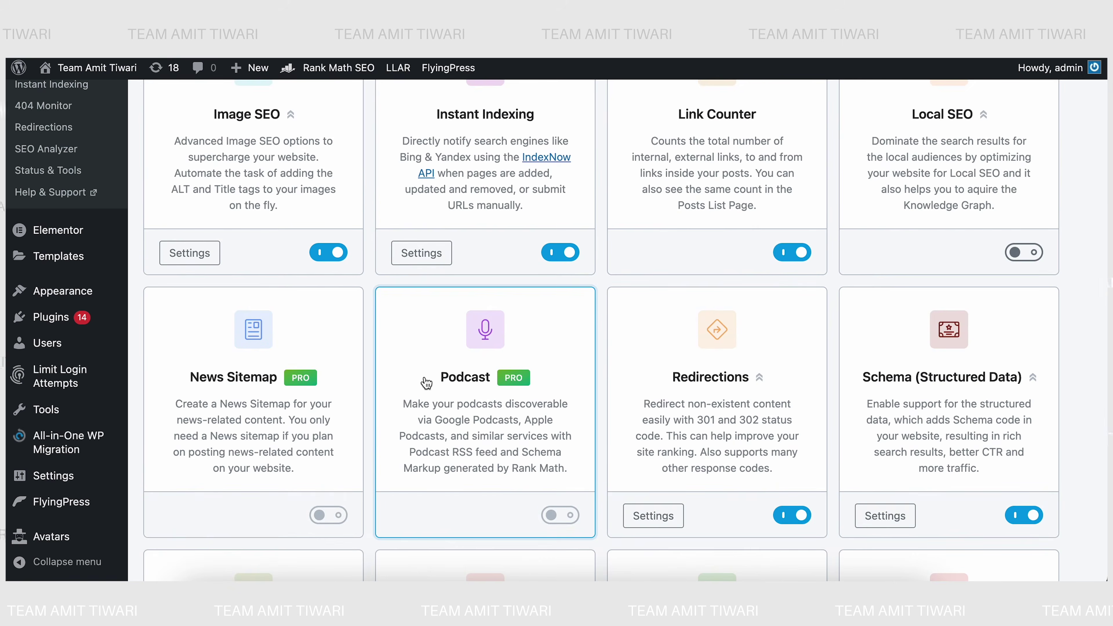
{"action": "scroll", "coordinate": [421, 380], "scroll_direction": "down", "scroll_amount": 1}
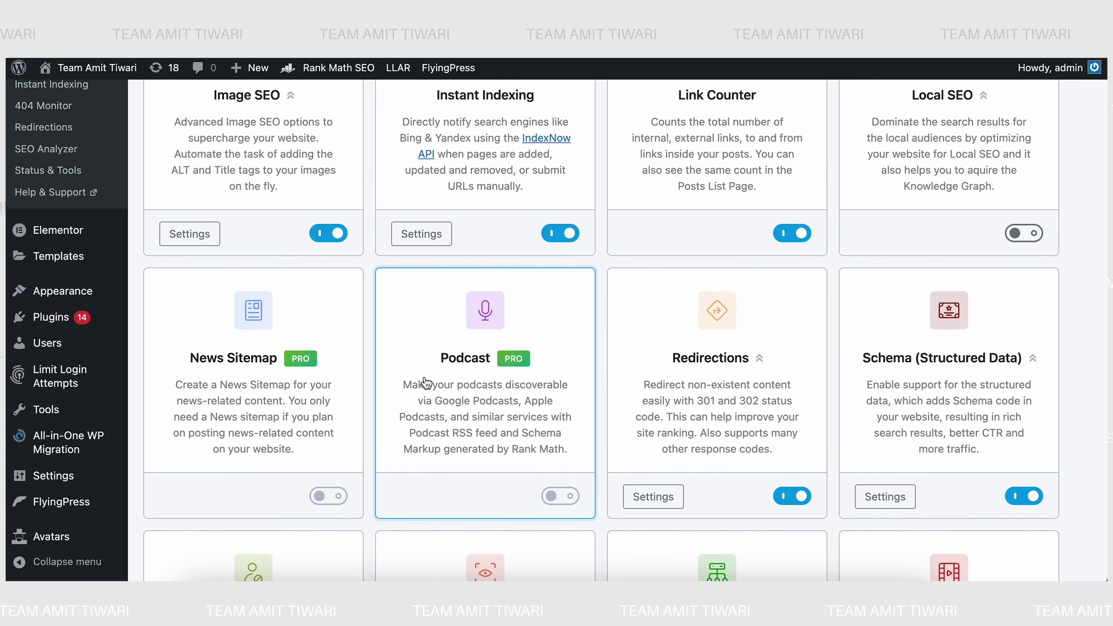
{"action": "scroll", "coordinate": [425, 383], "scroll_direction": "down", "scroll_amount": 5}
{"action": "scroll", "coordinate": [425, 383], "scroll_direction": "down", "scroll_amount": 7}
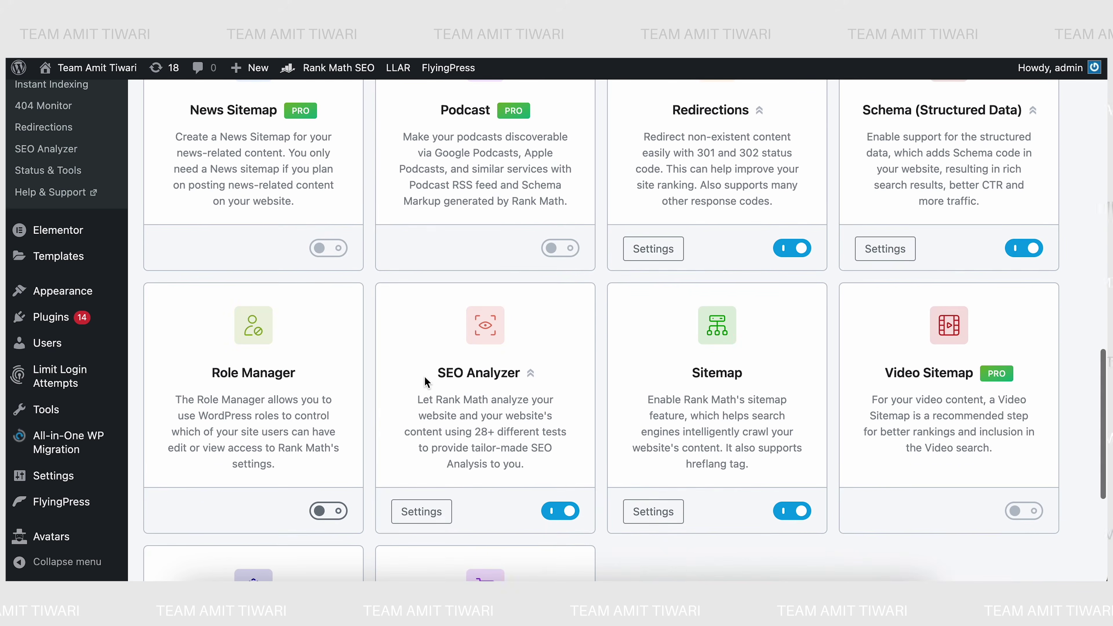
{"action": "scroll", "coordinate": [424, 376], "scroll_direction": "down", "scroll_amount": 3}
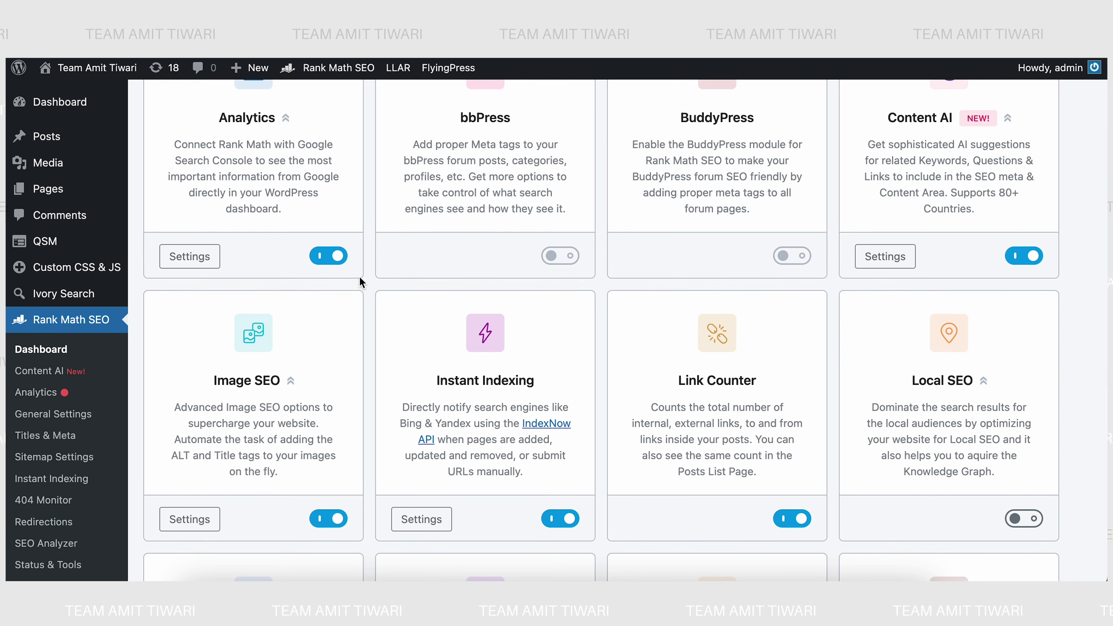
- Review the second site's Image SEO settings on the Images tab
{"action": "left_click", "coordinate": [172, 520]}
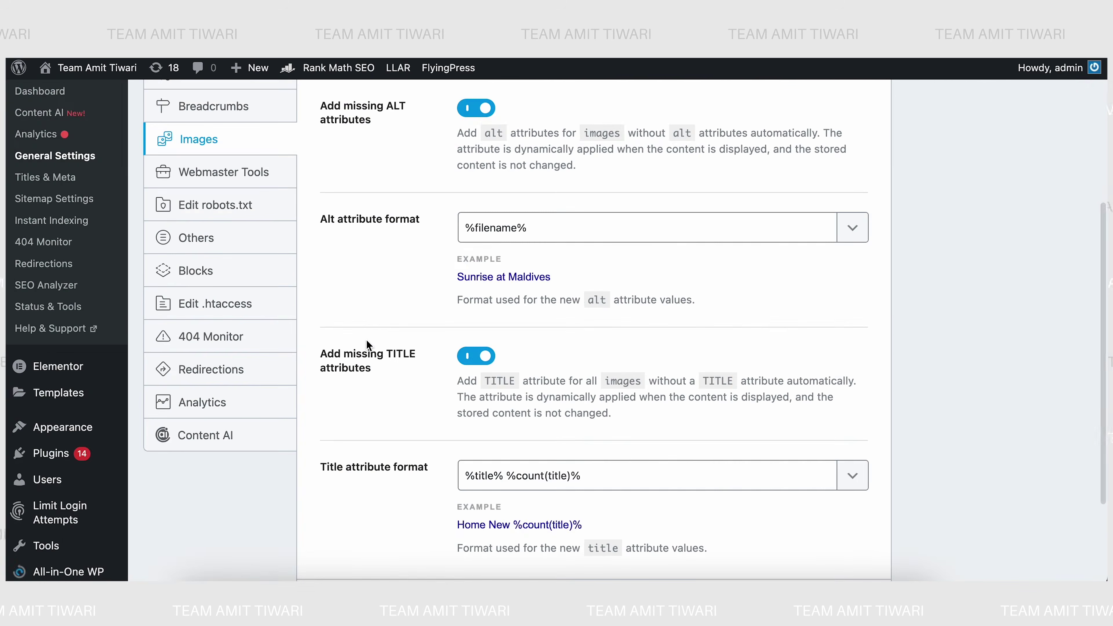
{"action": "scroll", "coordinate": [366, 340], "scroll_direction": "up", "scroll_amount": 5}
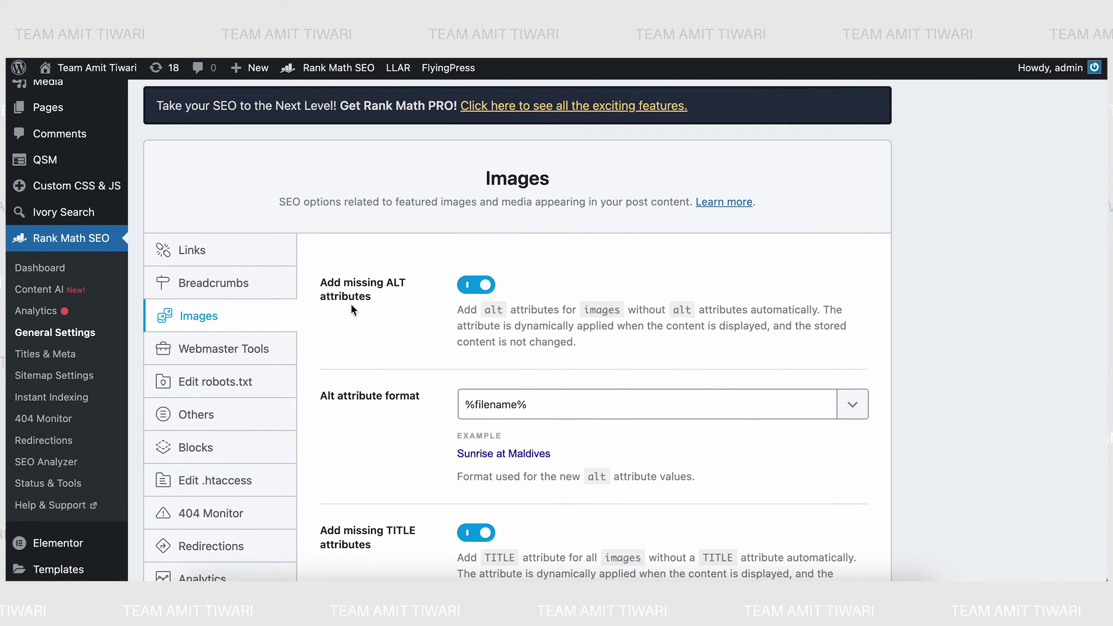
{"action": "scroll", "coordinate": [346, 325], "scroll_direction": "down", "scroll_amount": 1}
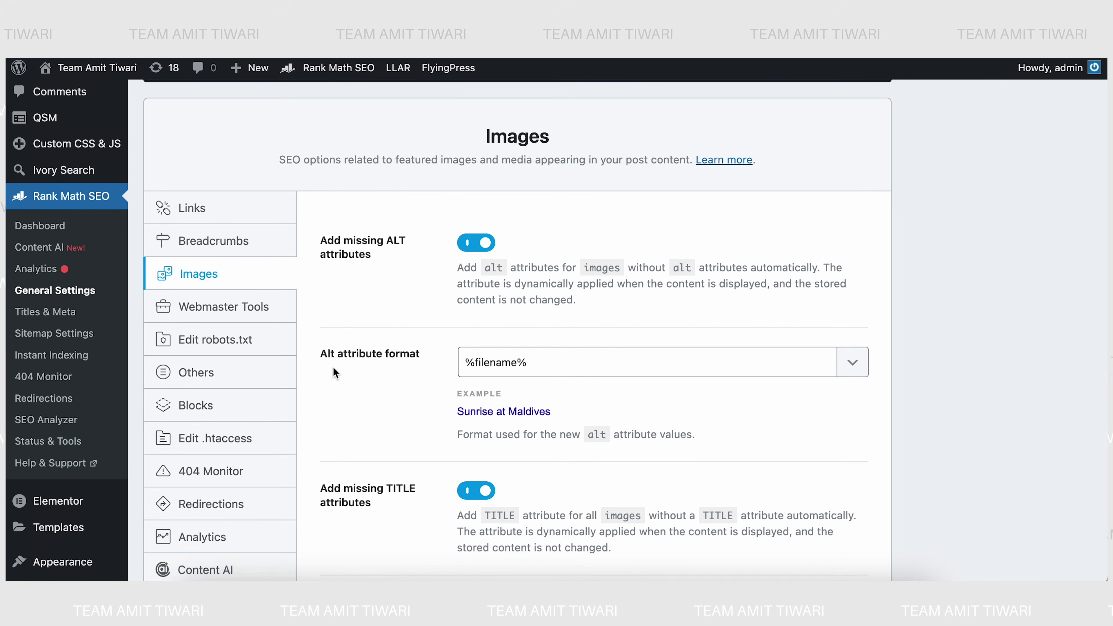
{"action": "scroll", "coordinate": [333, 359], "scroll_direction": "down", "scroll_amount": 3}
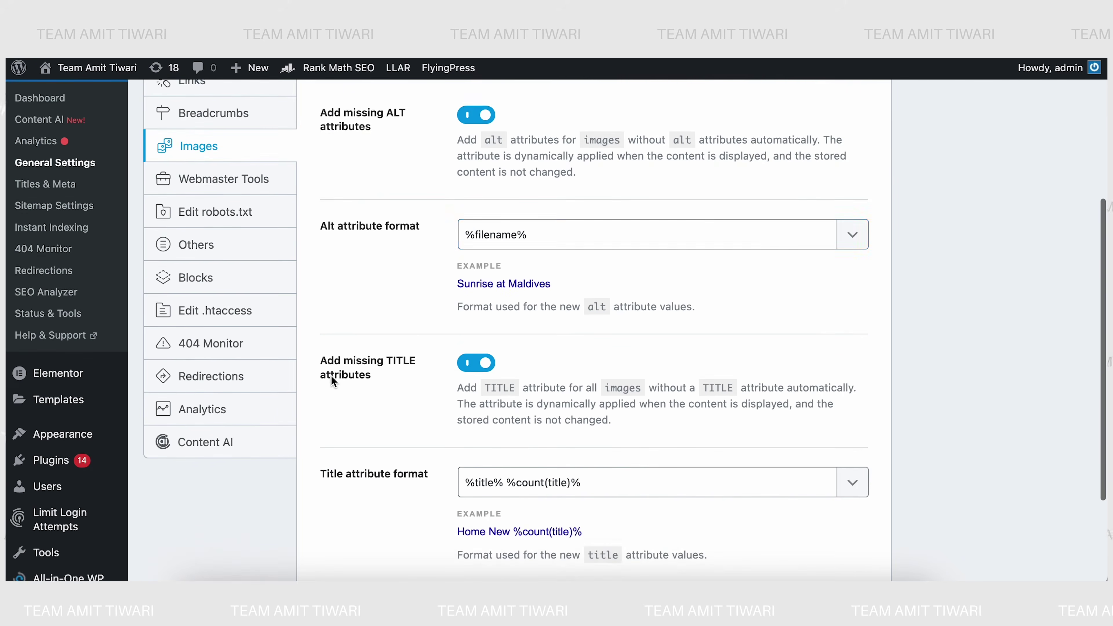
{"action": "scroll", "coordinate": [333, 384], "scroll_direction": "down", "scroll_amount": 3}
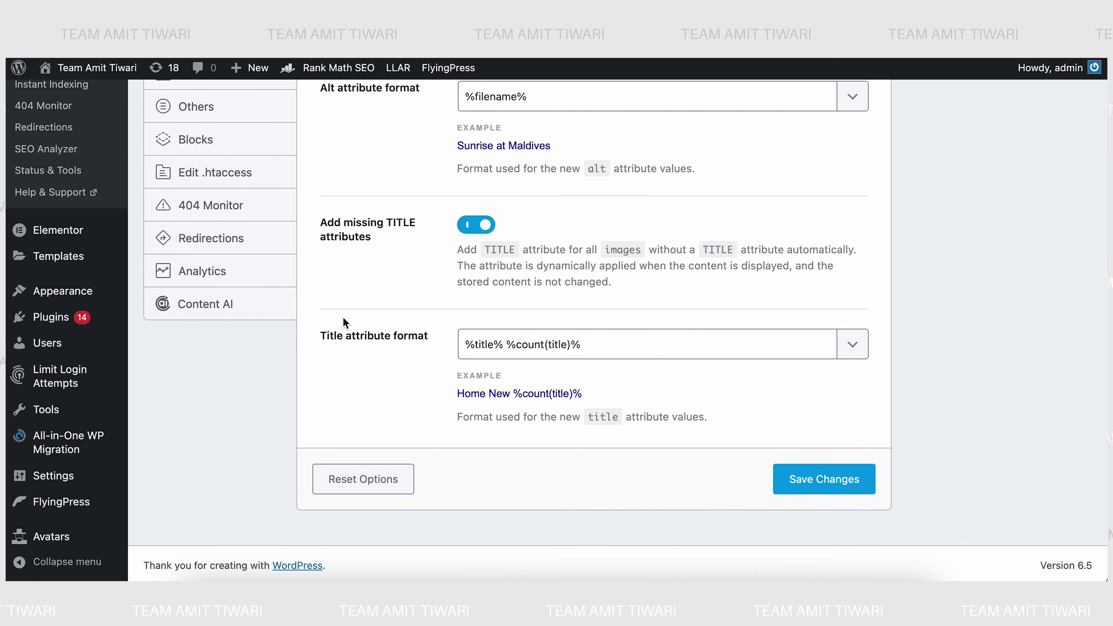
- Switch to the T-shirt store site's Rank Math modules dashboard
{"action": "left_click", "coordinate": [453, 53]}
{"action": "left_click", "coordinate": [444, 206]}
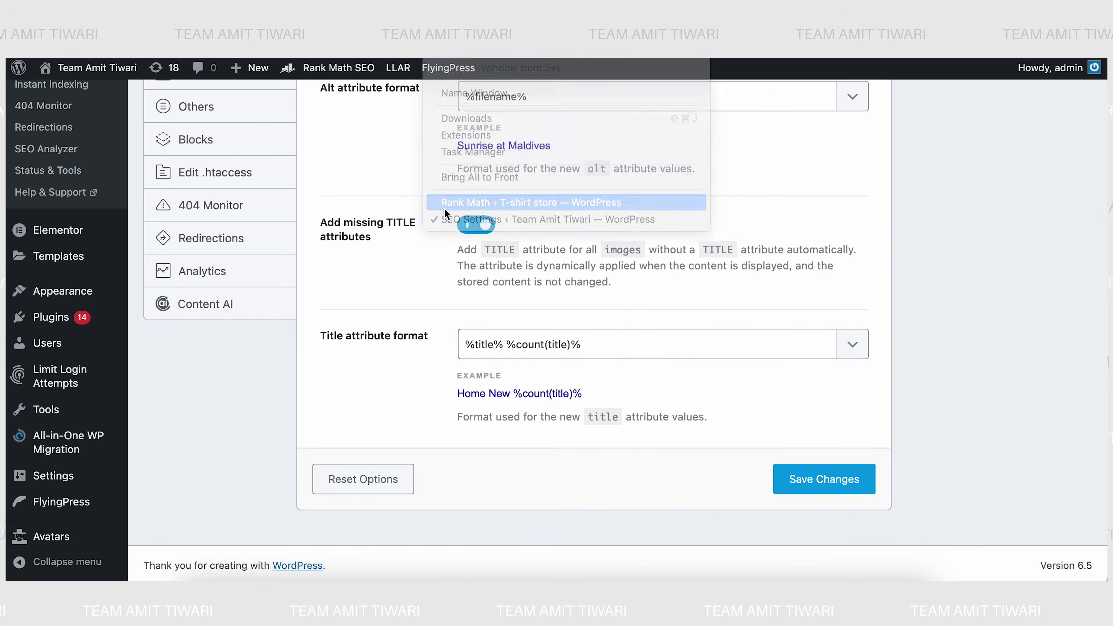
{"action": "scroll", "coordinate": [340, 407], "scroll_direction": "down", "scroll_amount": 10}
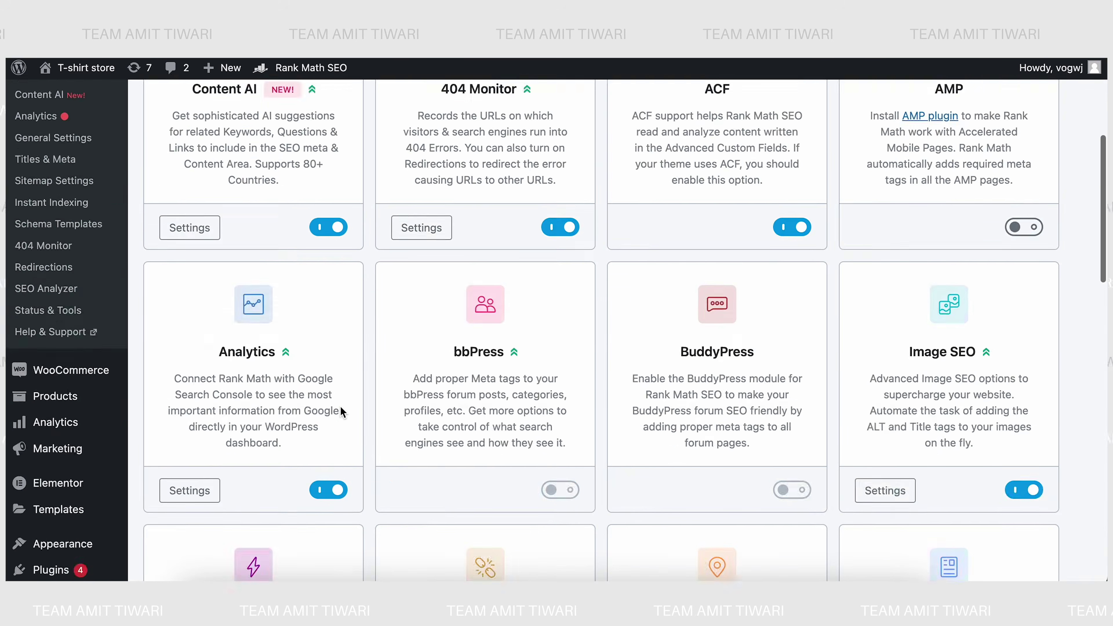
- Review the T-shirt store's Image SEO caption, description and casing options
{"action": "scroll", "coordinate": [340, 405], "scroll_direction": "down", "scroll_amount": 5}
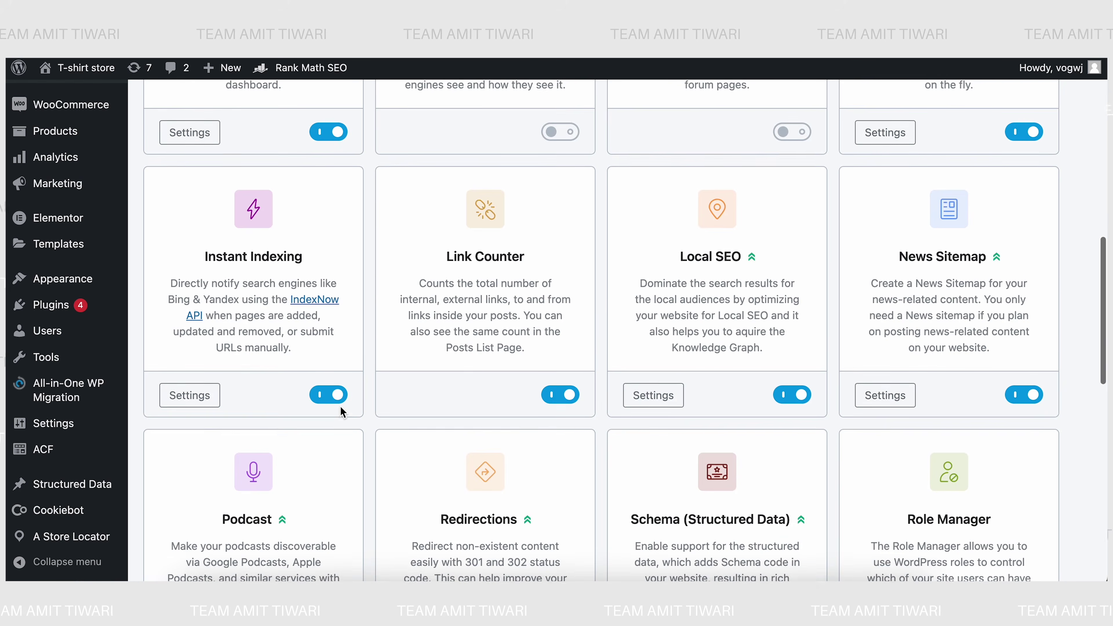
{"action": "scroll", "coordinate": [355, 381], "scroll_direction": "up", "scroll_amount": 7}
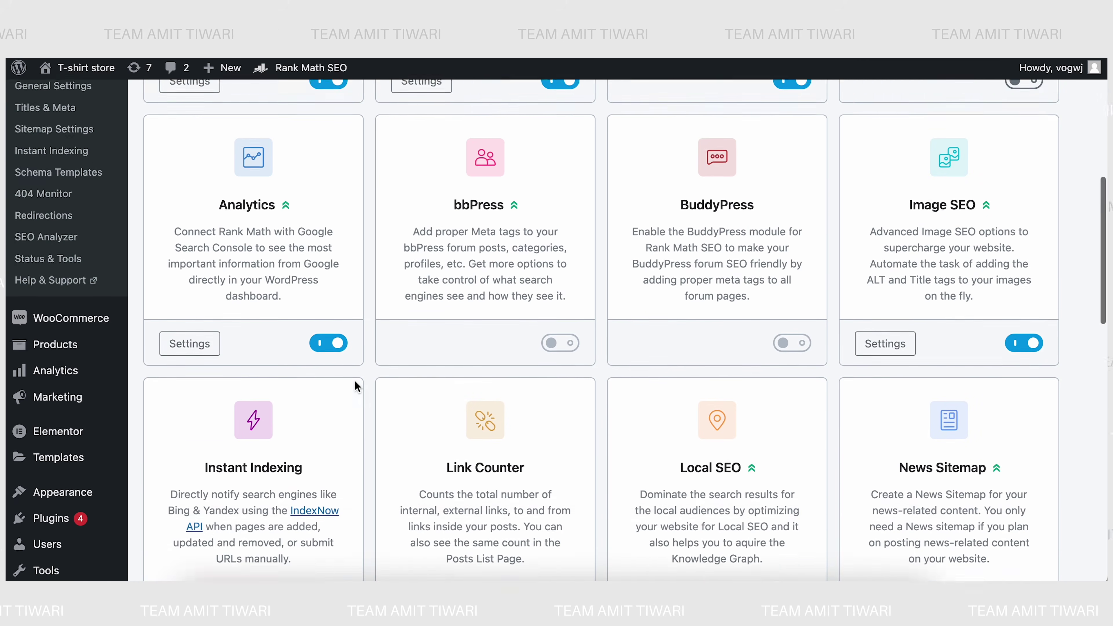
{"action": "left_click", "coordinate": [888, 407]}
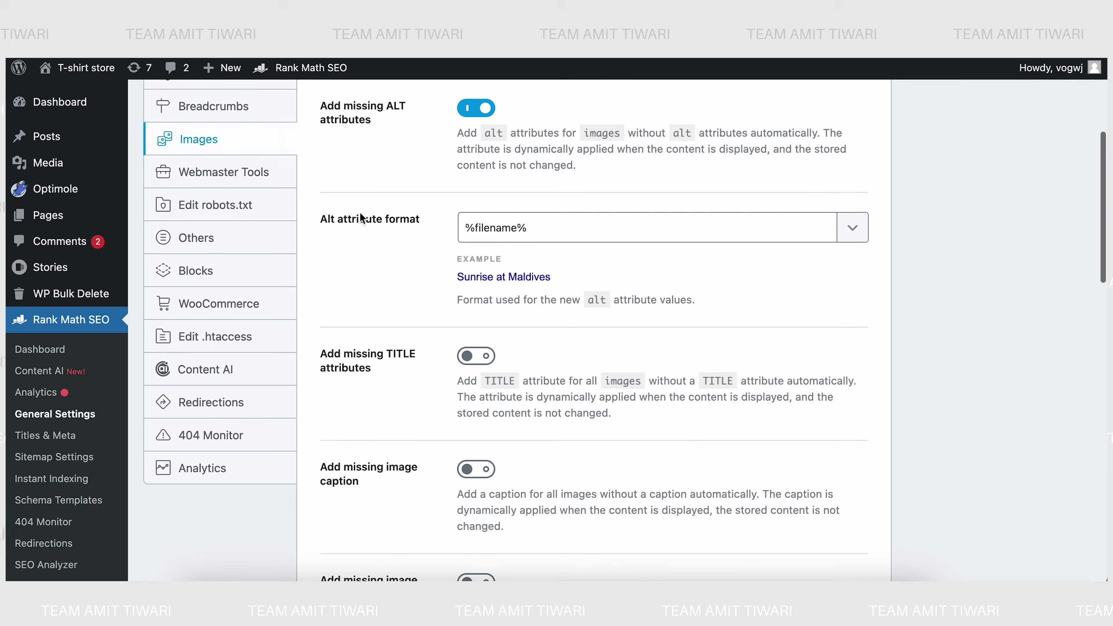
{"action": "scroll", "coordinate": [352, 356], "scroll_direction": "down", "scroll_amount": 10}
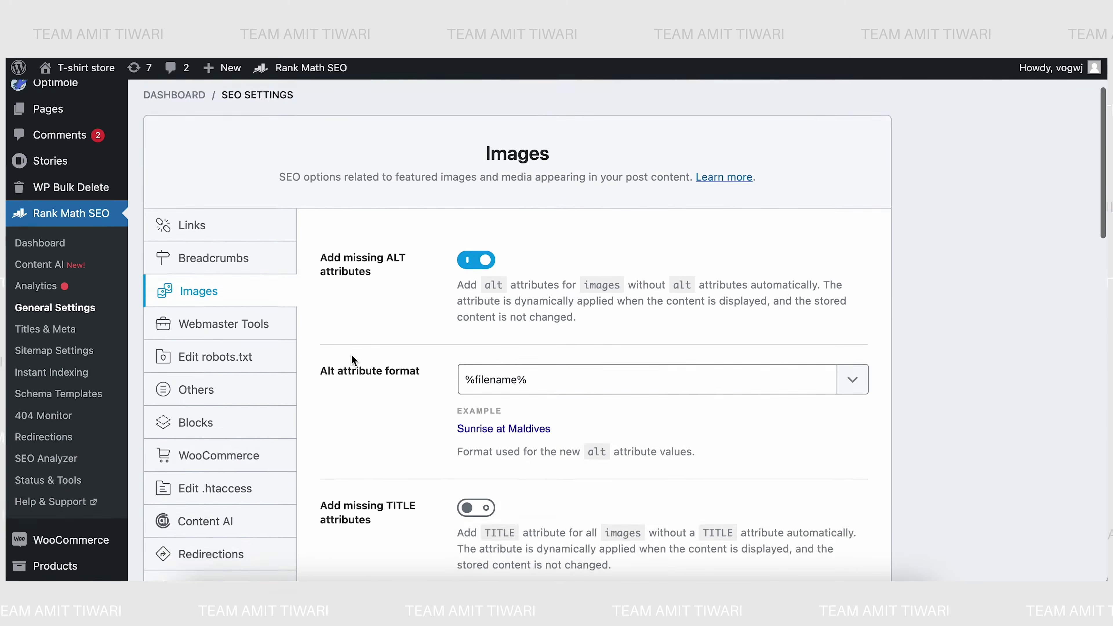
{"action": "scroll", "coordinate": [351, 356], "scroll_direction": "down", "scroll_amount": 14}
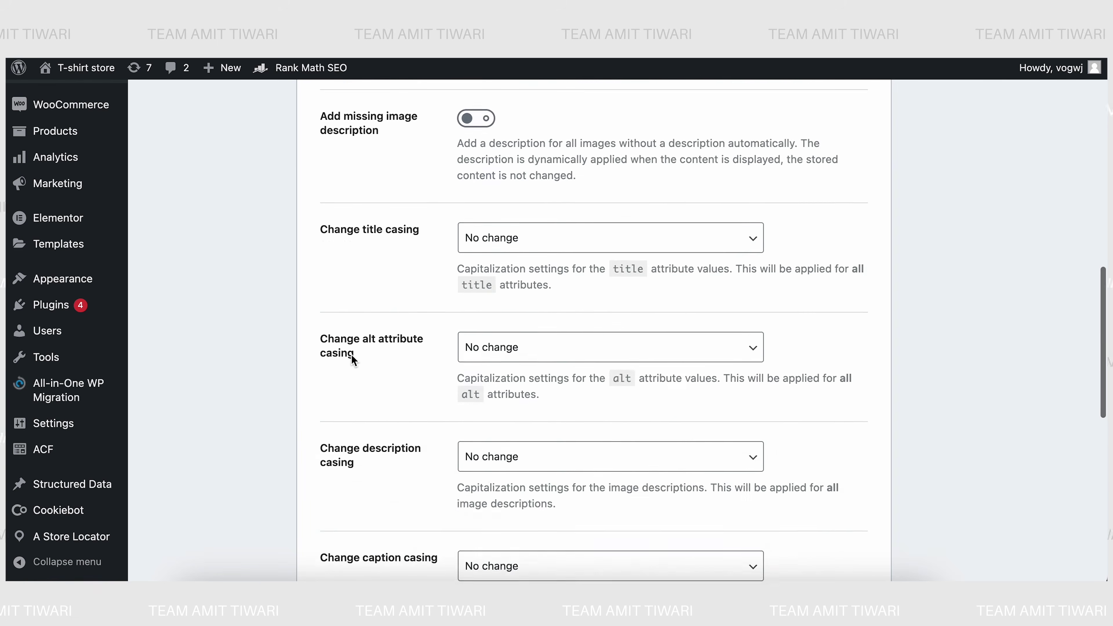
{"action": "scroll", "coordinate": [351, 355], "scroll_direction": "down", "scroll_amount": 2}
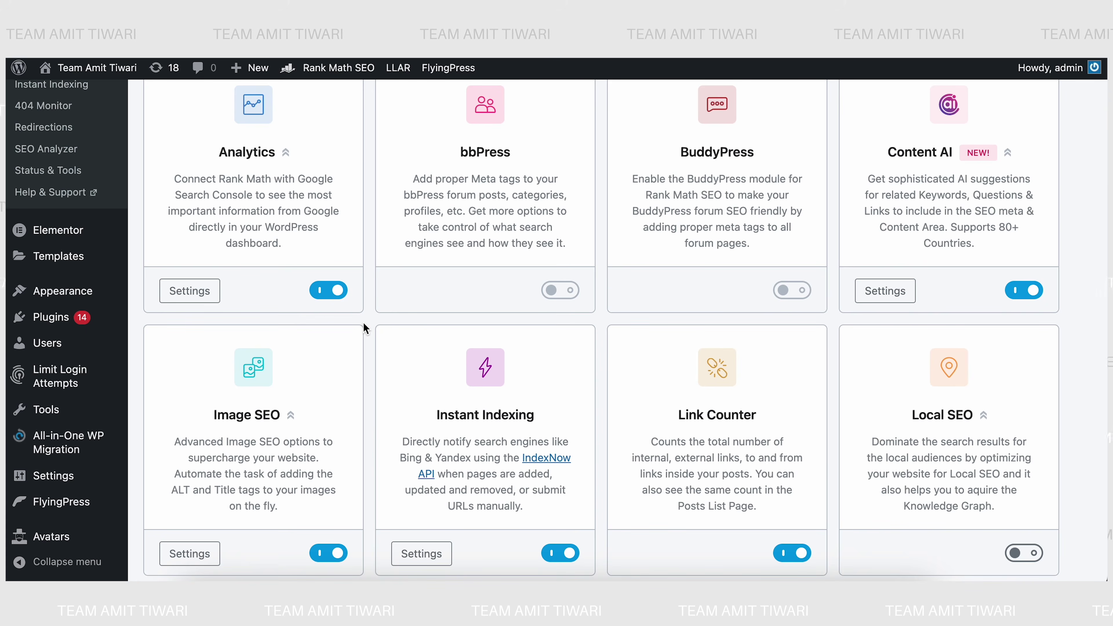
- Bring up the T-shirt store's News Sitemap settings, showing an empty Publication Name
{"action": "scroll", "coordinate": [366, 328], "scroll_direction": "down", "scroll_amount": 10}
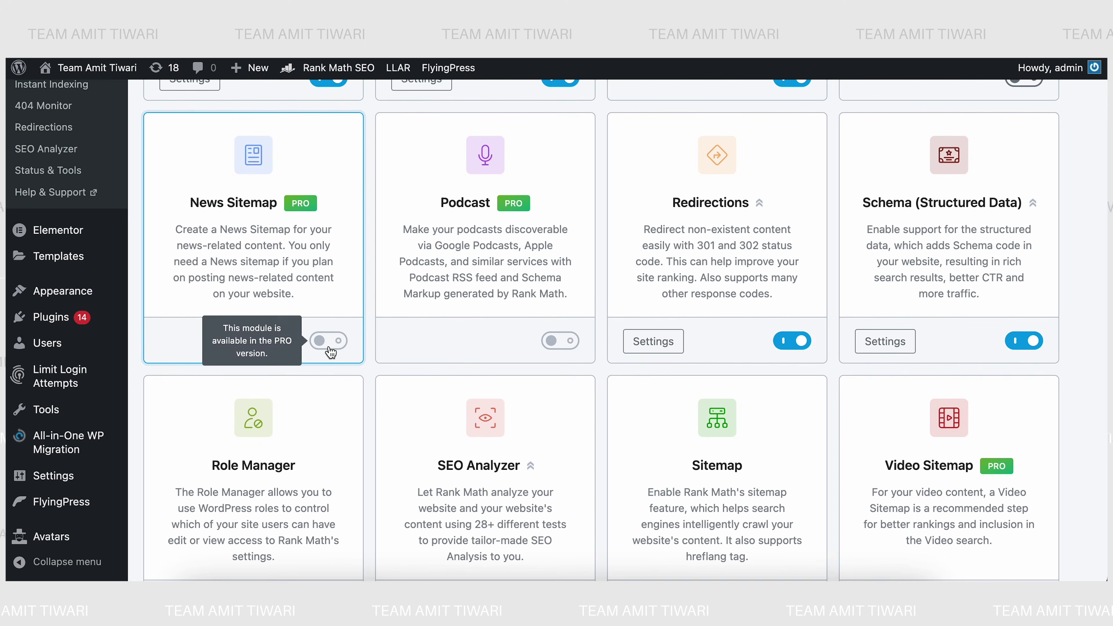
{"action": "left_click", "coordinate": [438, 59]}
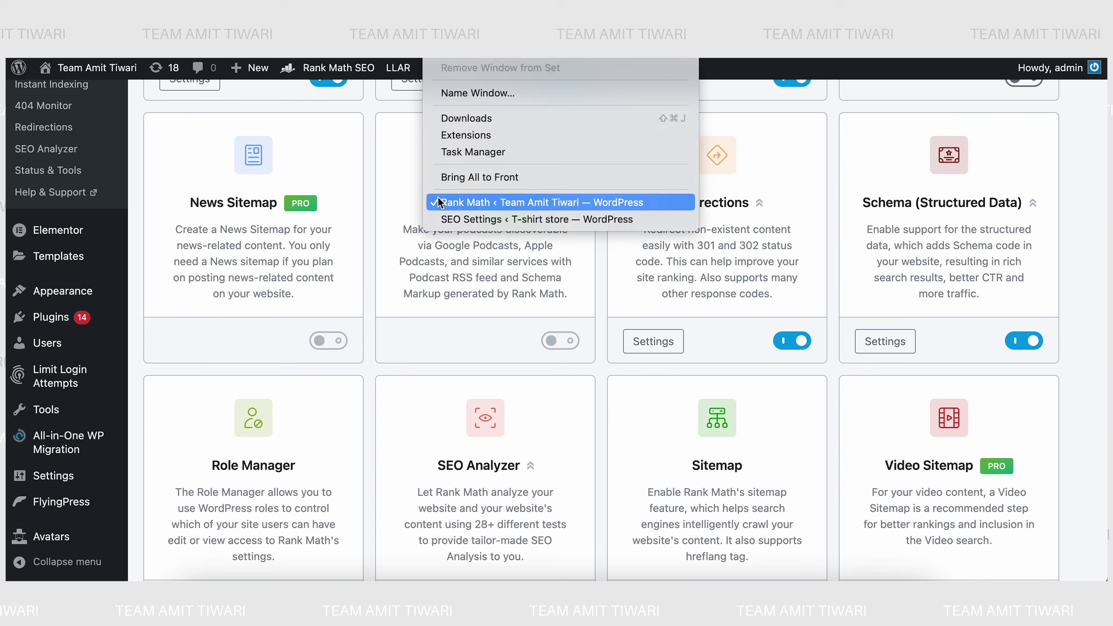
{"action": "left_click", "coordinate": [444, 220]}
{"action": "scroll", "coordinate": [324, 372], "scroll_direction": "up", "scroll_amount": 5}
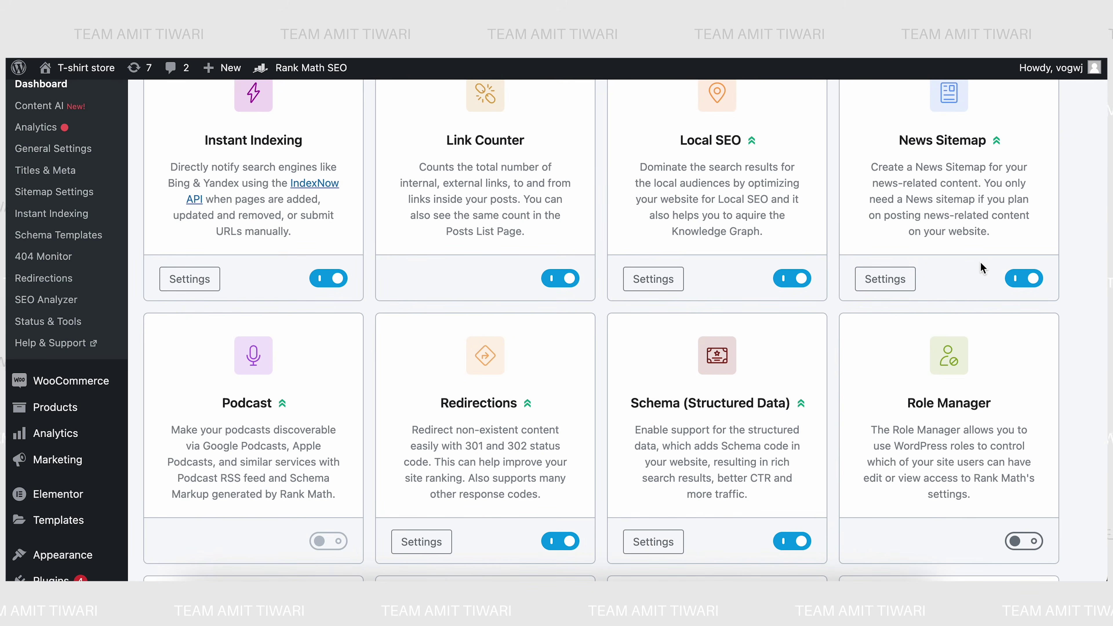
{"action": "left_click", "coordinate": [881, 284]}
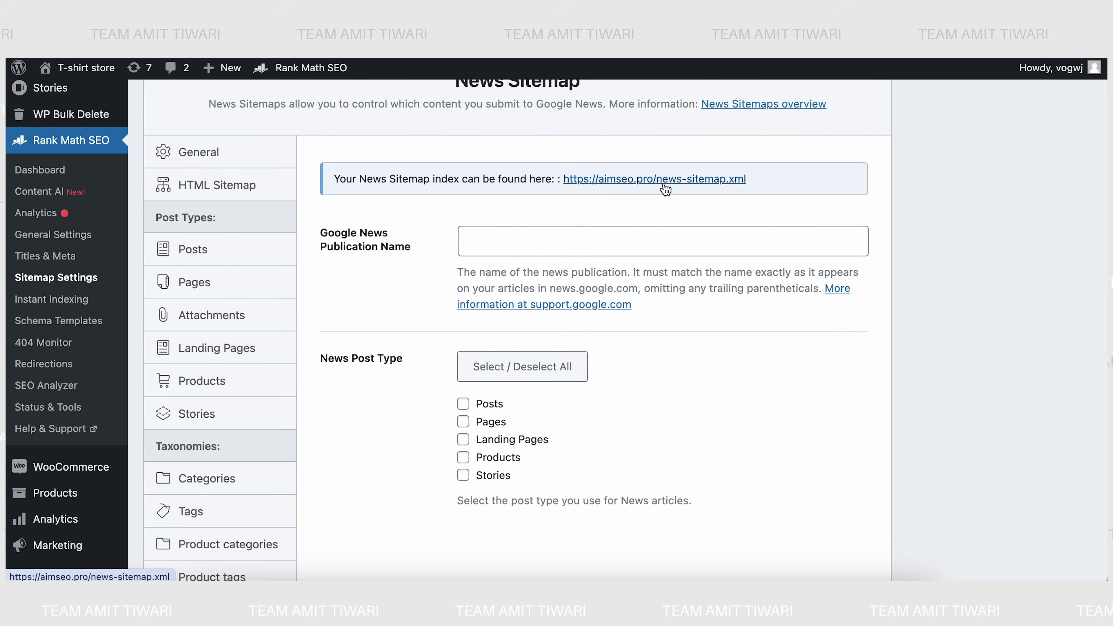
- Set the Google News Publication Name to 'AIM SEO' and include Posts and Pages
{"action": "left_click", "coordinate": [477, 237]}
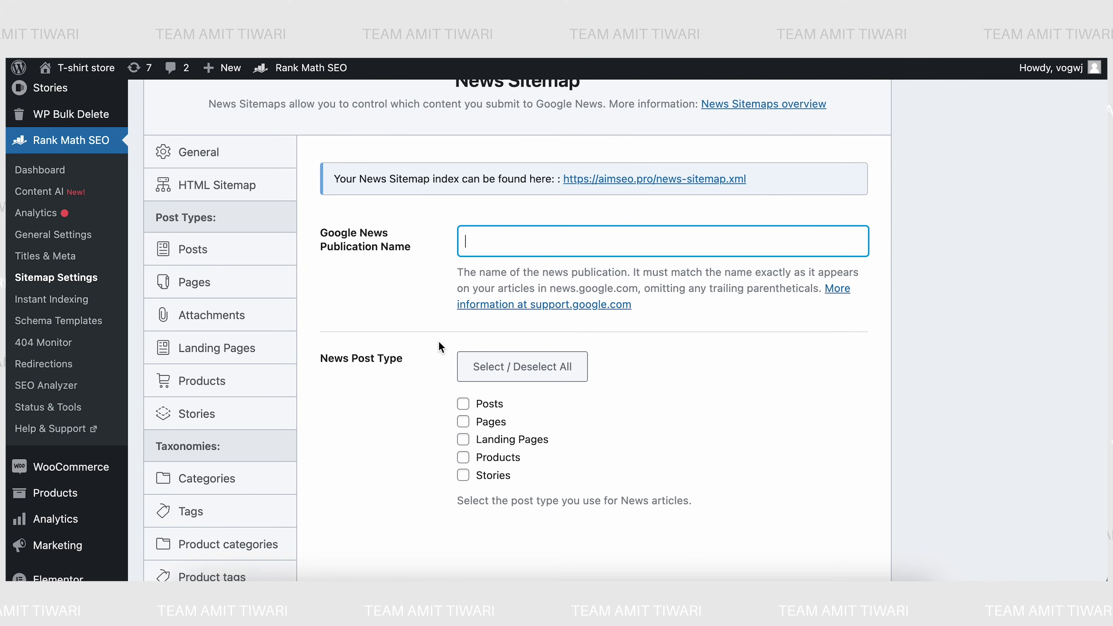
{"action": "type", "text": "AIM SEO"}
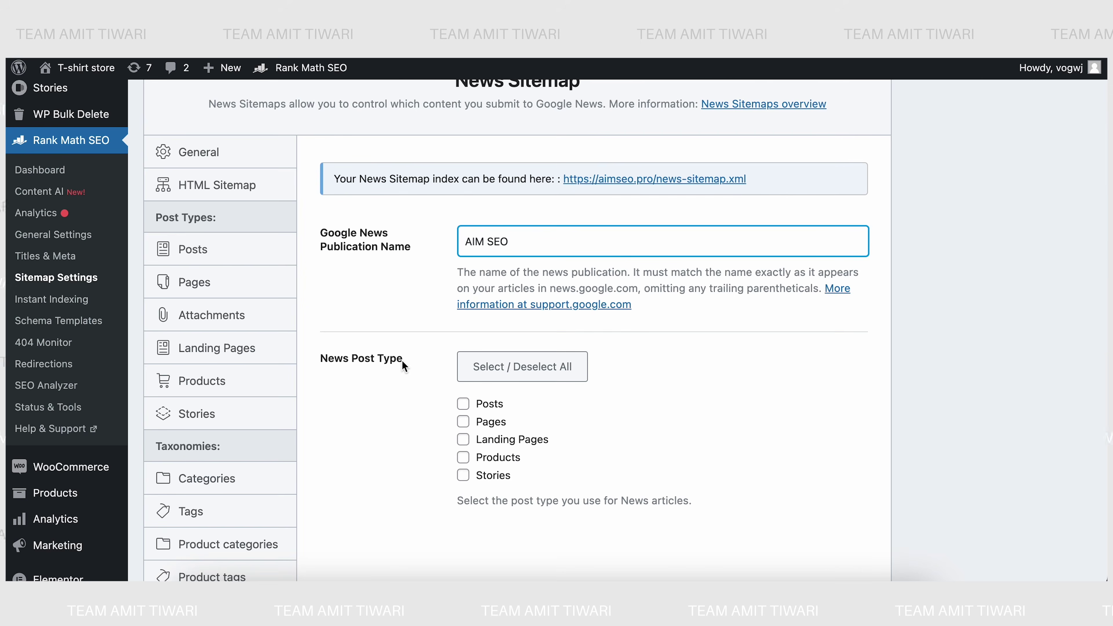
{"action": "left_click", "coordinate": [463, 403]}
{"action": "left_click", "coordinate": [463, 422]}
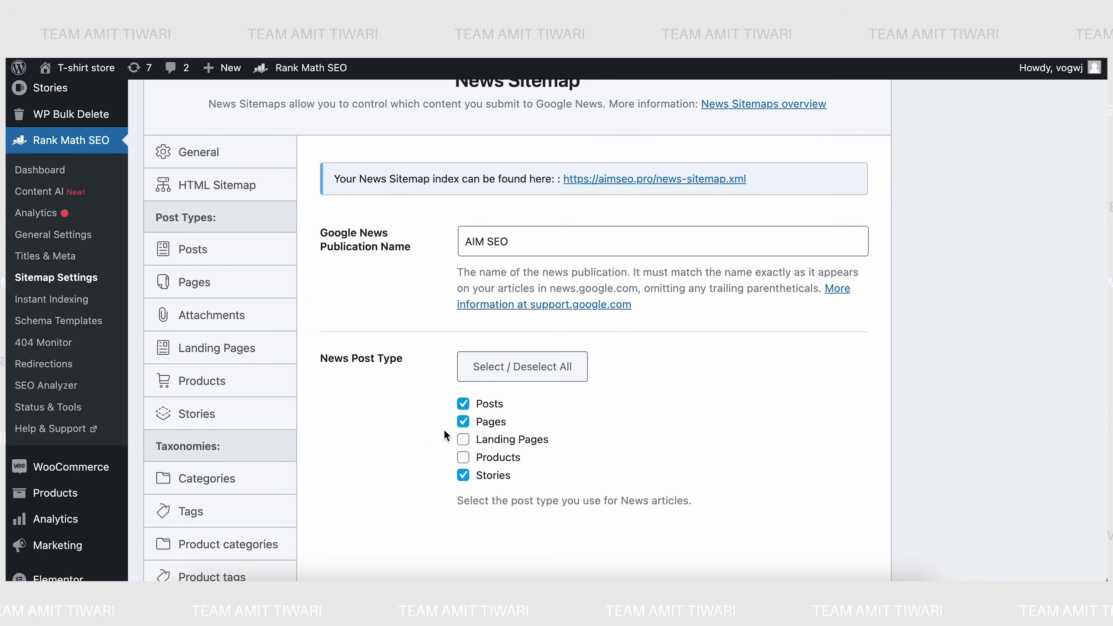
- Save the News Sitemap settings and switch to the other site's Rank Math window
{"action": "scroll", "coordinate": [417, 480], "scroll_direction": "down", "scroll_amount": 8}
{"action": "scroll", "coordinate": [844, 377], "scroll_direction": "up", "scroll_amount": 2}
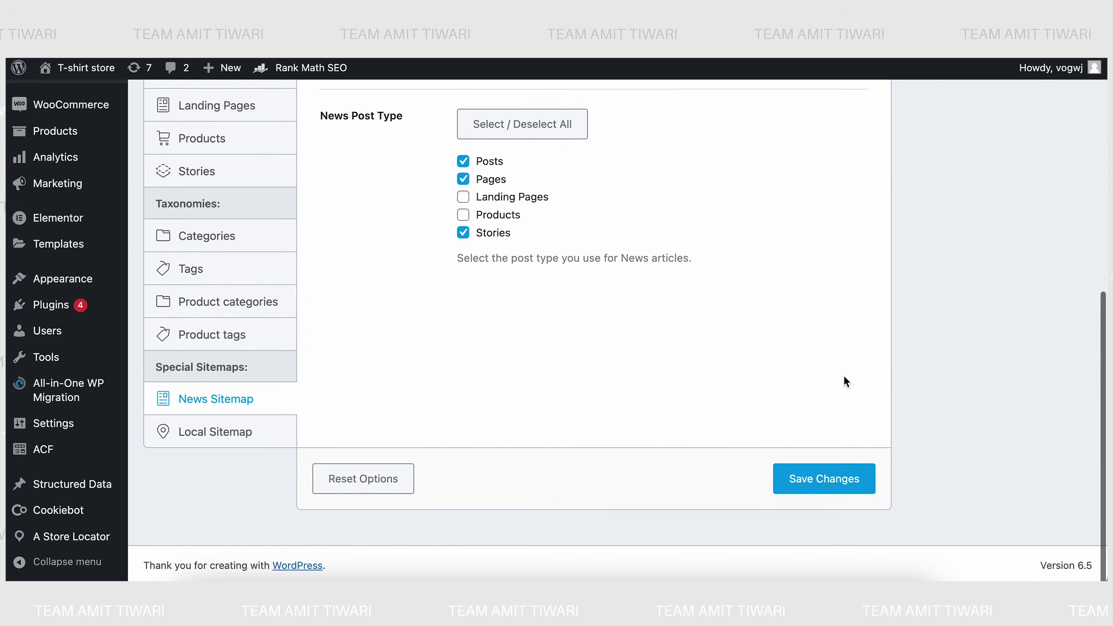
{"action": "left_click", "coordinate": [846, 482]}
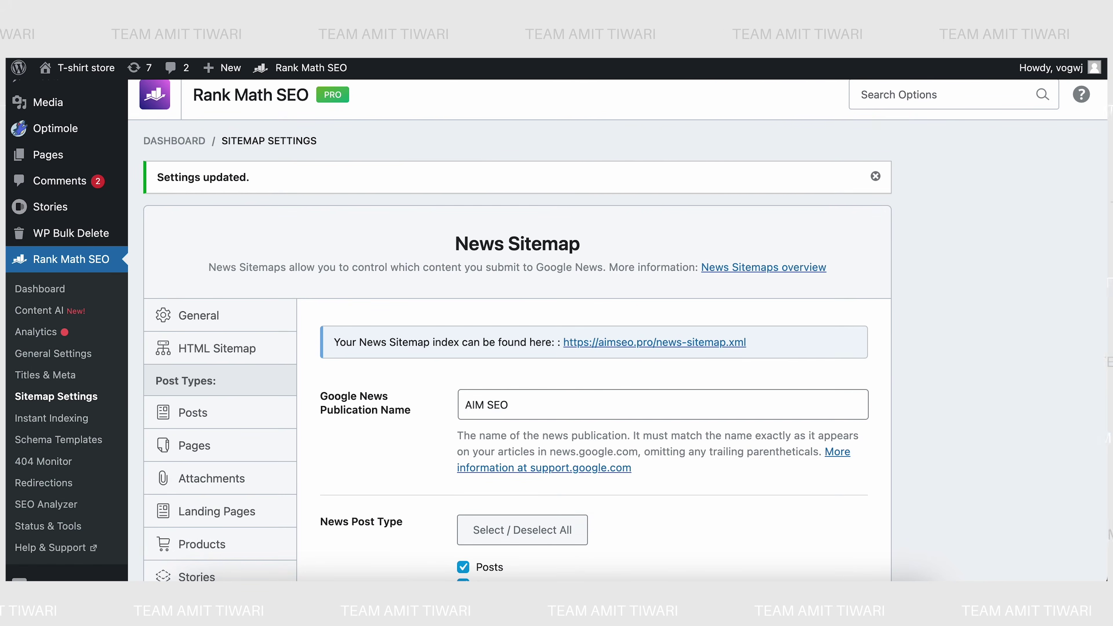
{"action": "left_click", "coordinate": [438, 58]}
{"action": "left_click", "coordinate": [448, 205]}
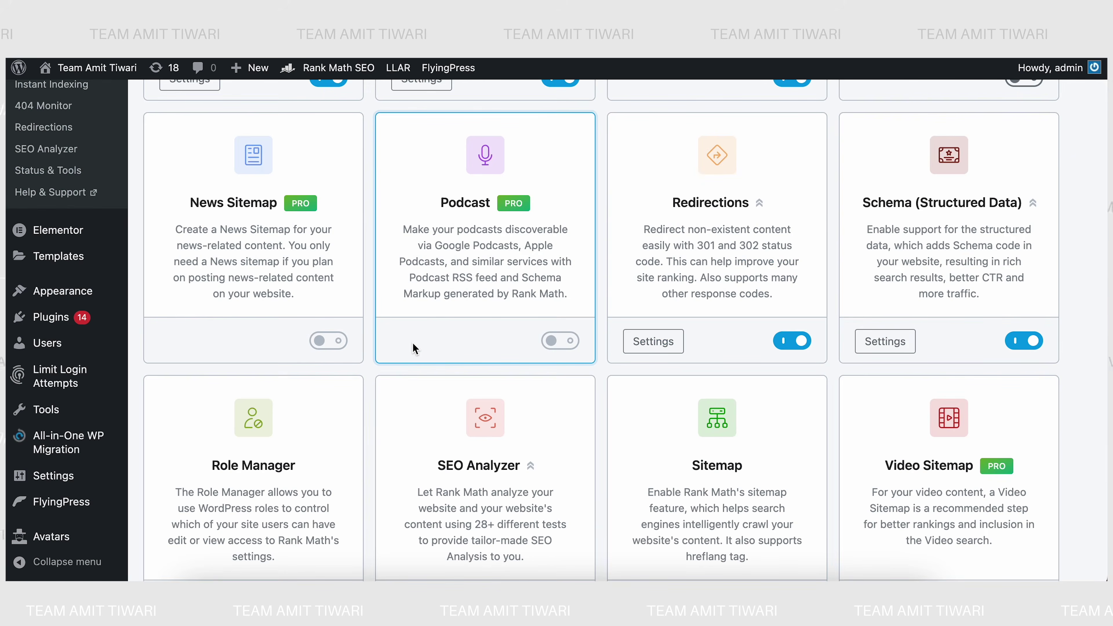
- Back in the T-shirt store window, enable the Video Sitemap module and open its settings
{"action": "scroll", "coordinate": [413, 345], "scroll_direction": "down", "scroll_amount": 2}
{"action": "left_click", "coordinate": [439, 58]}
{"action": "left_click", "coordinate": [546, 219]}
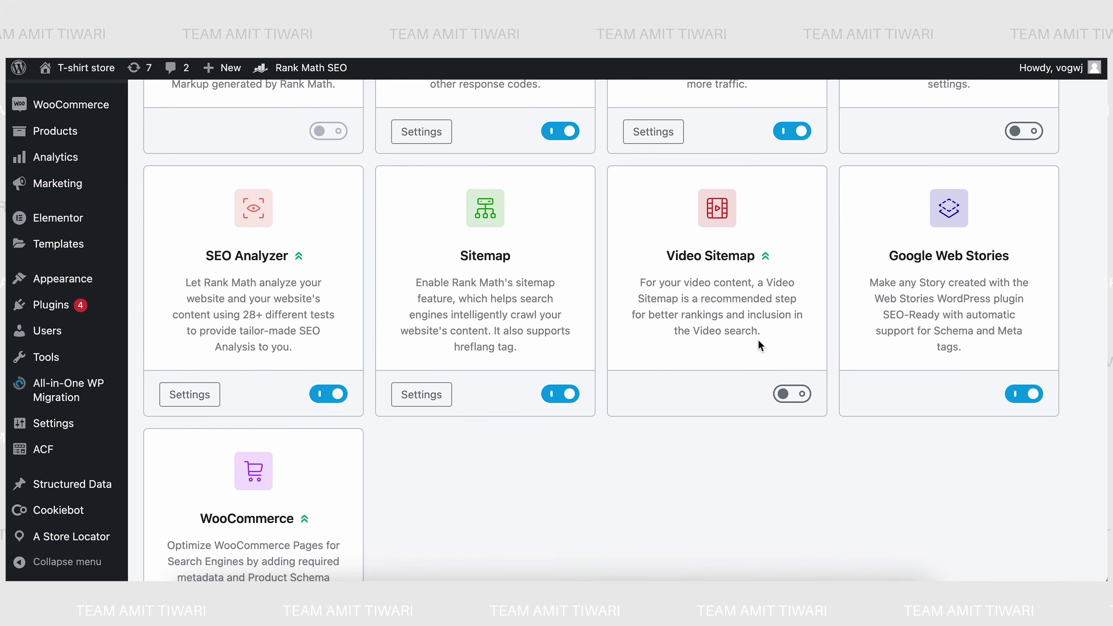
{"action": "left_click", "coordinate": [792, 394]}
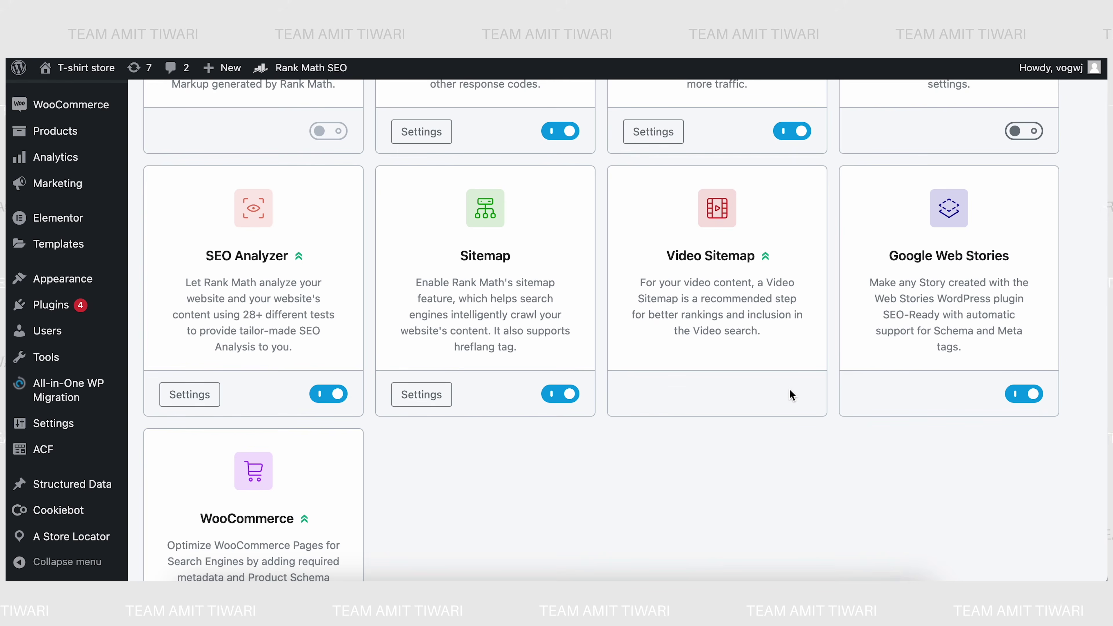
{"action": "left_click", "coordinate": [647, 397]}
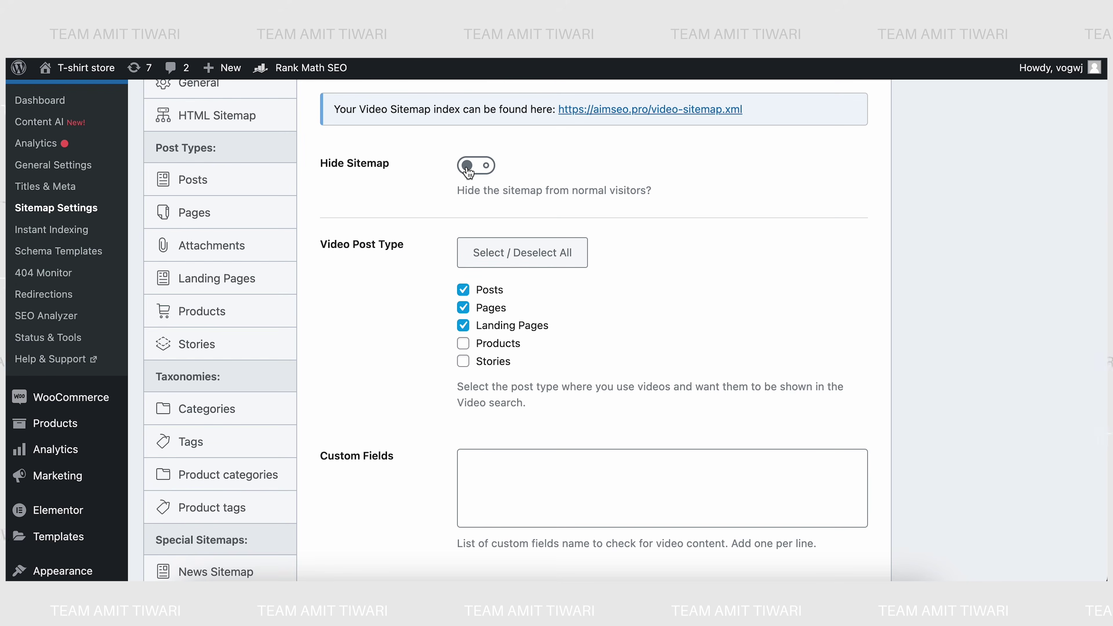
- Hide the video sitemap from visitors, limit it to Pages and Stories, and save
{"action": "left_click", "coordinate": [468, 173]}
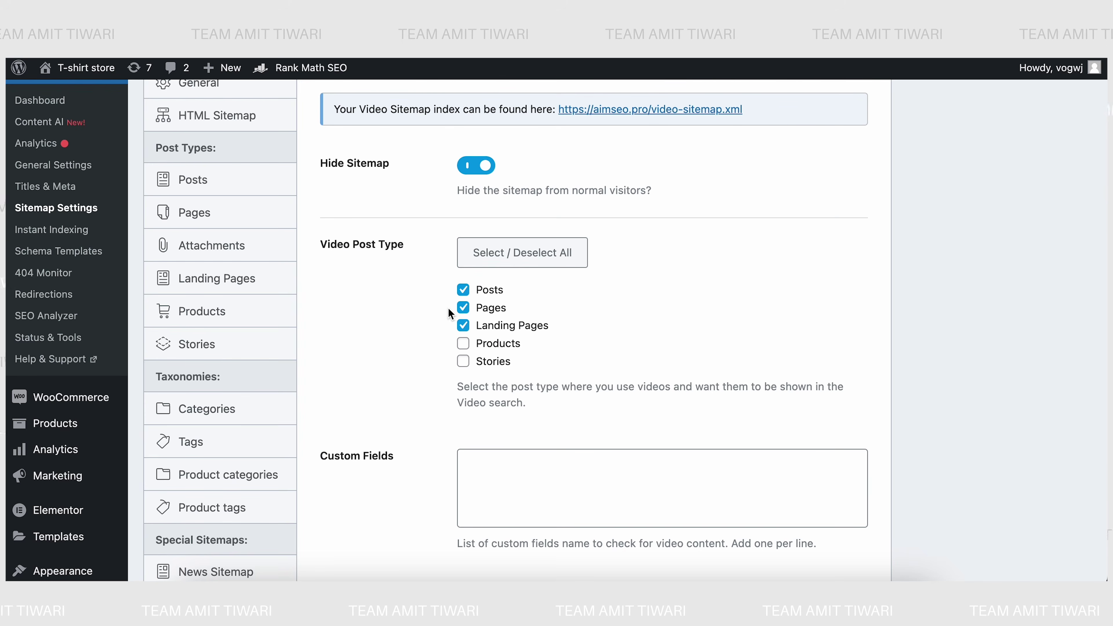
{"action": "left_click", "coordinate": [464, 291]}
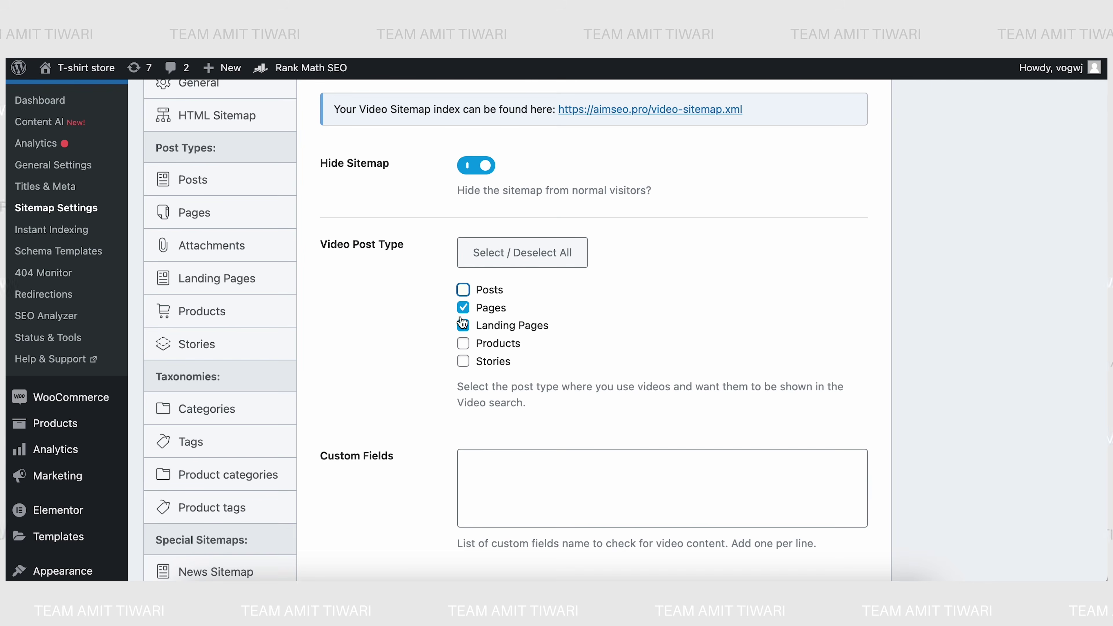
{"action": "left_click", "coordinate": [468, 329]}
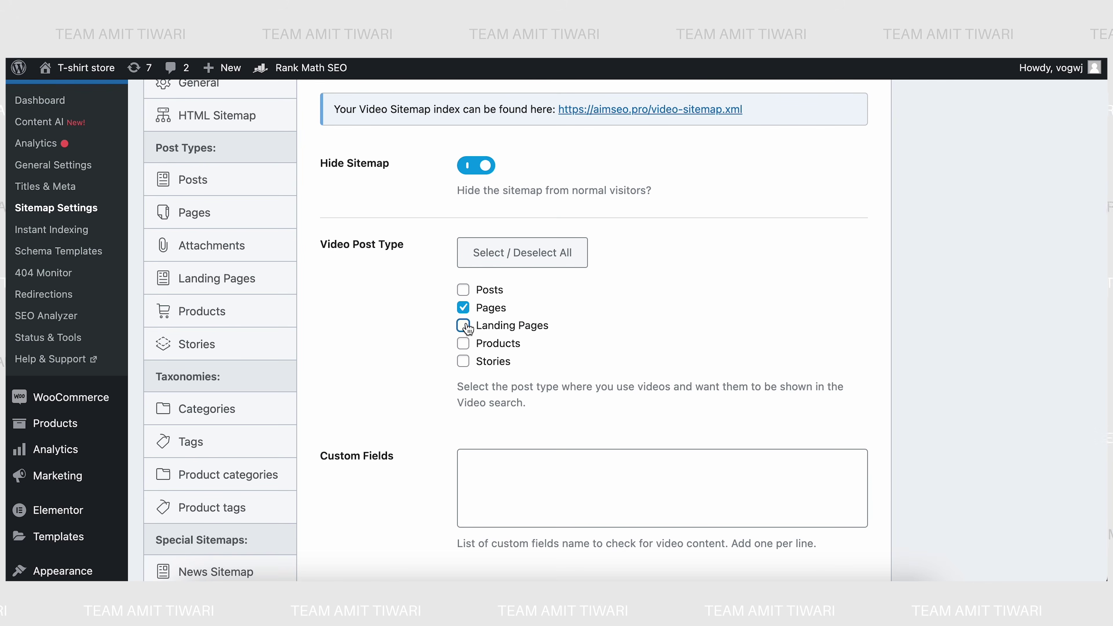
{"action": "left_click", "coordinate": [466, 363]}
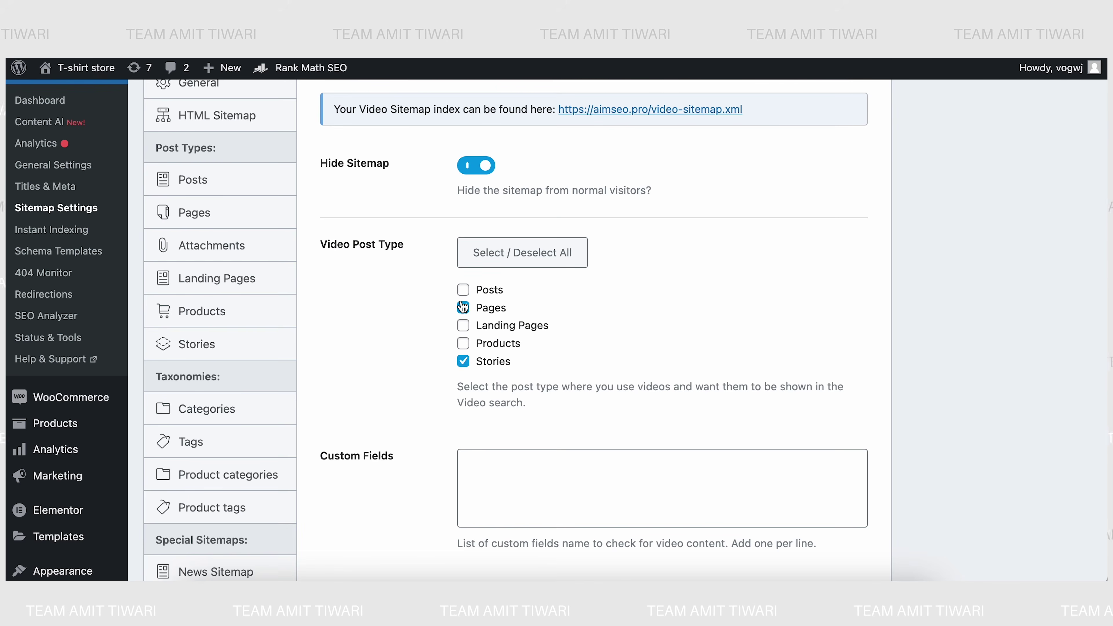
{"action": "scroll", "coordinate": [438, 376], "scroll_direction": "down", "scroll_amount": 5}
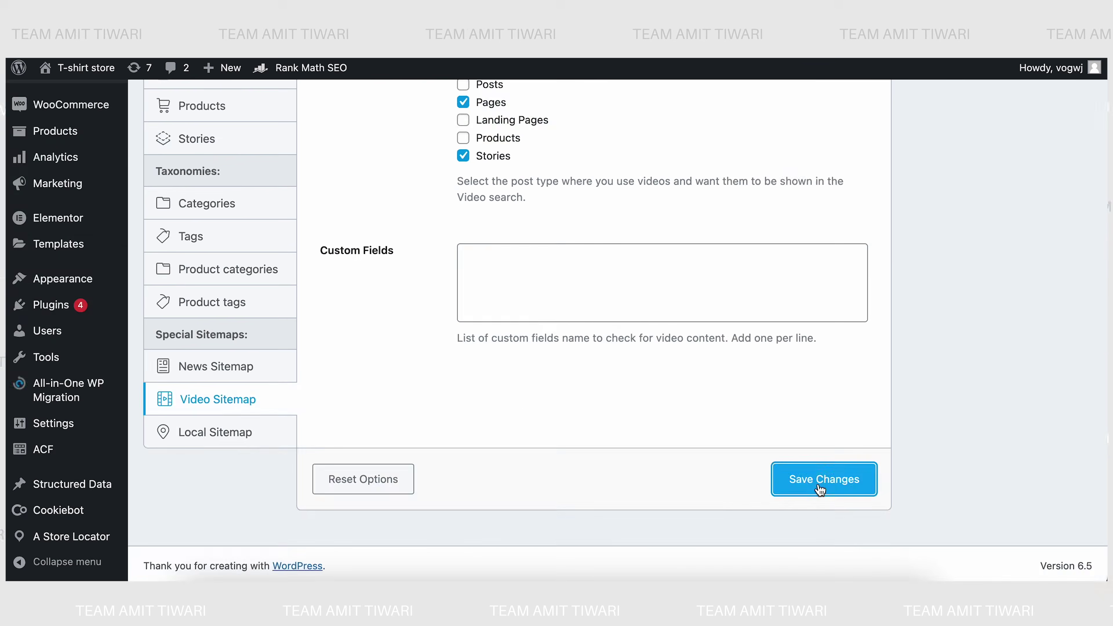
{"action": "left_click", "coordinate": [821, 487]}
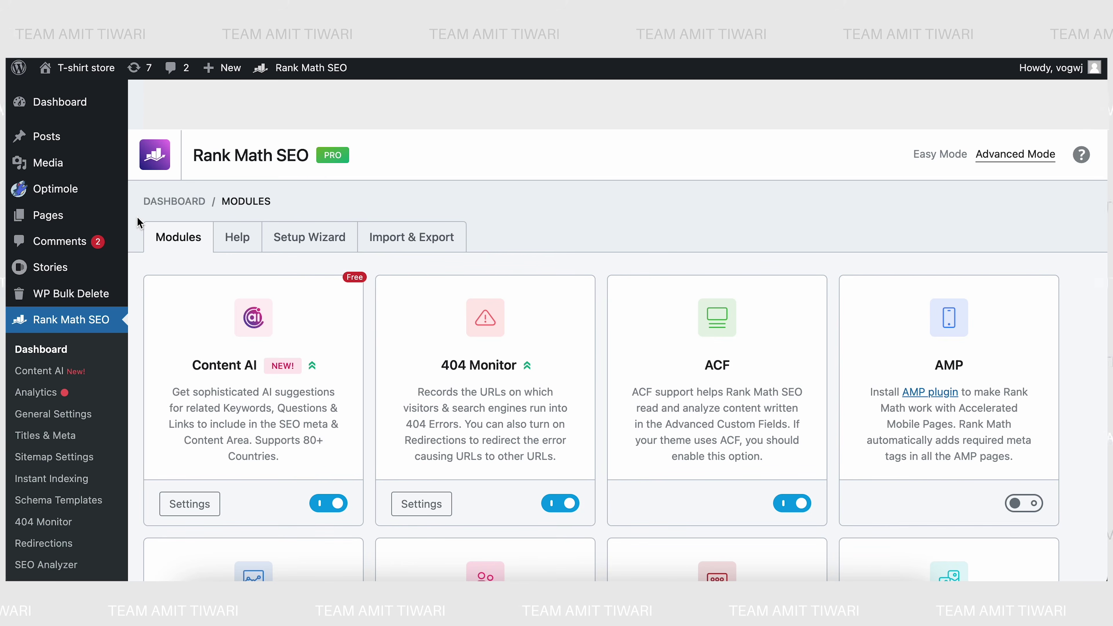
- In Image SEO settings, turn on adding missing TITLE attributes to images
{"action": "scroll", "coordinate": [141, 285], "scroll_direction": "down", "scroll_amount": 3}
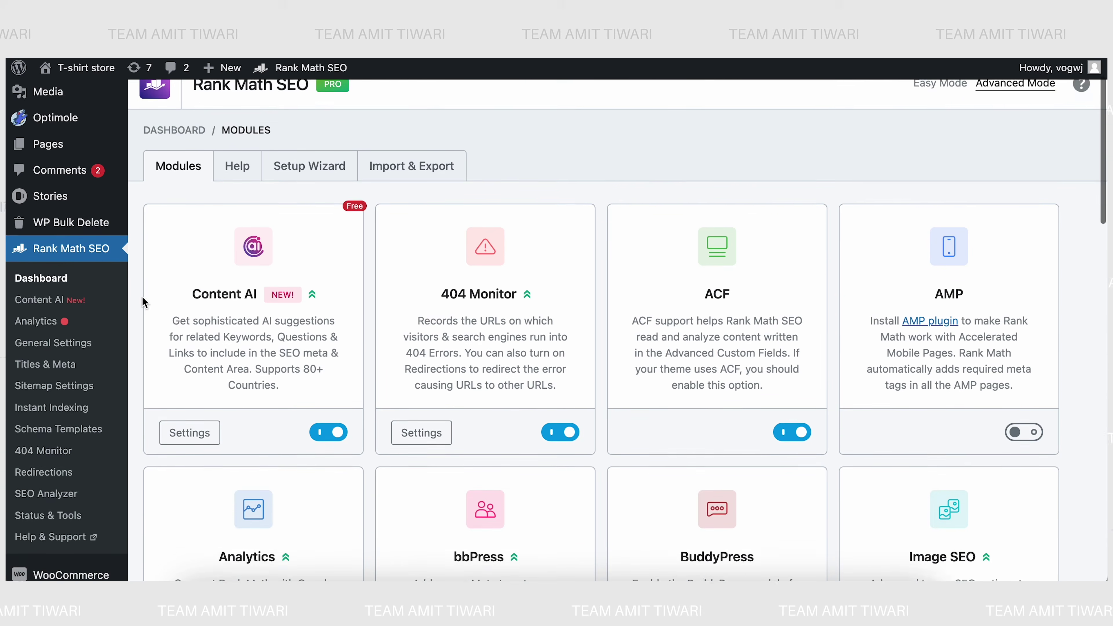
{"action": "scroll", "coordinate": [145, 351], "scroll_direction": "down", "scroll_amount": 4}
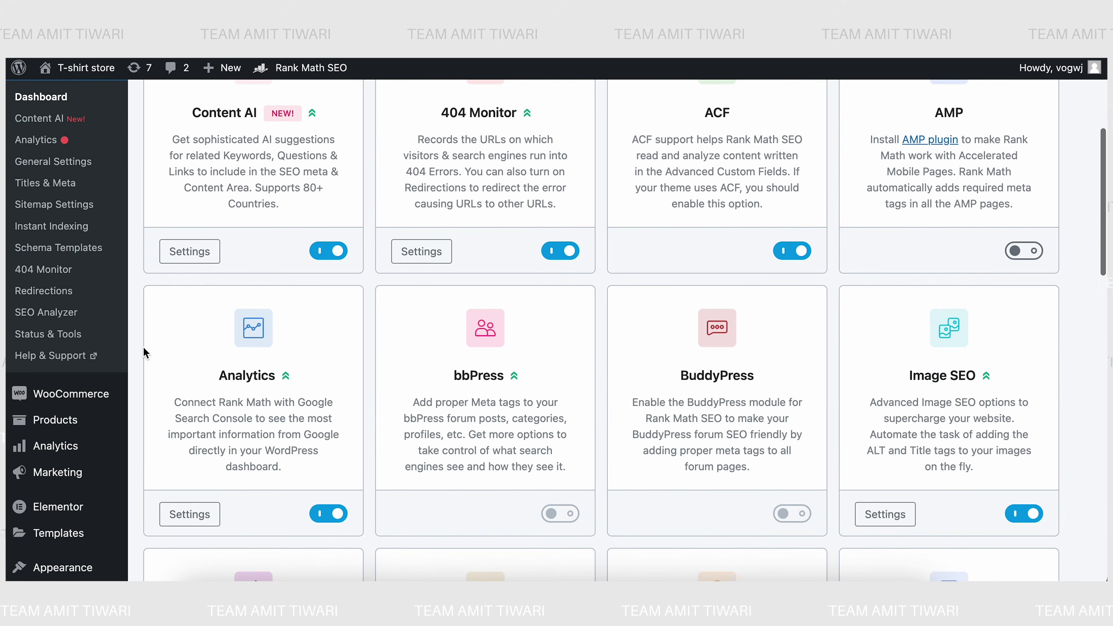
{"action": "left_click", "coordinate": [896, 524]}
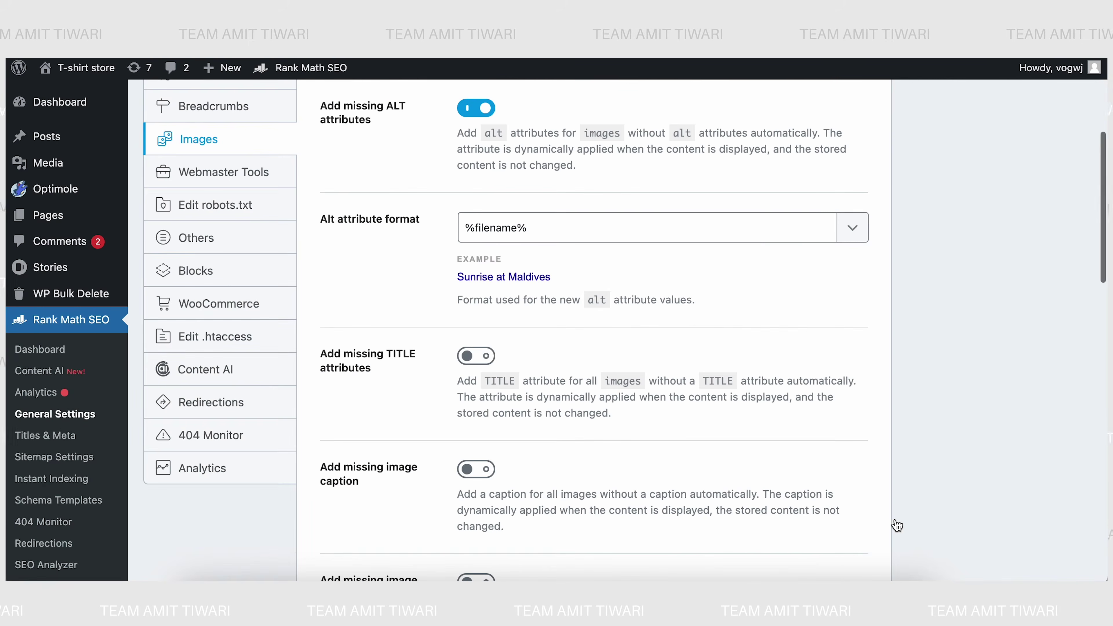
{"action": "scroll", "coordinate": [398, 289], "scroll_direction": "up", "scroll_amount": 2}
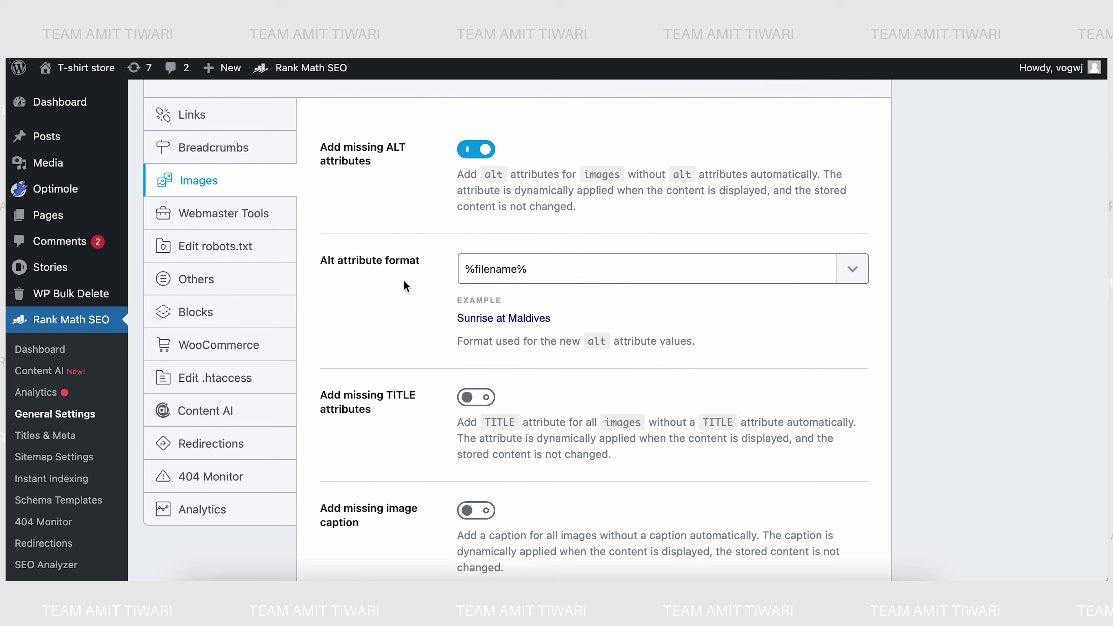
{"action": "scroll", "coordinate": [389, 389], "scroll_direction": "down", "scroll_amount": 3}
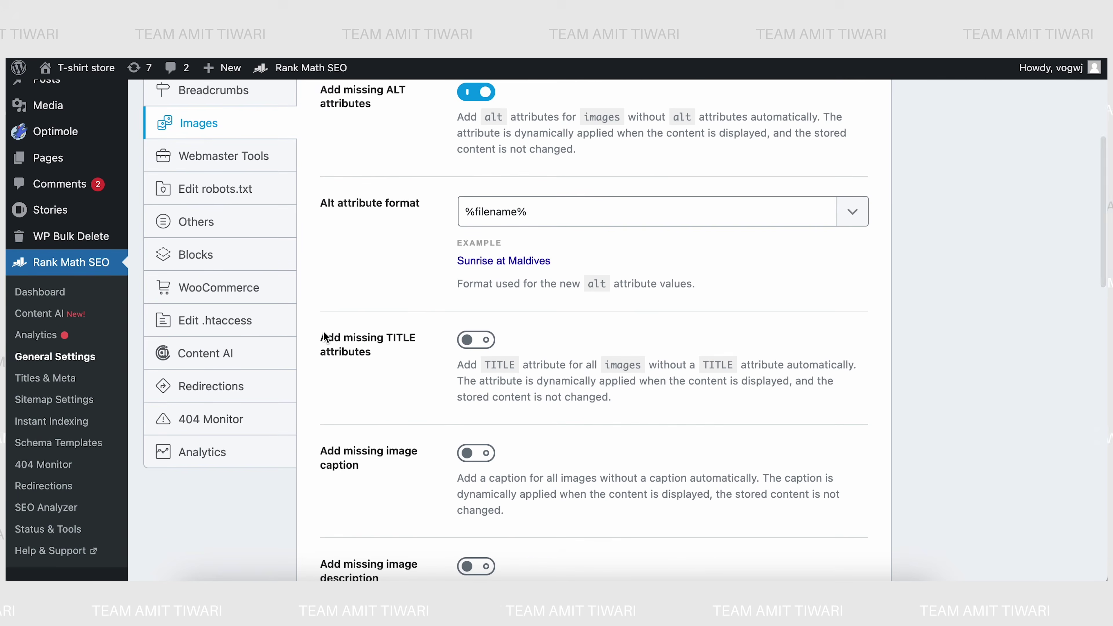
{"action": "left_click", "coordinate": [468, 341]}
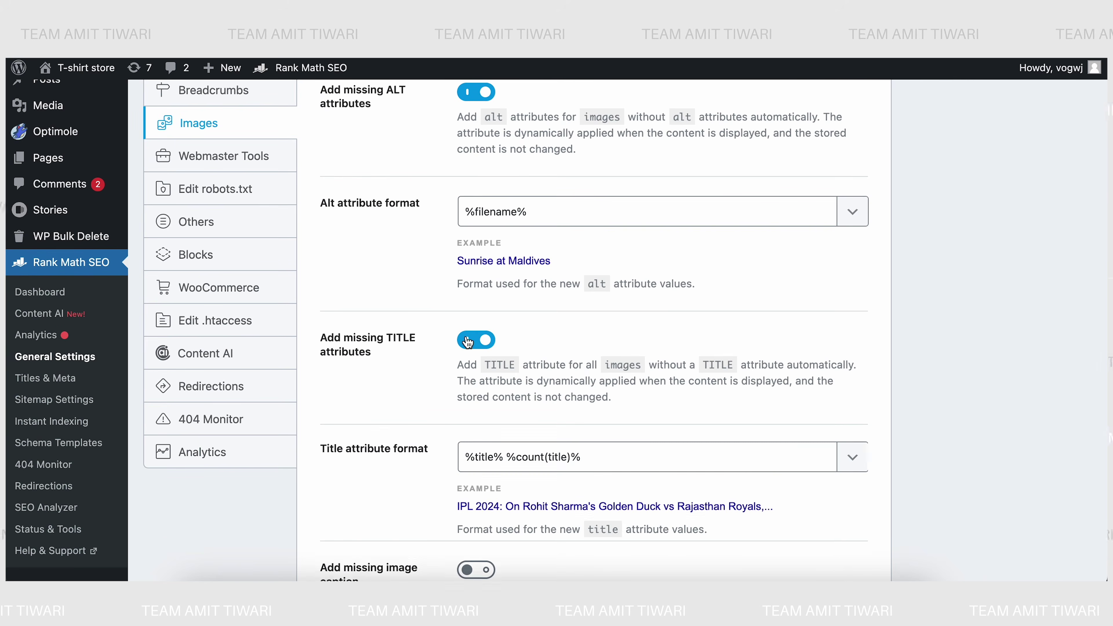
- Turn on adding missing image captions and descriptions, using the %title% %count(title)% format
{"action": "scroll", "coordinate": [380, 404], "scroll_direction": "down", "scroll_amount": 5}
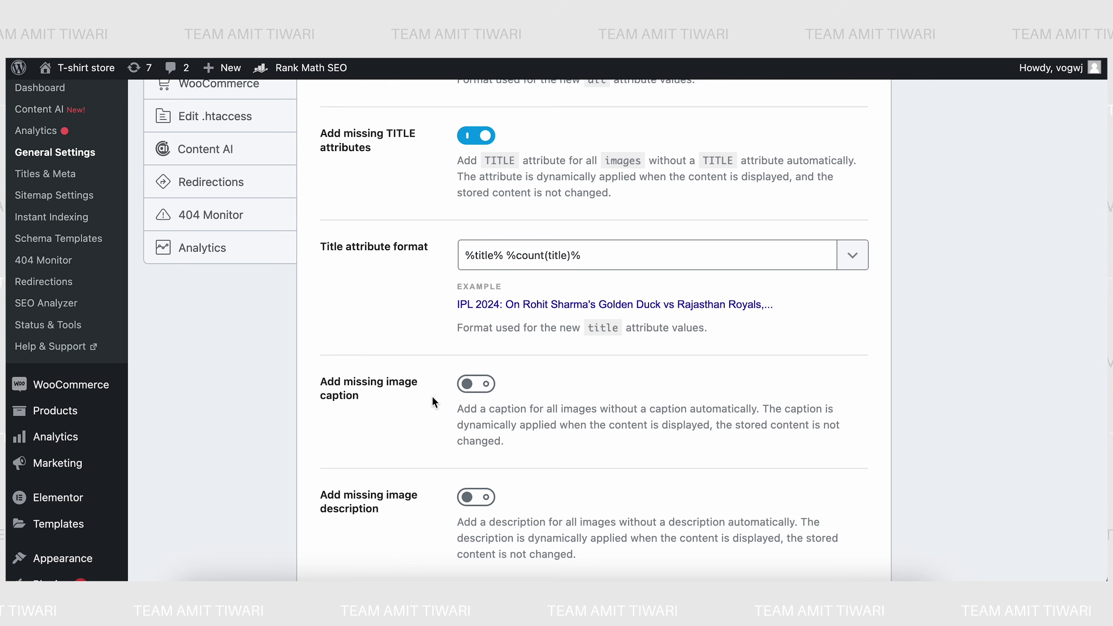
{"action": "left_click", "coordinate": [467, 385]}
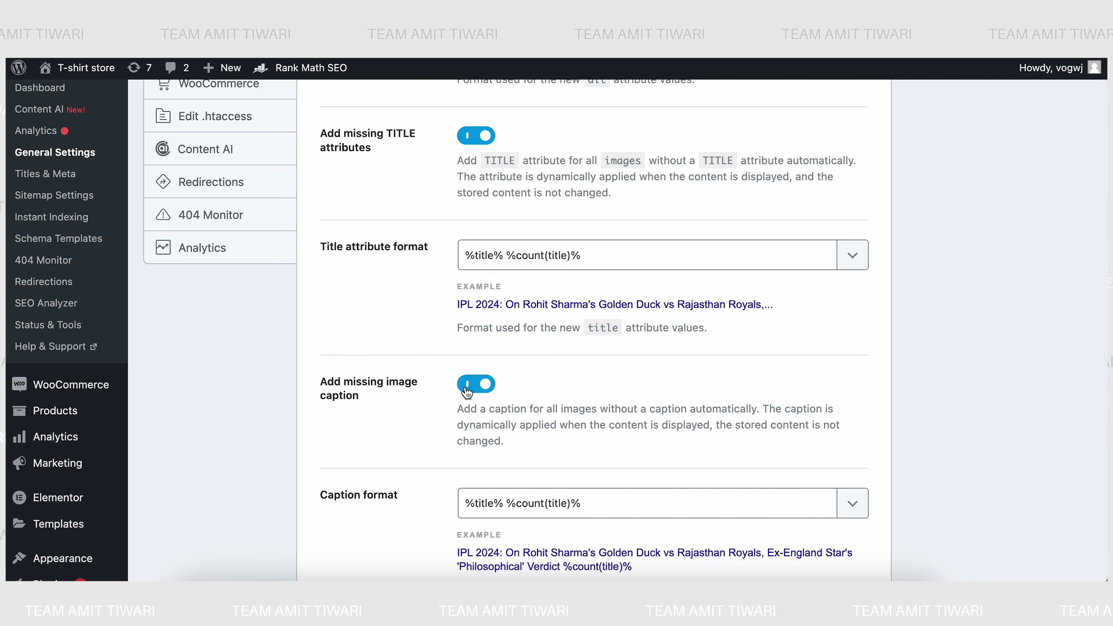
{"action": "scroll", "coordinate": [412, 493], "scroll_direction": "down", "scroll_amount": 2}
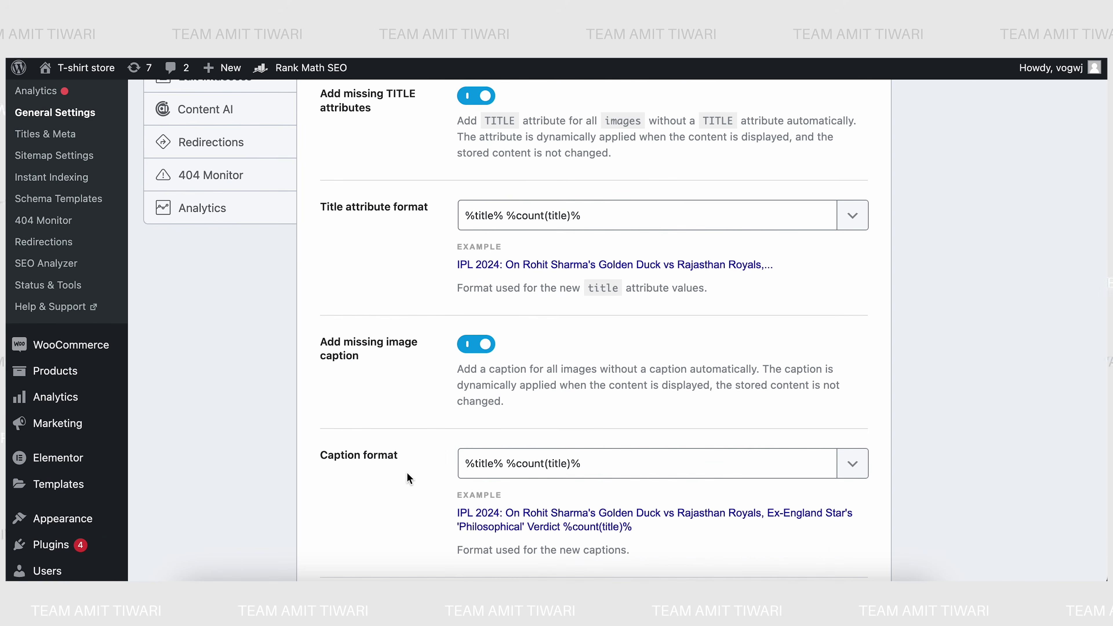
{"action": "left_click", "coordinate": [504, 473]}
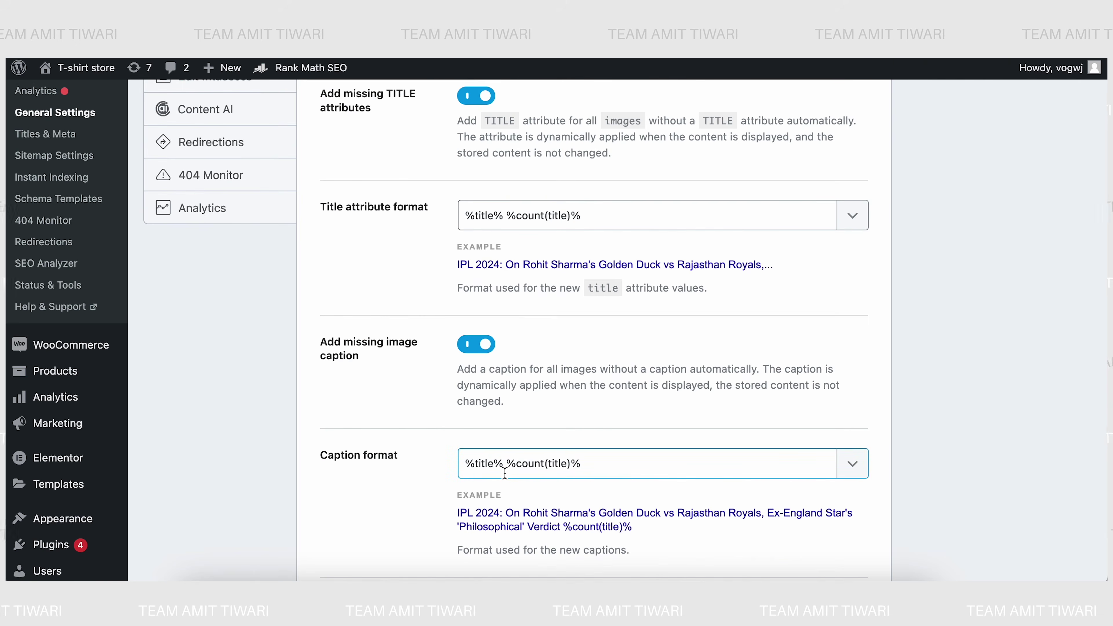
{"action": "scroll", "coordinate": [438, 472], "scroll_direction": "down", "scroll_amount": 1}
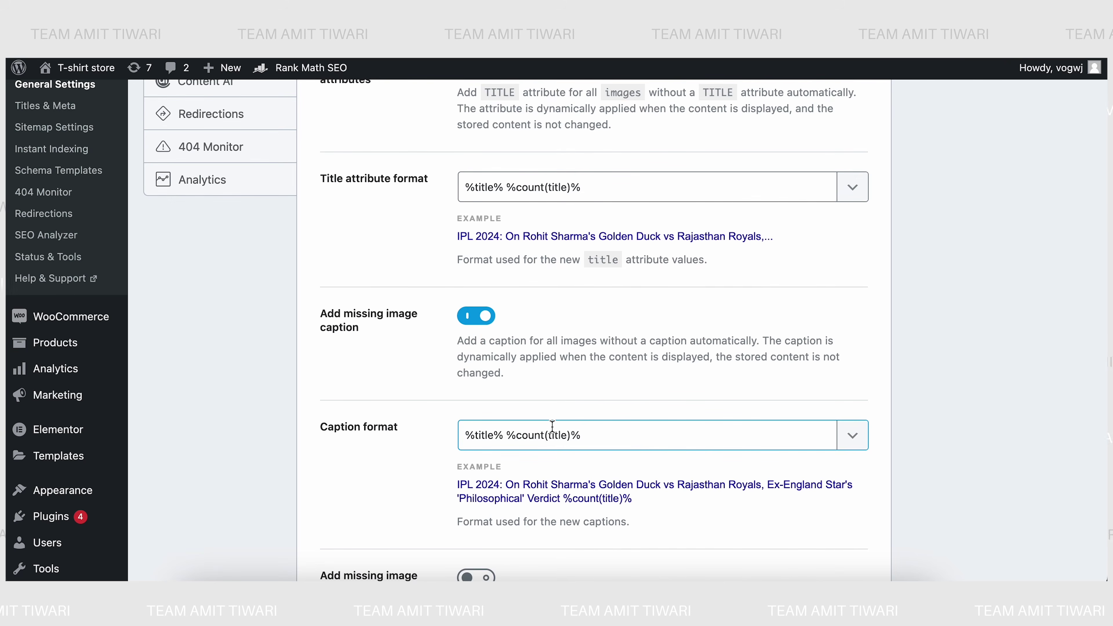
{"action": "scroll", "coordinate": [456, 467], "scroll_direction": "down", "scroll_amount": 4}
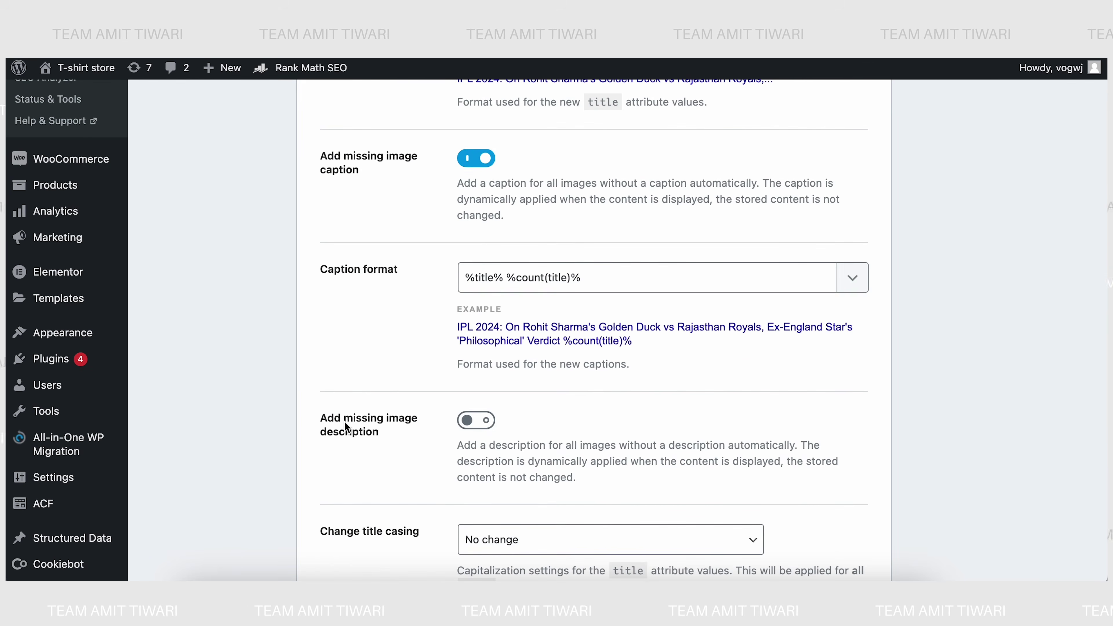
{"action": "left_click", "coordinate": [474, 421]}
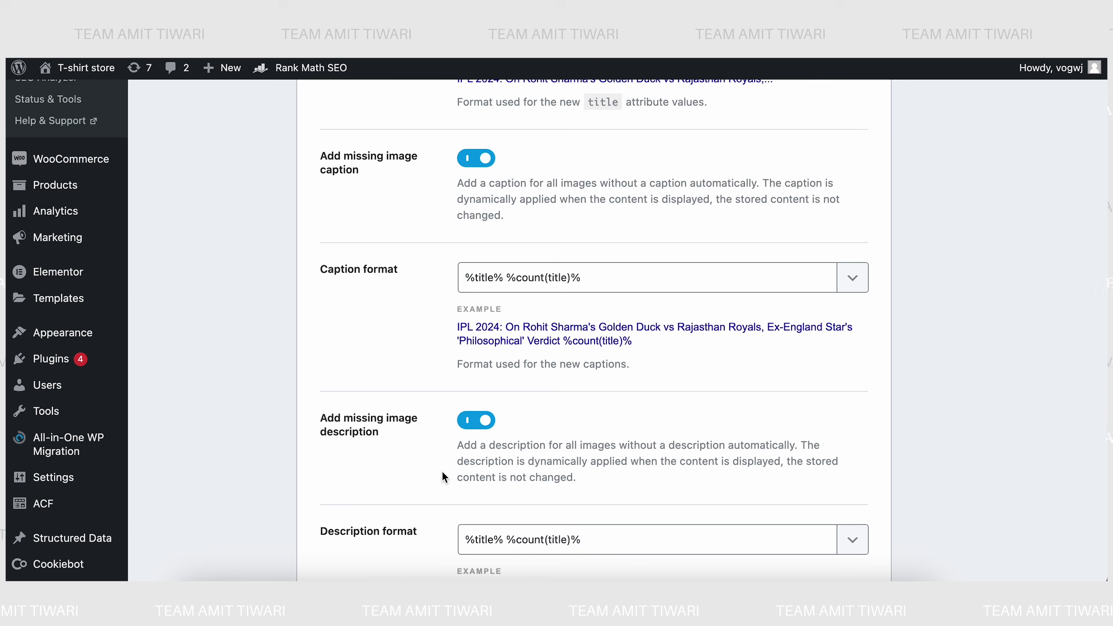
{"action": "scroll", "coordinate": [404, 483], "scroll_direction": "down", "scroll_amount": 6}
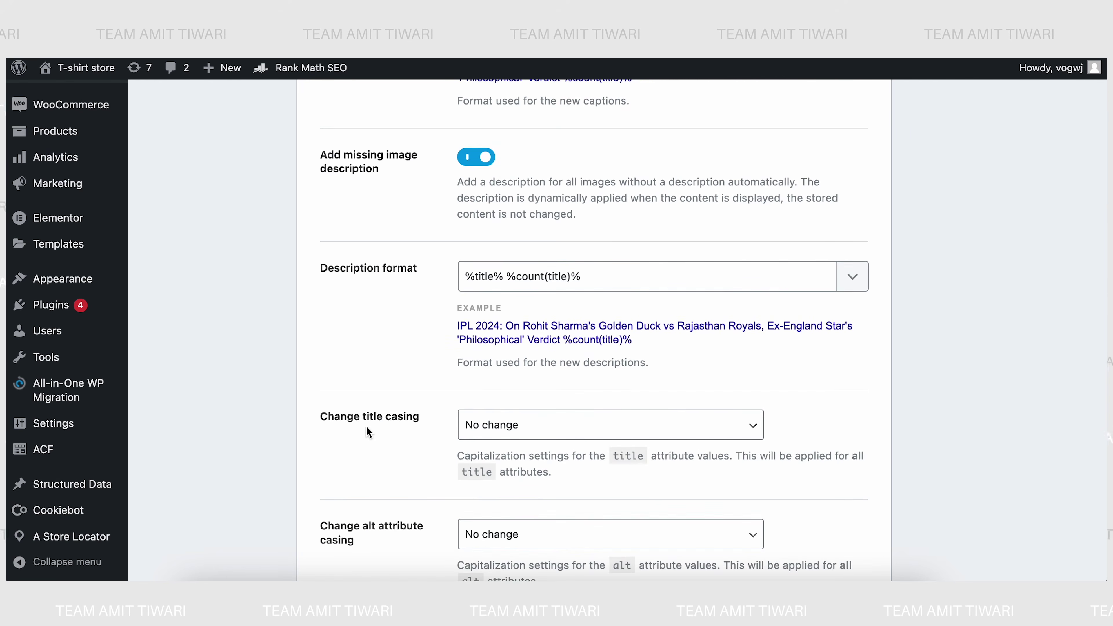
- Set both title casing and alt attribute casing to Sentence casing
{"action": "left_click", "coordinate": [463, 425]}
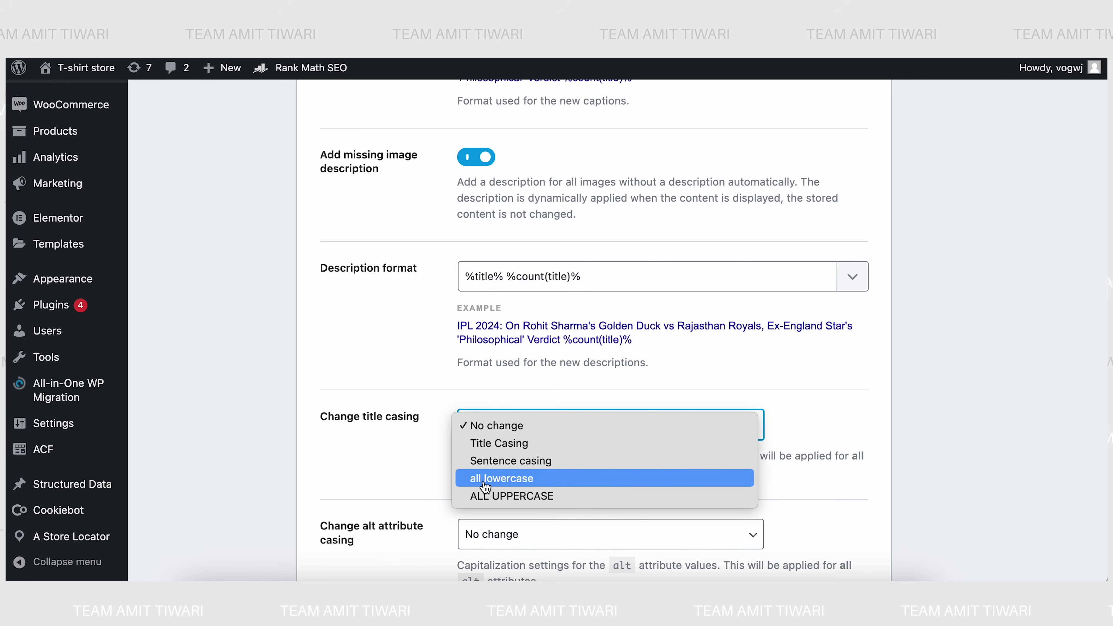
{"action": "left_click", "coordinate": [485, 466]}
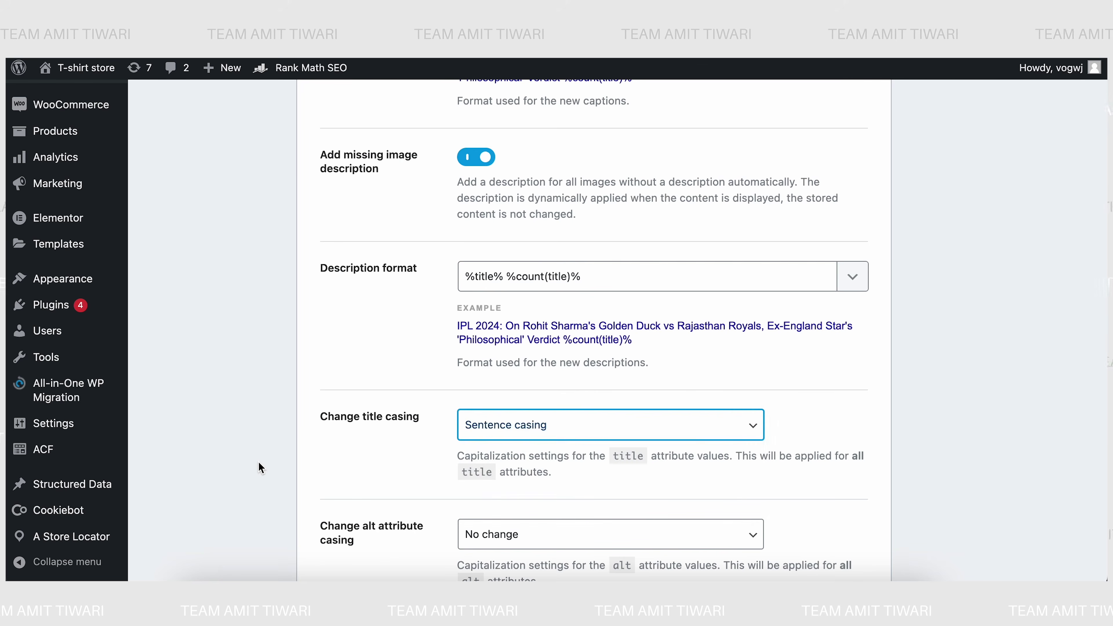
{"action": "scroll", "coordinate": [261, 468], "scroll_direction": "down", "scroll_amount": 3}
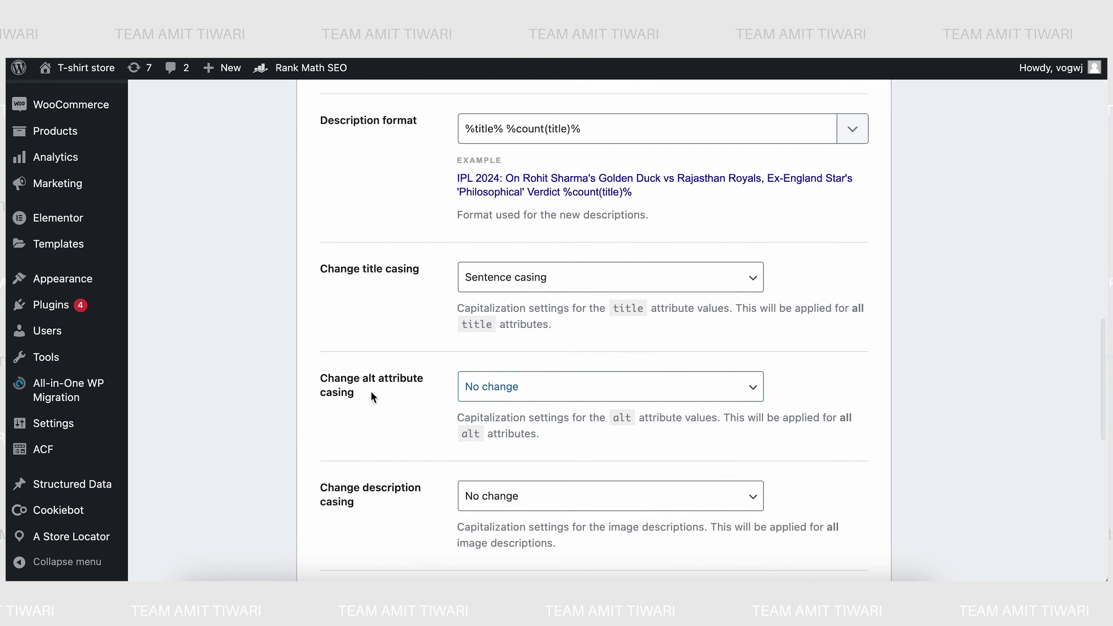
{"action": "left_click", "coordinate": [481, 388]}
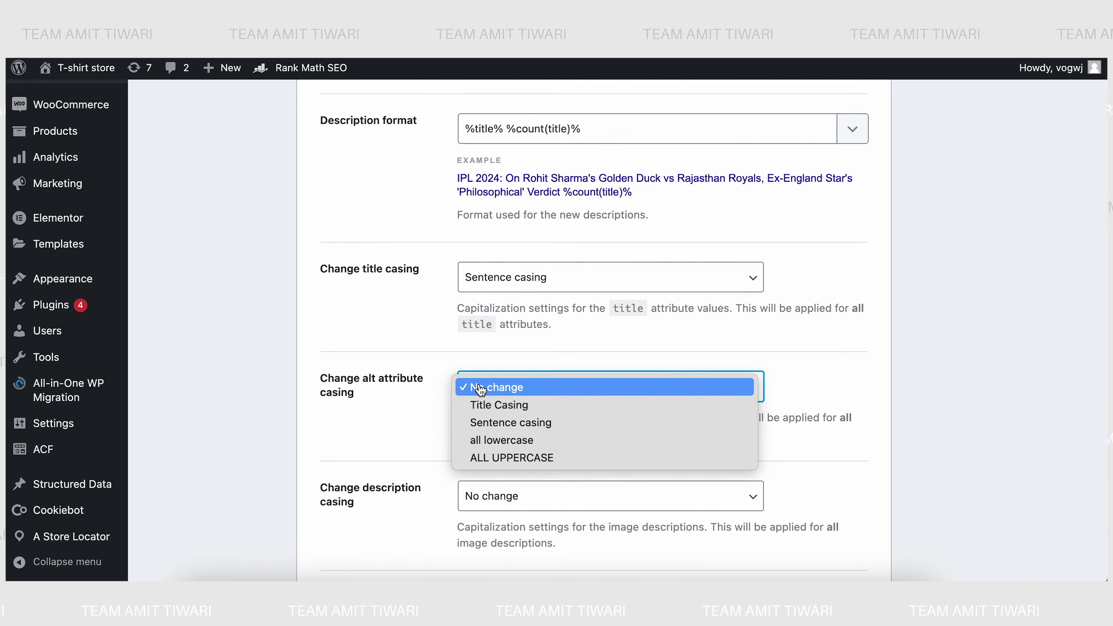
{"action": "left_click", "coordinate": [494, 424]}
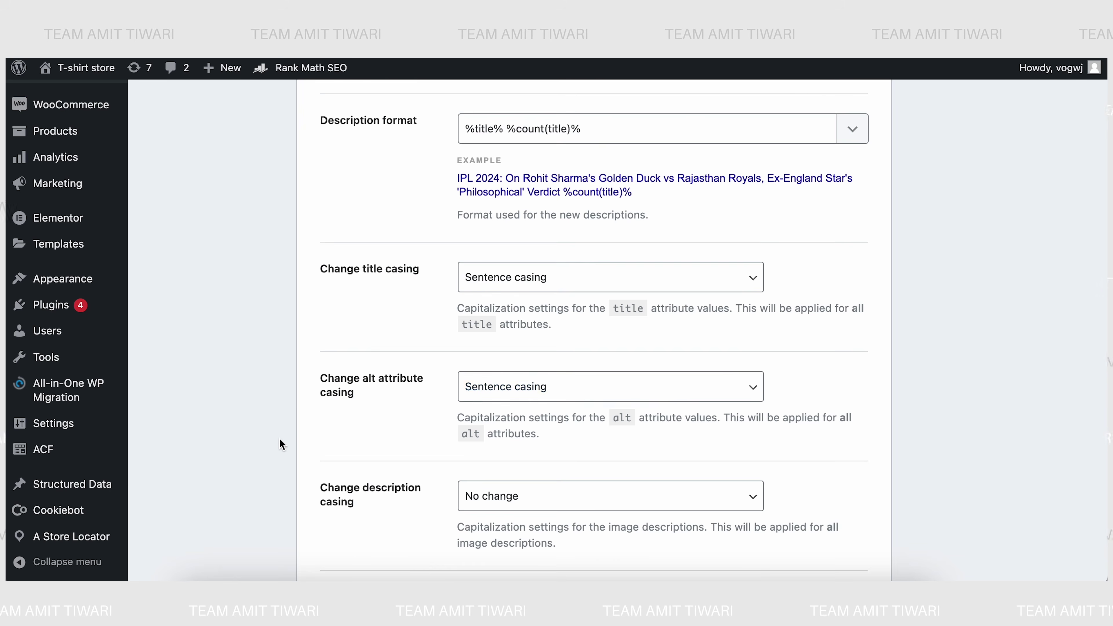
- Set description casing and caption casing to Sentence casing
{"action": "scroll", "coordinate": [280, 445], "scroll_direction": "down", "scroll_amount": 1}
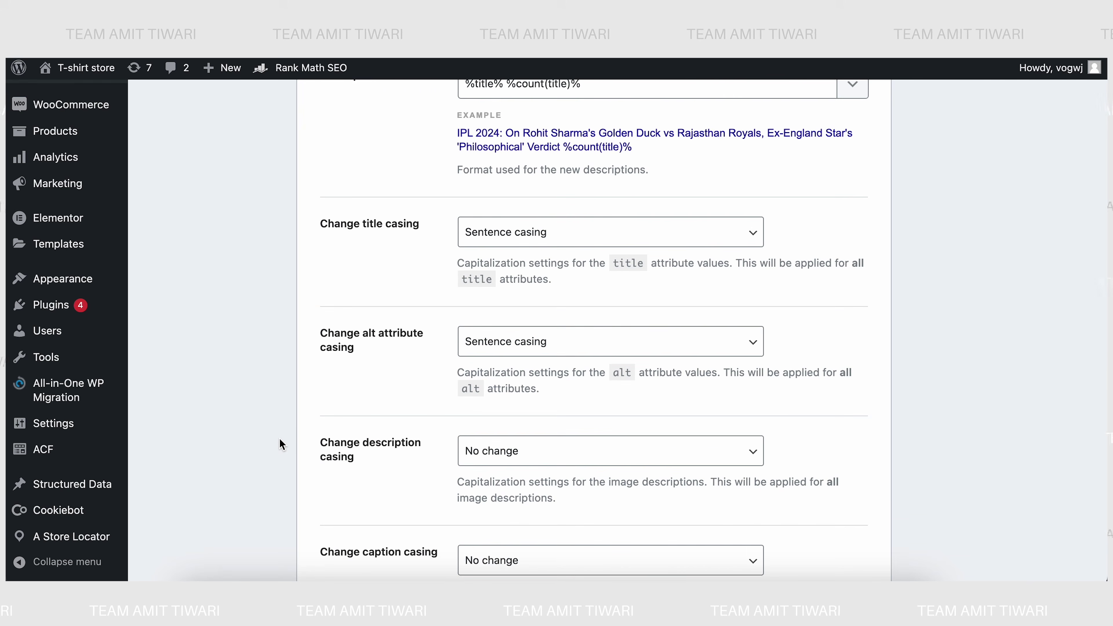
{"action": "scroll", "coordinate": [281, 444], "scroll_direction": "down", "scroll_amount": 1}
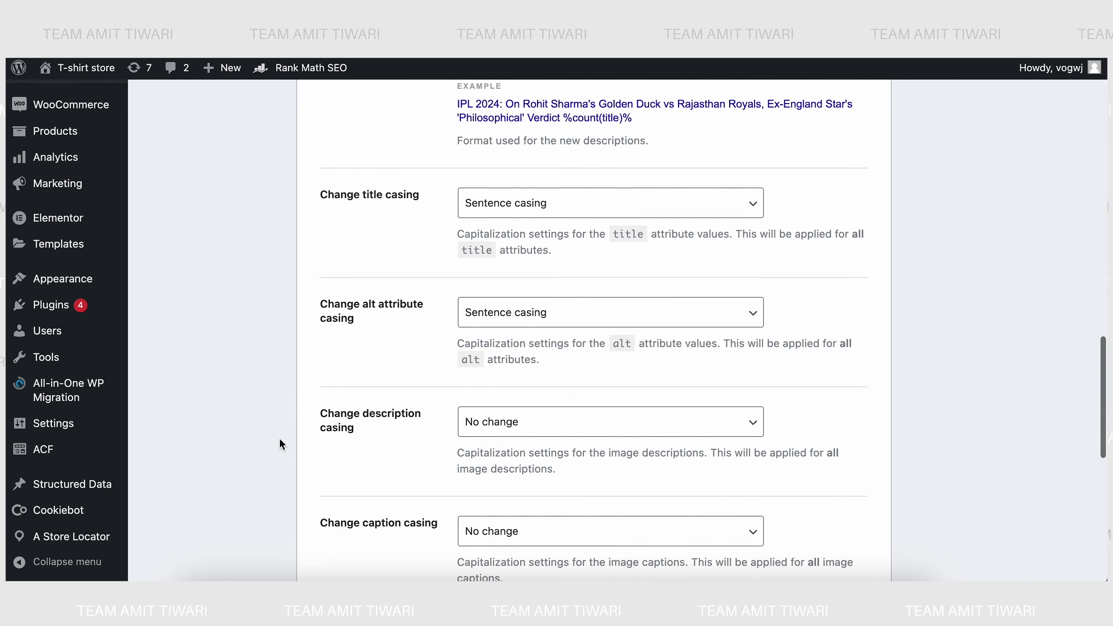
{"action": "left_click", "coordinate": [491, 433]}
{"action": "left_click", "coordinate": [498, 458]}
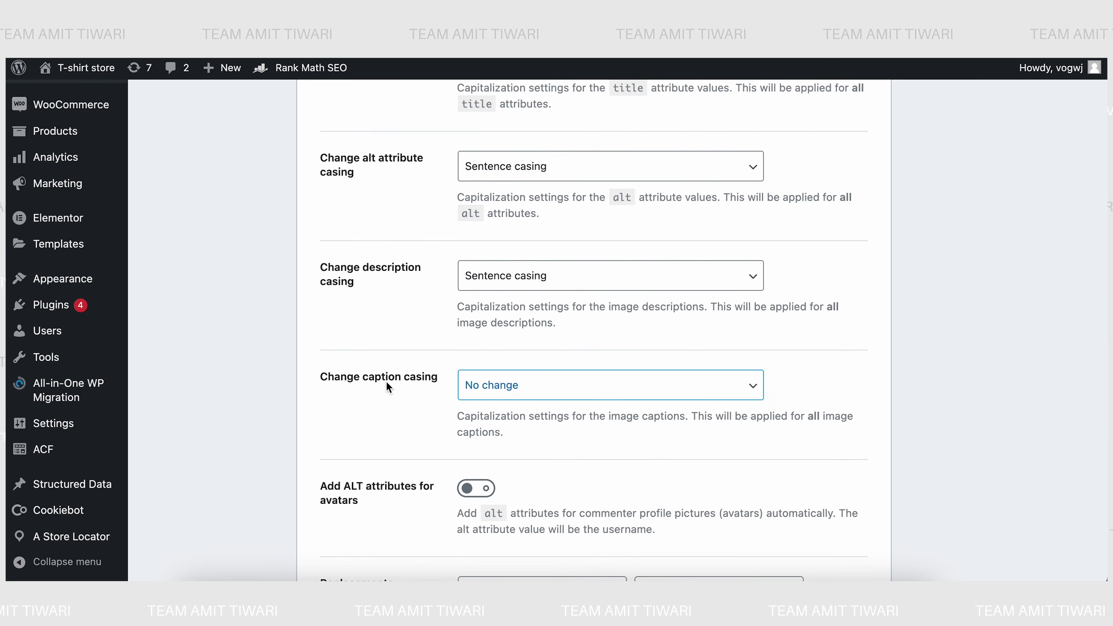
{"action": "left_click", "coordinate": [471, 397]}
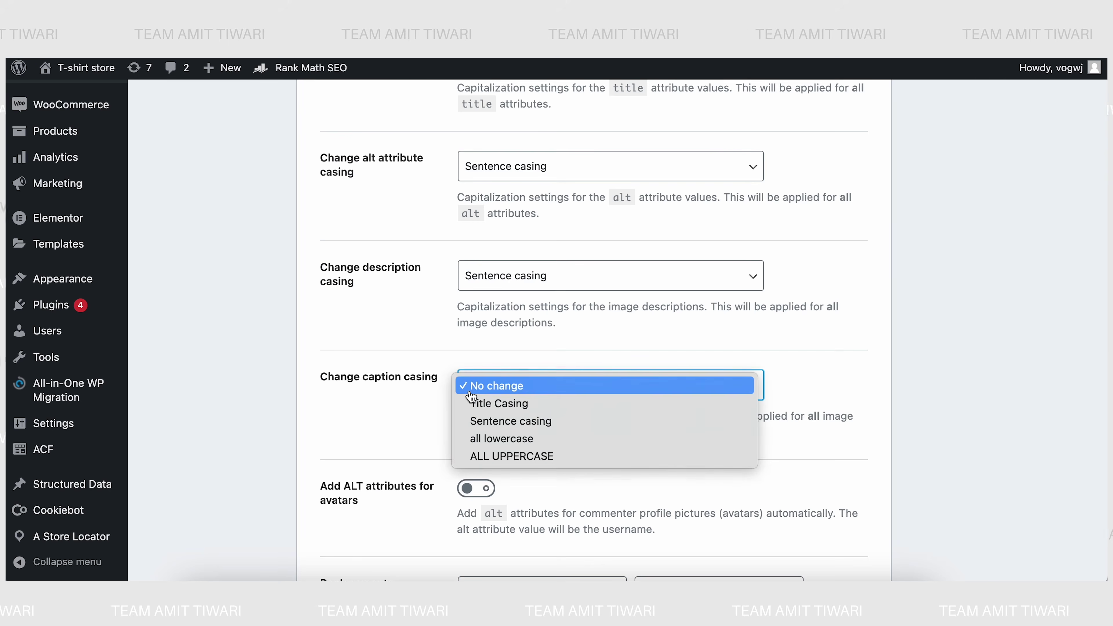
{"action": "left_click", "coordinate": [478, 422]}
{"action": "scroll", "coordinate": [225, 396], "scroll_direction": "down", "scroll_amount": 2}
{"action": "scroll", "coordinate": [224, 398], "scroll_direction": "down", "scroll_amount": 2}
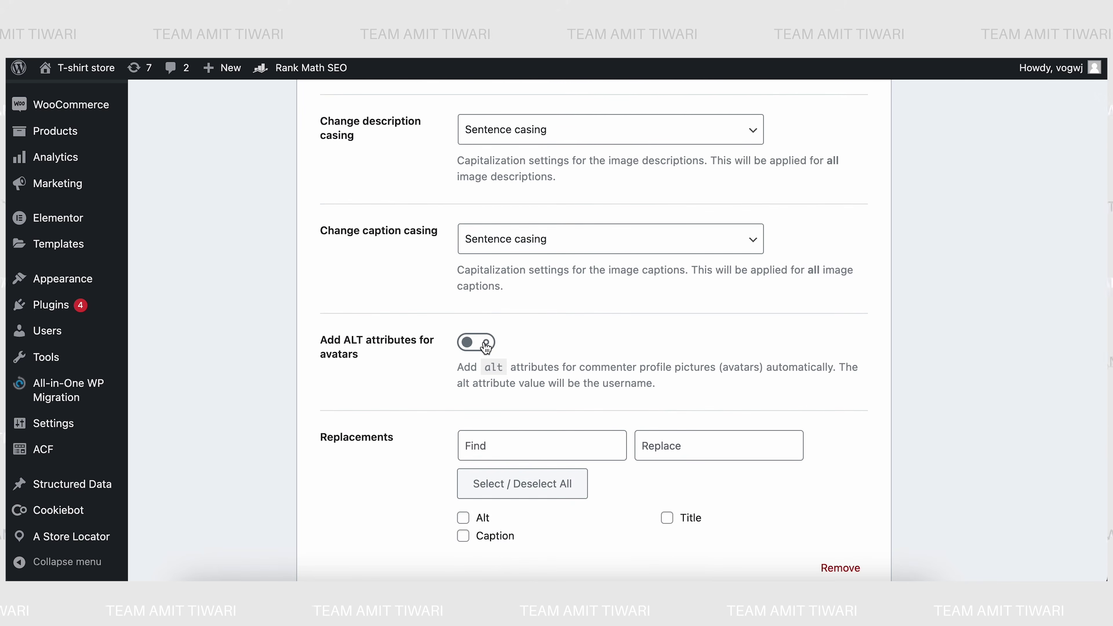
- Turn on ALT attributes for avatars and apply replacements to Alt, Caption and Title
{"action": "left_click", "coordinate": [485, 347]}
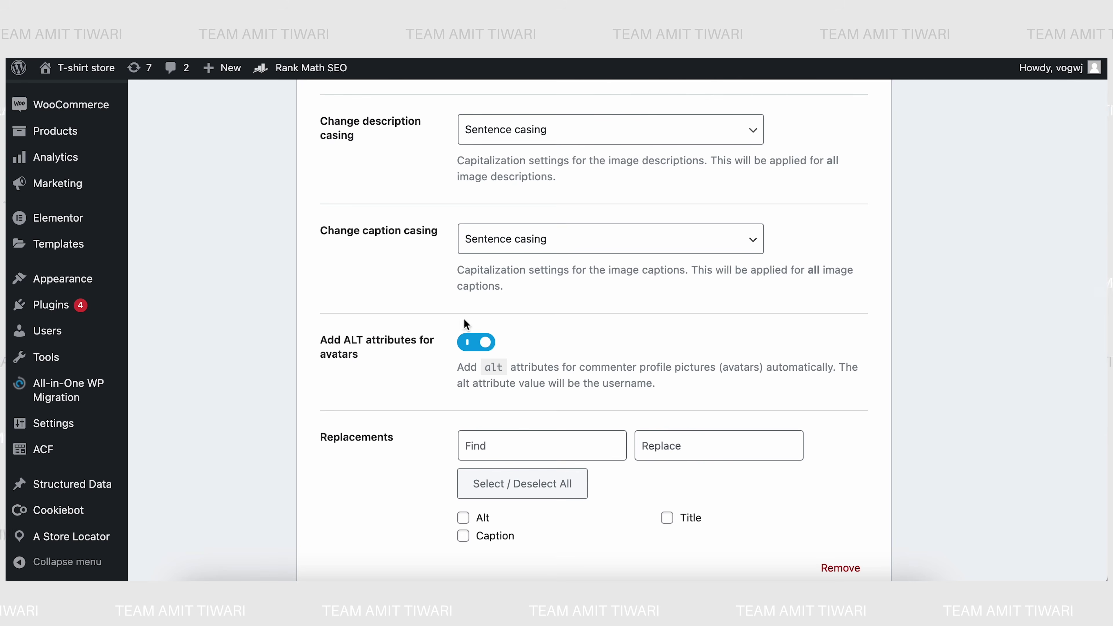
{"action": "scroll", "coordinate": [288, 441], "scroll_direction": "down", "scroll_amount": 2}
{"action": "scroll", "coordinate": [318, 446], "scroll_direction": "down", "scroll_amount": 1}
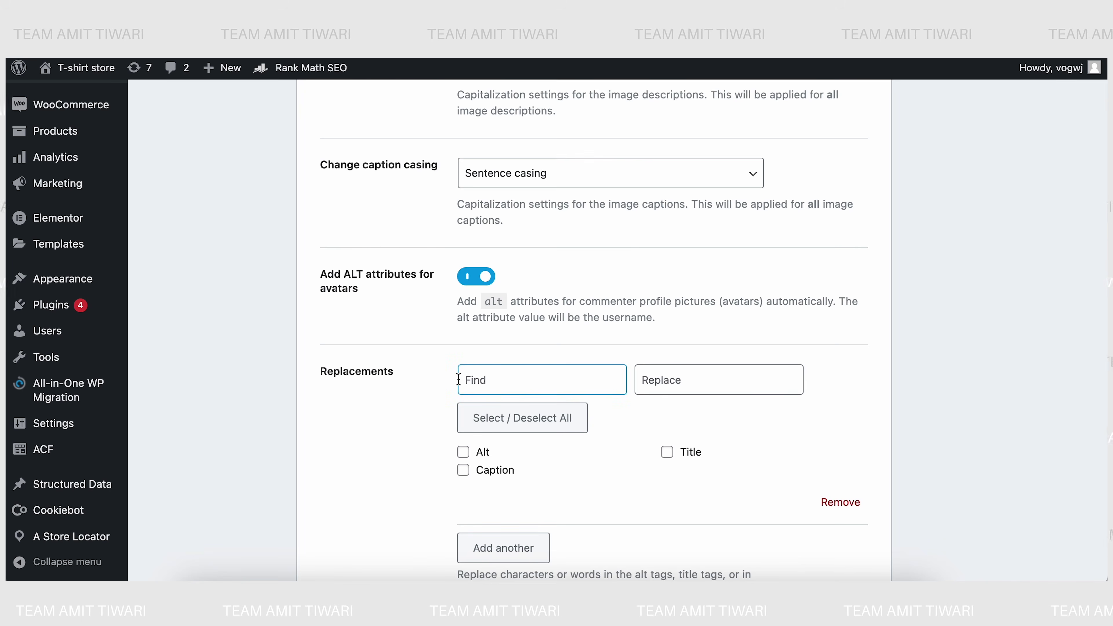
{"action": "left_click", "coordinate": [463, 451]}
{"action": "left_click", "coordinate": [462, 470]}
{"action": "left_click", "coordinate": [667, 452]}
- Enter 'Whatsapp' as the text to find in the replacement rule
{"action": "left_click", "coordinate": [496, 380]}
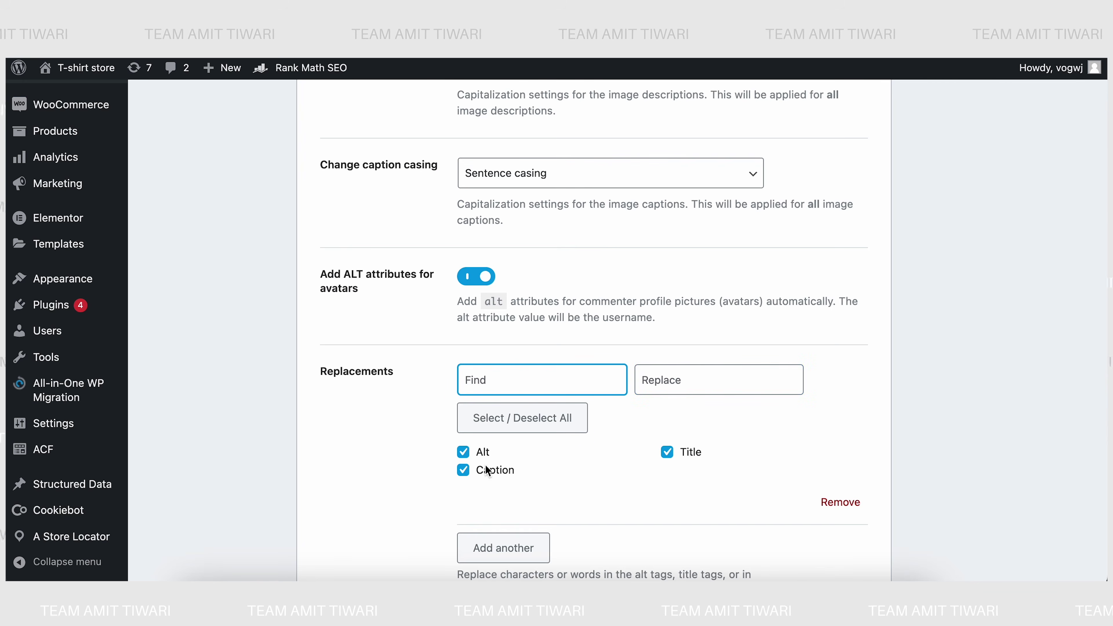
{"action": "type", "text": "Whatsapp"}
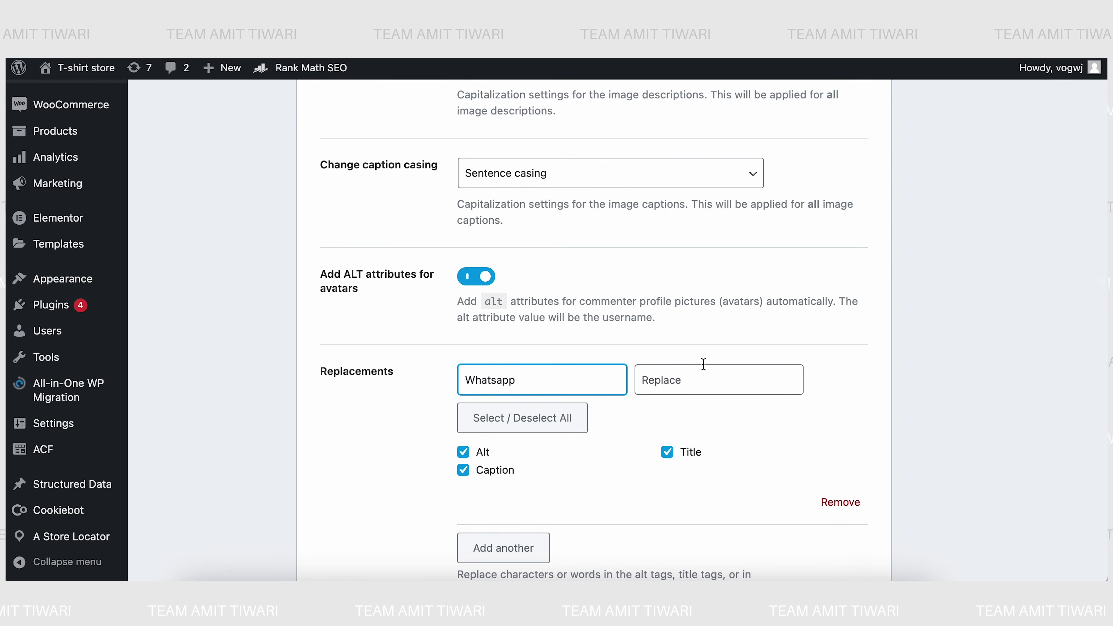
{"action": "left_click", "coordinate": [699, 378]}
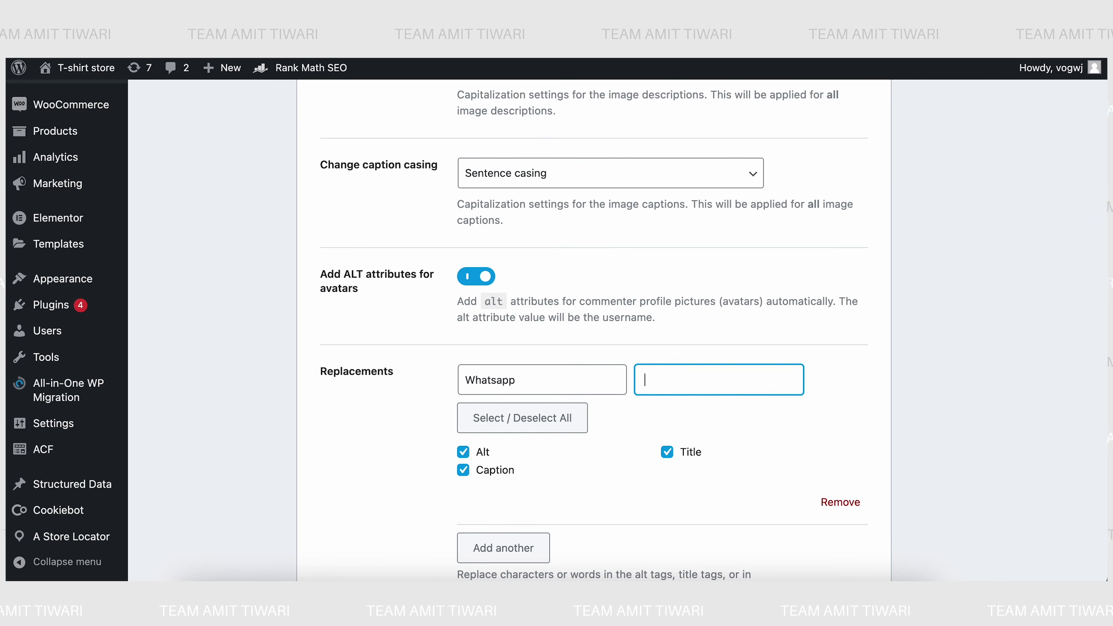
{"action": "left_click", "coordinate": [319, 491]}
{"action": "scroll", "coordinate": [307, 356], "scroll_direction": "down", "scroll_amount": 3}
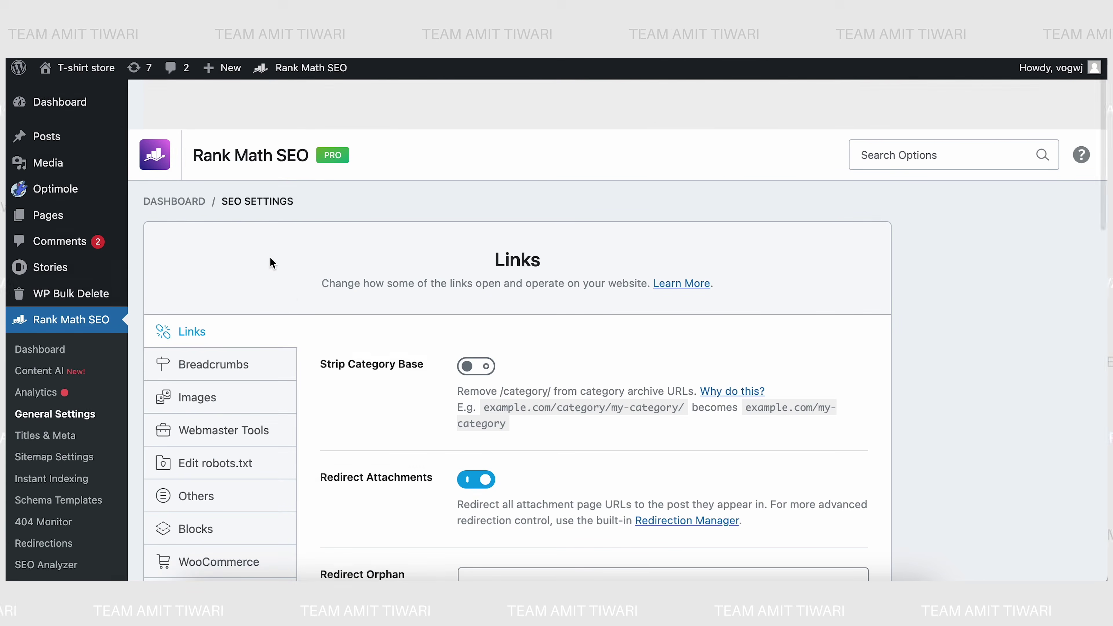
{"action": "scroll", "coordinate": [367, 453], "scroll_direction": "down", "scroll_amount": 10}
{"action": "scroll", "coordinate": [369, 457], "scroll_direction": "down", "scroll_amount": 1}
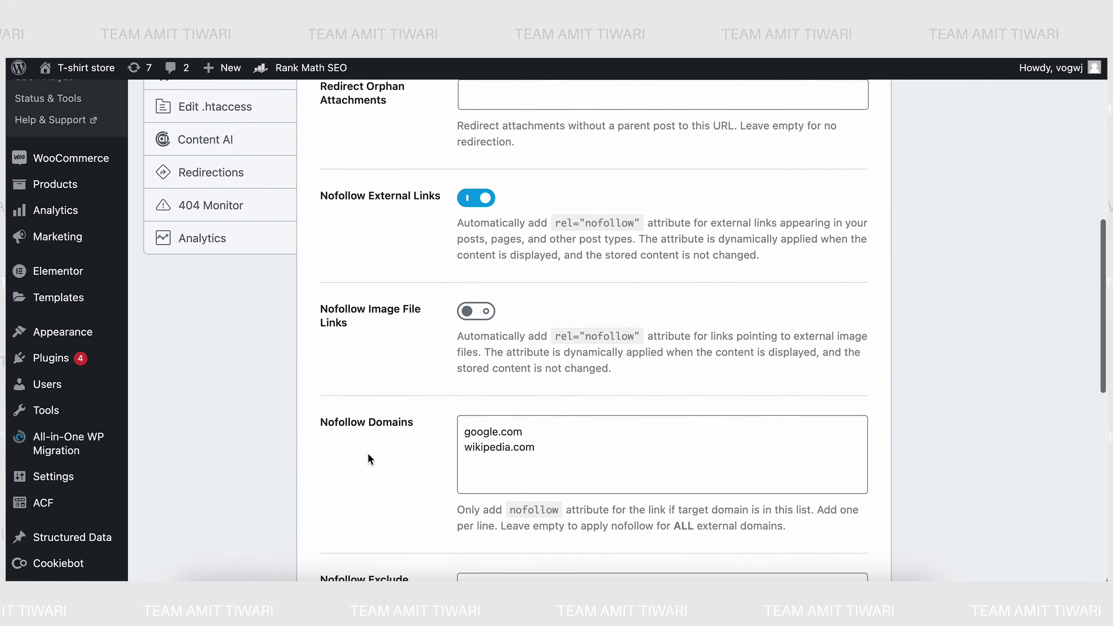
{"action": "scroll", "coordinate": [368, 455], "scroll_direction": "down", "scroll_amount": 1}
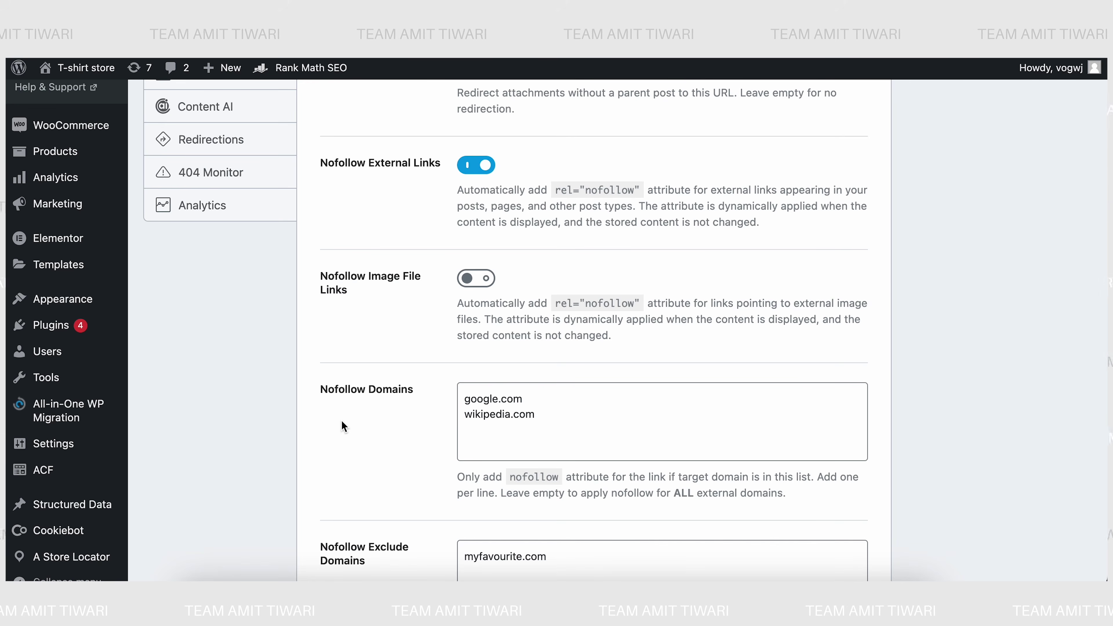
{"action": "scroll", "coordinate": [341, 421], "scroll_direction": "down", "scroll_amount": 1}
{"action": "left_click", "coordinate": [550, 359]}
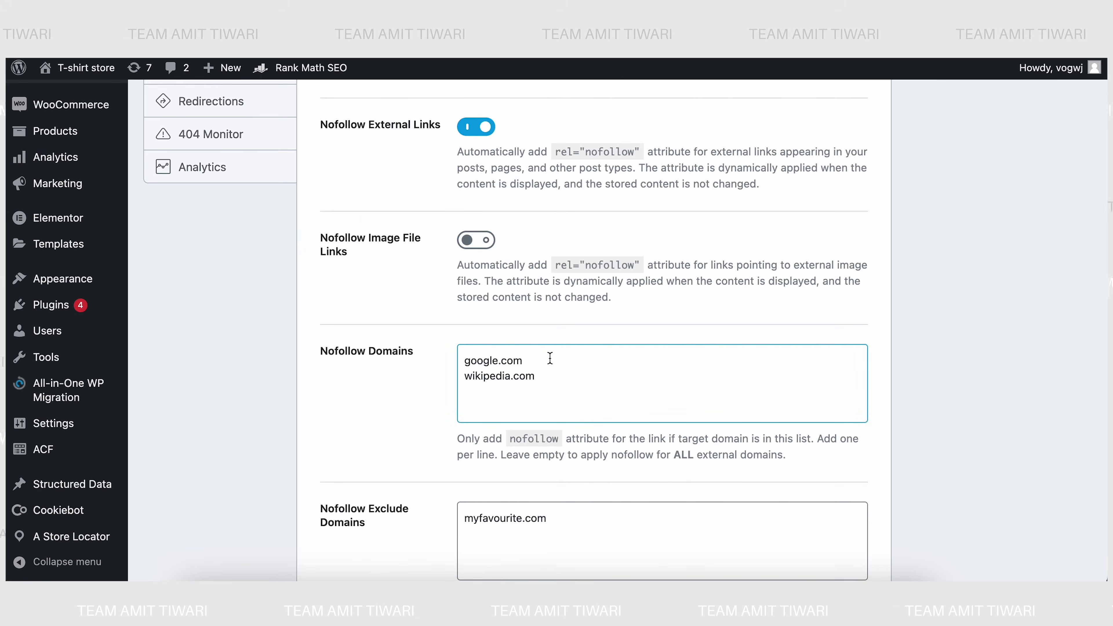
{"action": "left_click", "coordinate": [361, 364]}
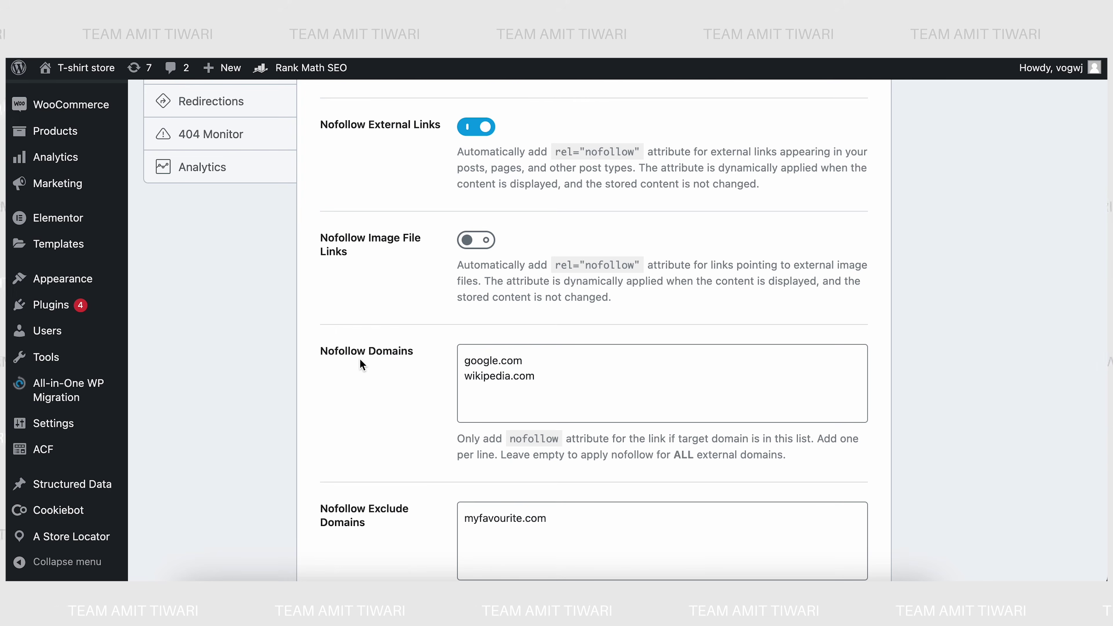
{"action": "left_click", "coordinate": [498, 365]}
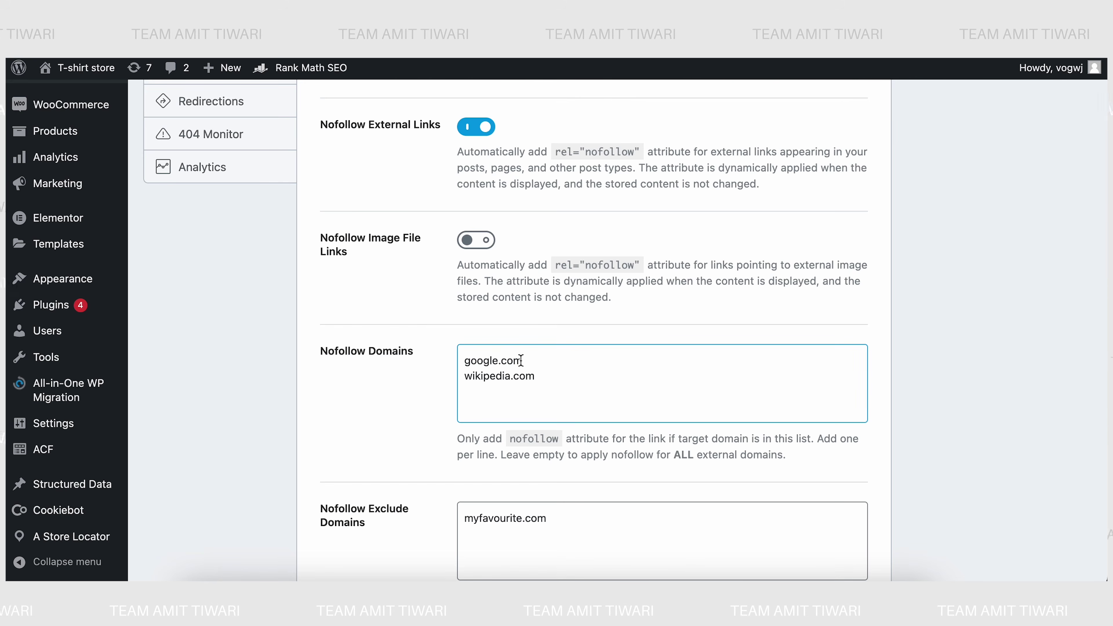
{"action": "left_click", "coordinate": [467, 428]}
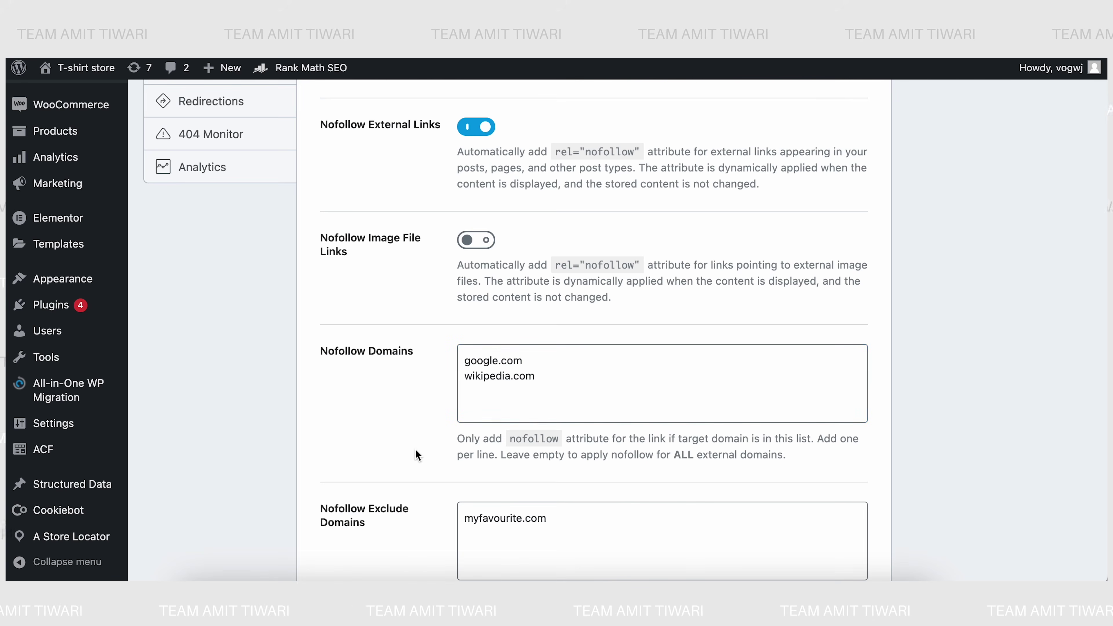
{"action": "scroll", "coordinate": [415, 449], "scroll_direction": "down", "scroll_amount": 2}
{"action": "left_click", "coordinate": [479, 490]}
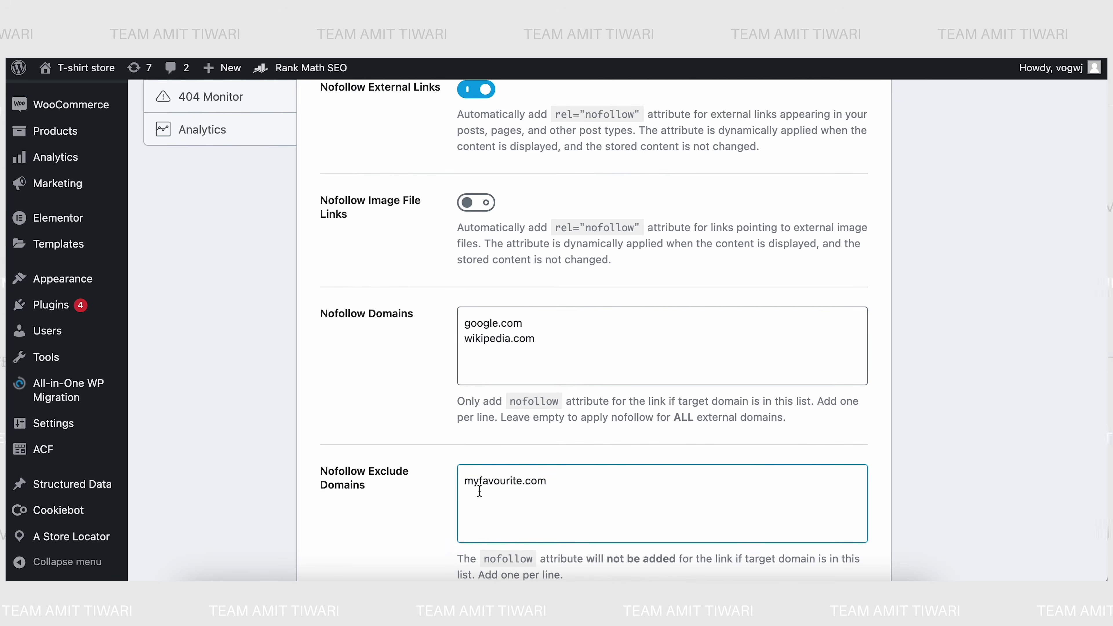
{"action": "left_click", "coordinate": [432, 486]}
{"action": "scroll", "coordinate": [432, 486], "scroll_direction": "down", "scroll_amount": 2}
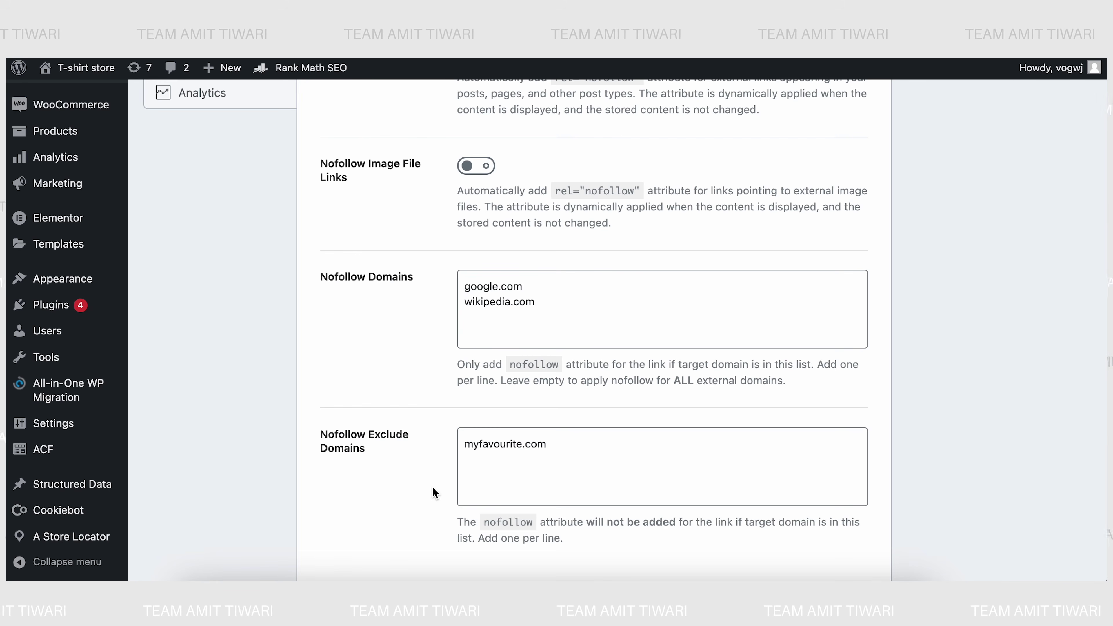
{"action": "left_click", "coordinate": [551, 445]}
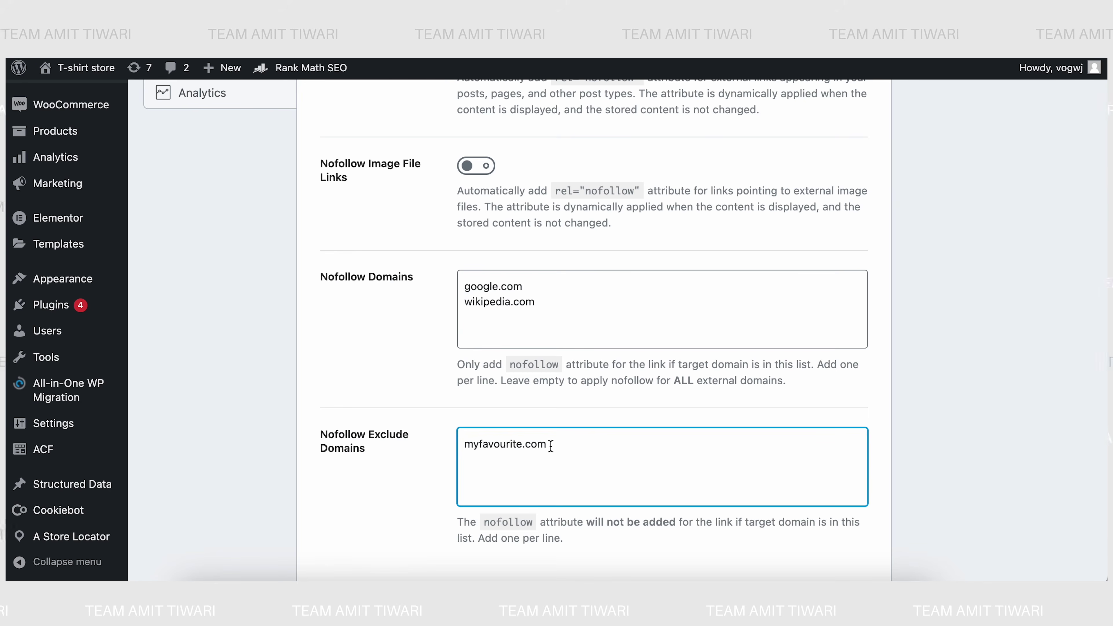
{"action": "left_click", "coordinate": [522, 285]}
{"action": "left_click", "coordinate": [548, 446]}
{"action": "scroll", "coordinate": [457, 456], "scroll_direction": "down", "scroll_amount": 6}
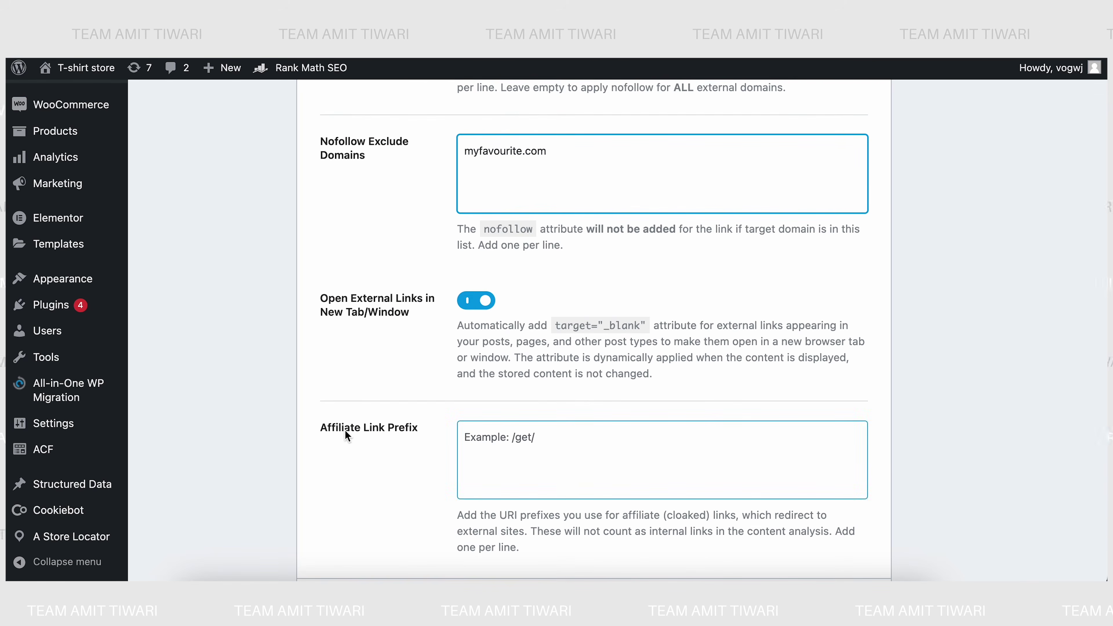
{"action": "left_click", "coordinate": [491, 445]}
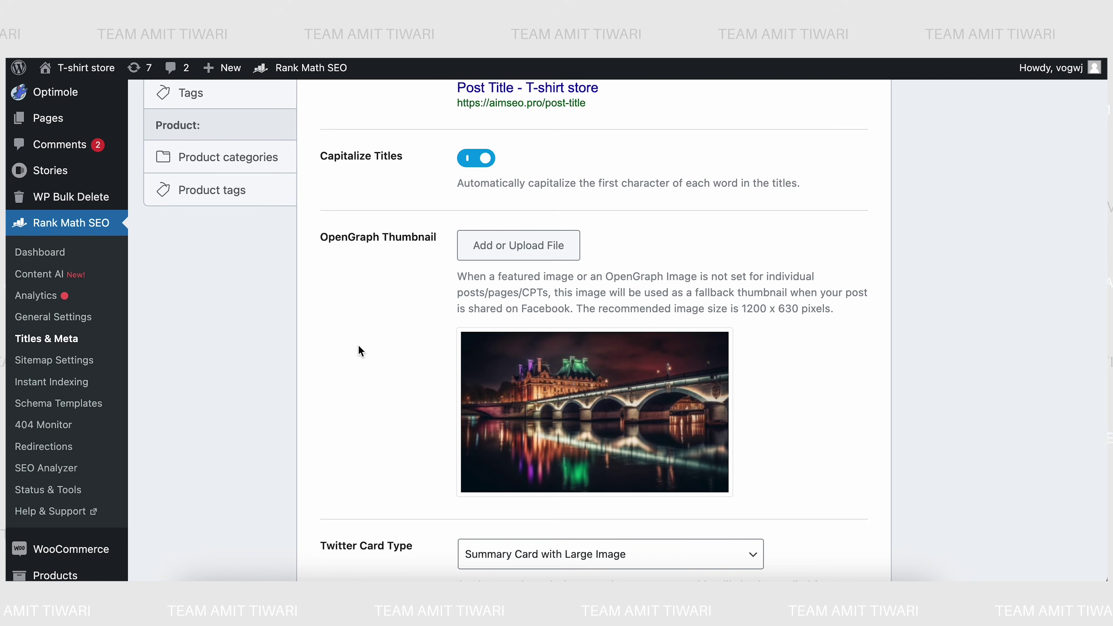
- Scroll down Titles & Meta to the empty Custom Image Watermarks entry
{"action": "scroll", "coordinate": [360, 347], "scroll_direction": "down", "scroll_amount": 6}
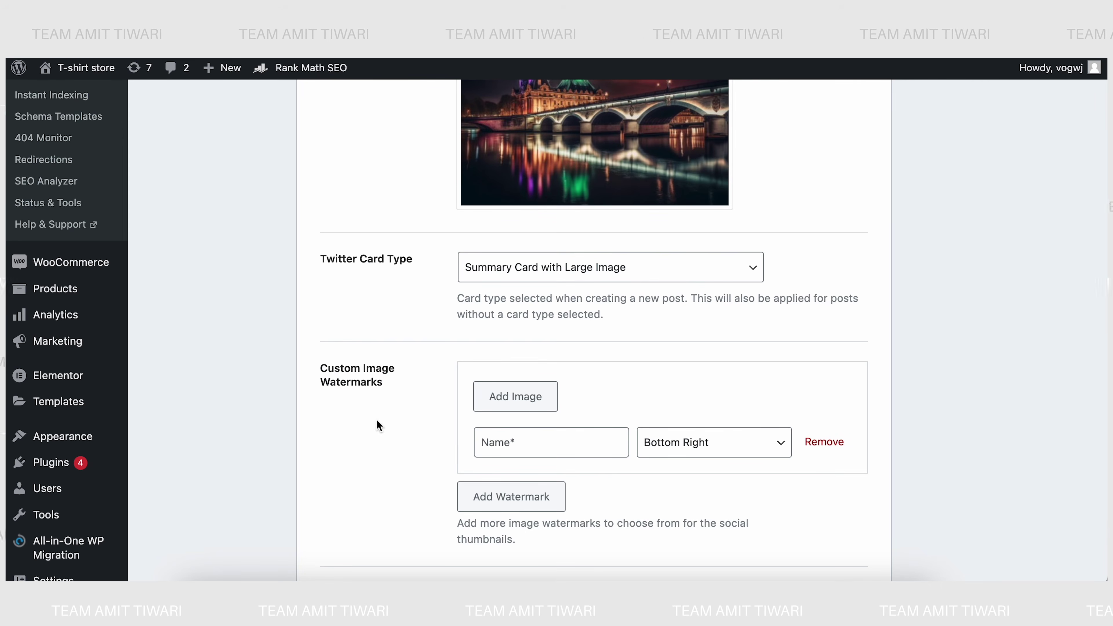
{"action": "scroll", "coordinate": [376, 421], "scroll_direction": "up", "scroll_amount": 1}
{"action": "scroll", "coordinate": [376, 421], "scroll_direction": "down", "scroll_amount": 1}
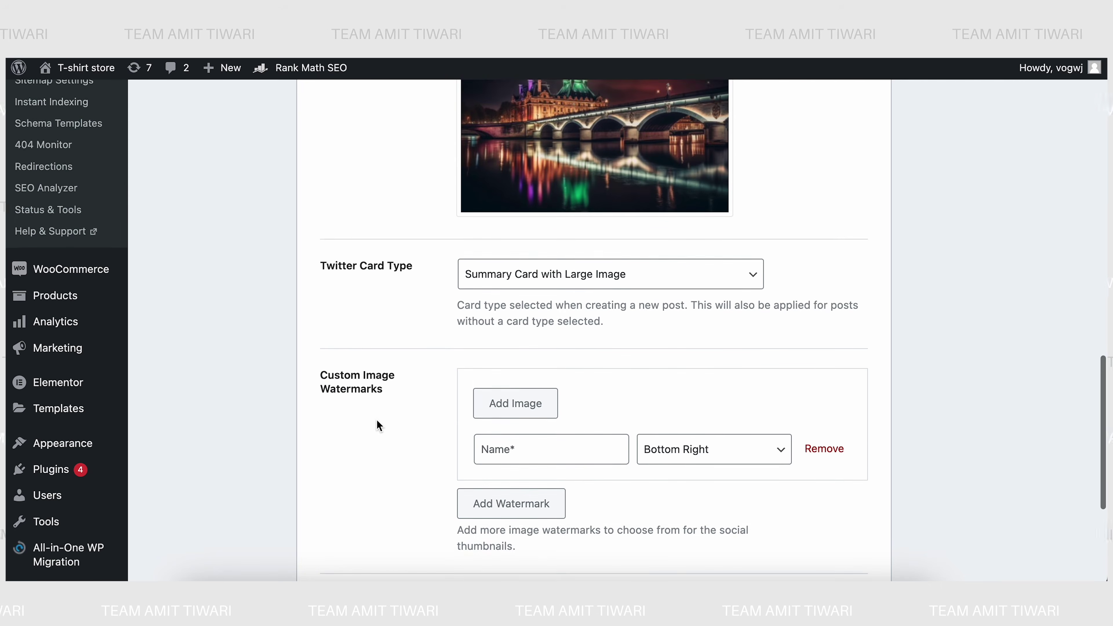
{"action": "scroll", "coordinate": [378, 425], "scroll_direction": "down", "scroll_amount": 1}
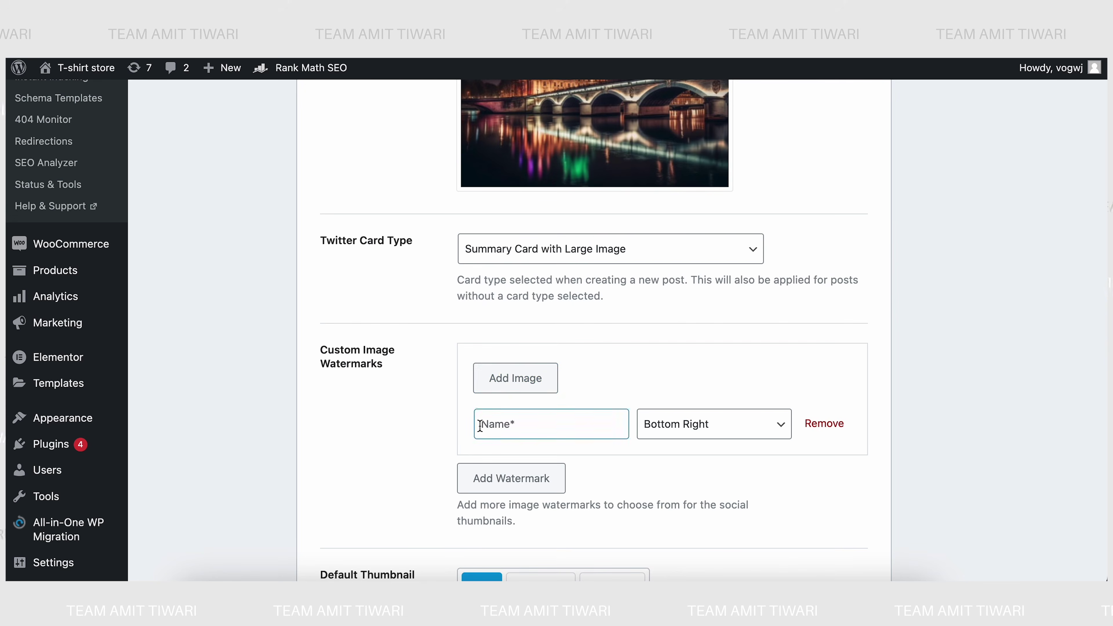
- Name the new image watermark with a person's name and position it Bottom Left
{"action": "left_click", "coordinate": [496, 423]}
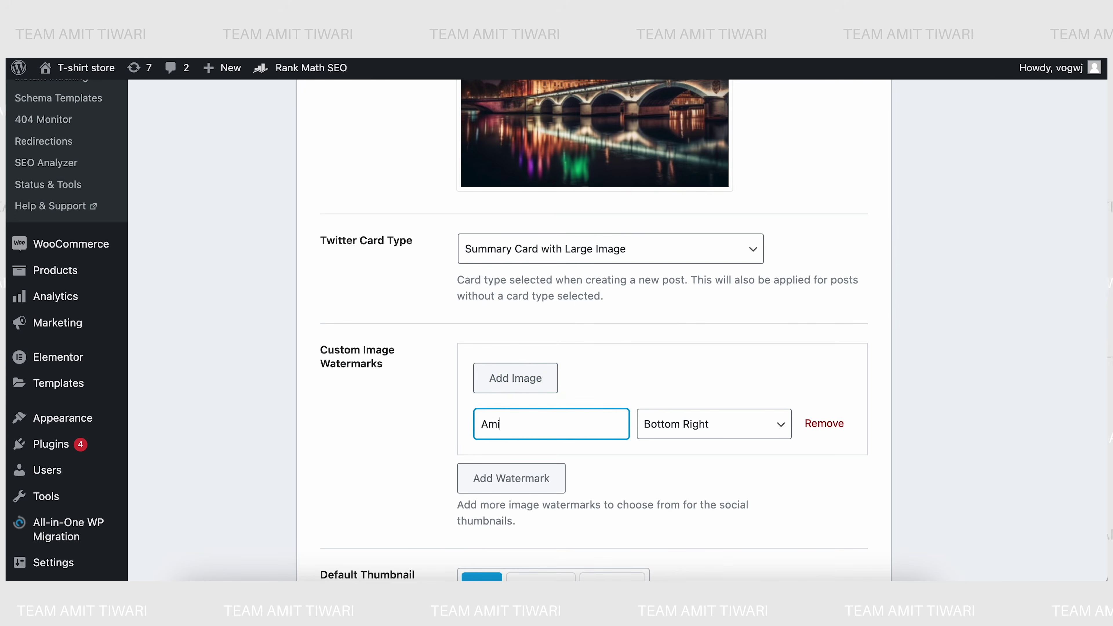
{"action": "left_click", "coordinate": [351, 436]}
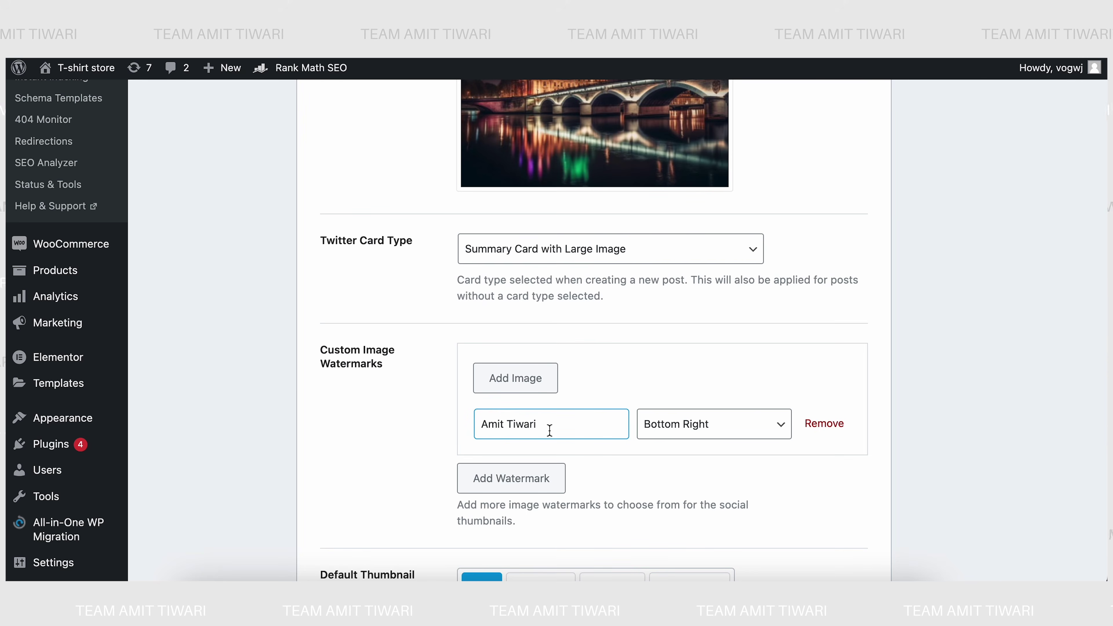
{"action": "left_click", "coordinate": [661, 425]}
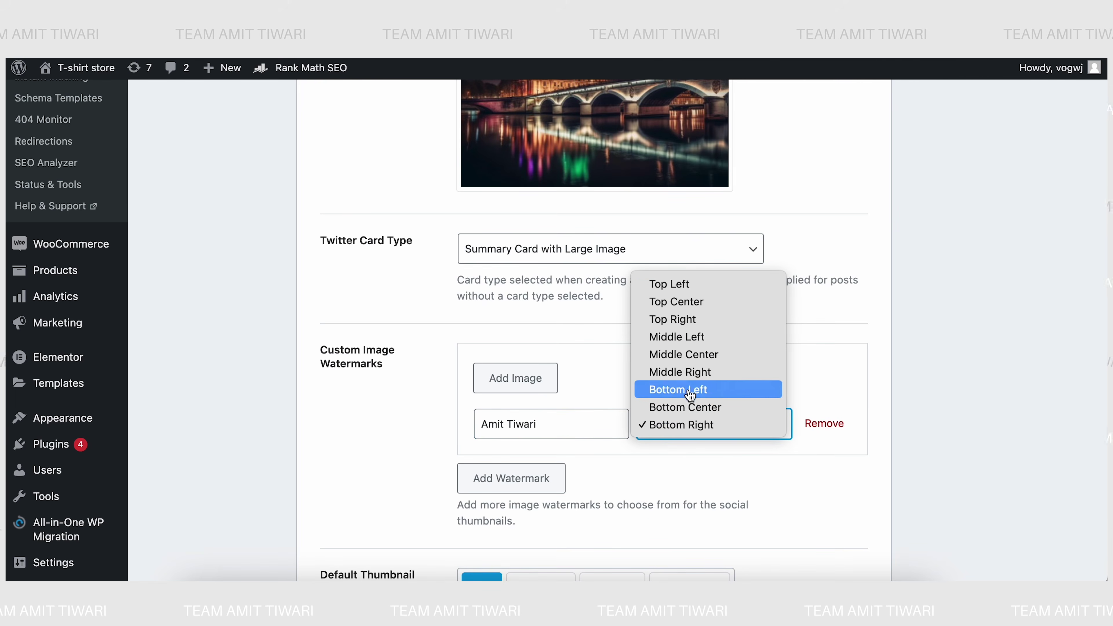
{"action": "left_click", "coordinate": [669, 392]}
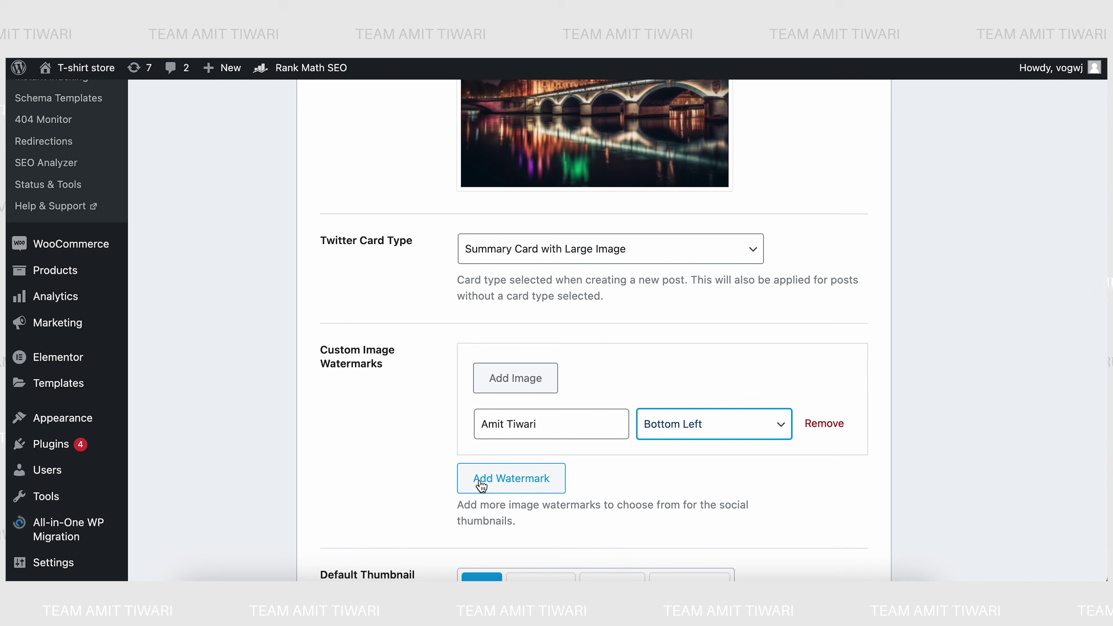
- Make the GIF icon the default thumbnail watermark and save the Social Meta settings
{"action": "scroll", "coordinate": [442, 490], "scroll_direction": "down", "scroll_amount": 3}
{"action": "scroll", "coordinate": [443, 489], "scroll_direction": "down", "scroll_amount": 1}
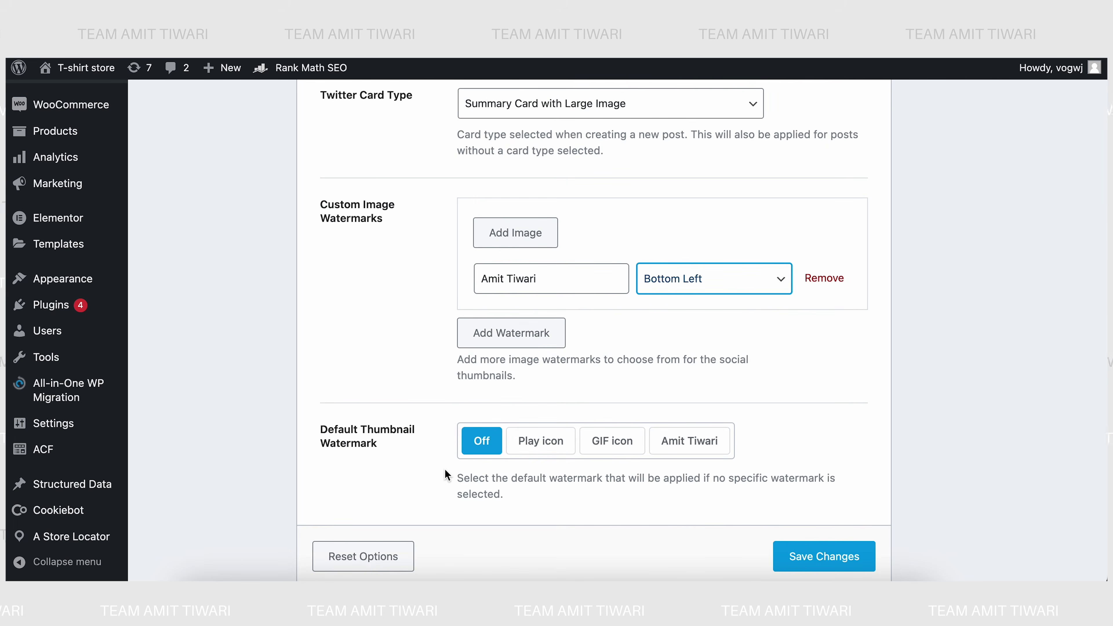
{"action": "left_click", "coordinate": [540, 441]}
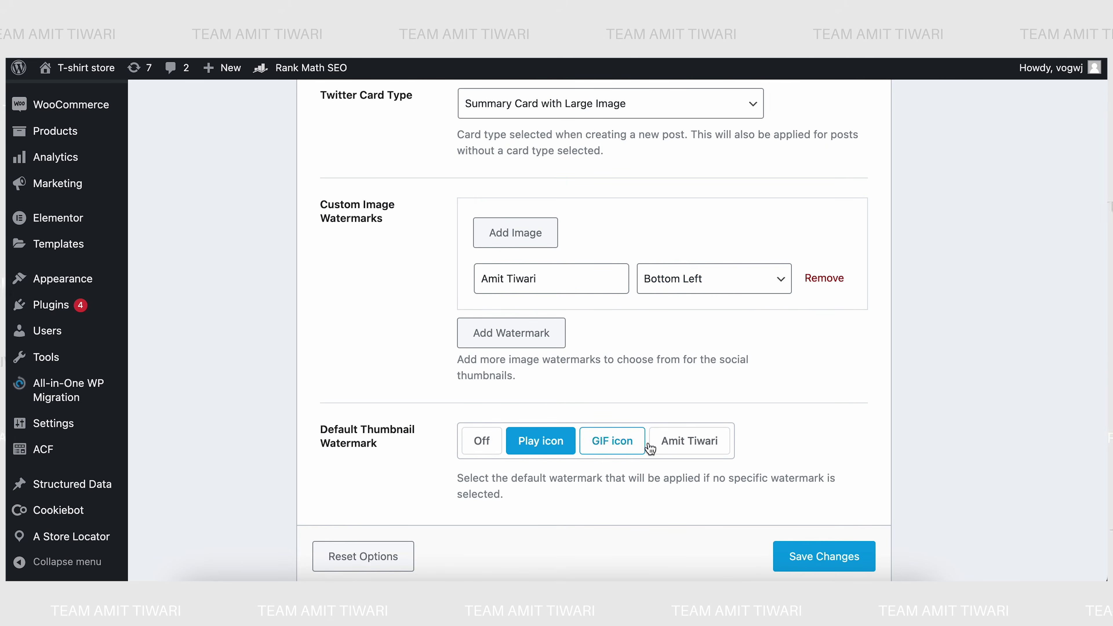
{"action": "left_click", "coordinate": [667, 441]}
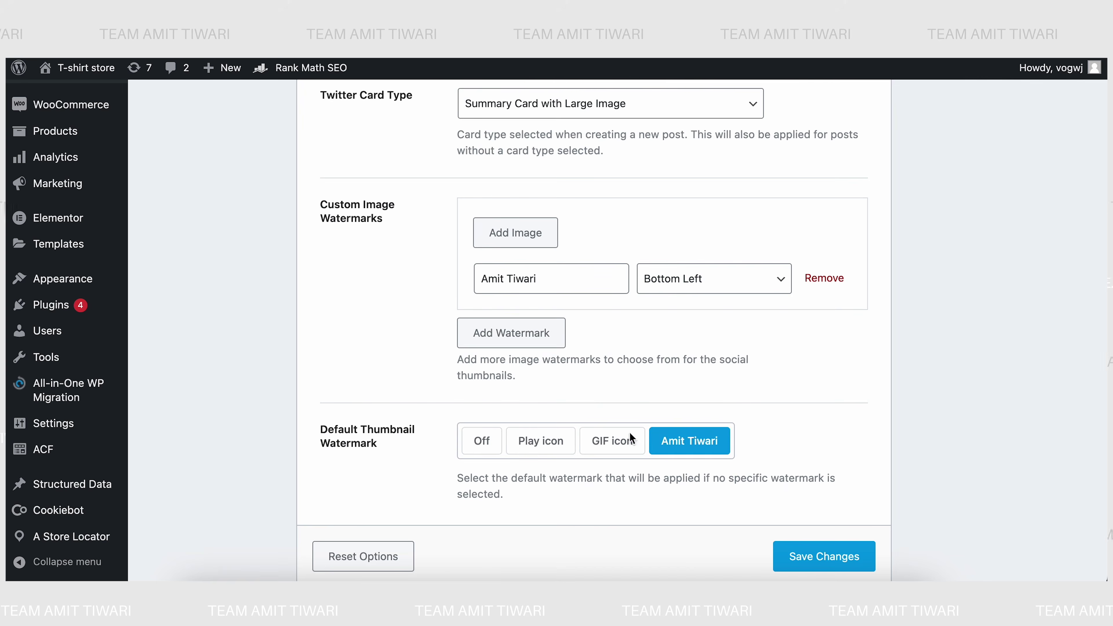
{"action": "left_click", "coordinate": [599, 448]}
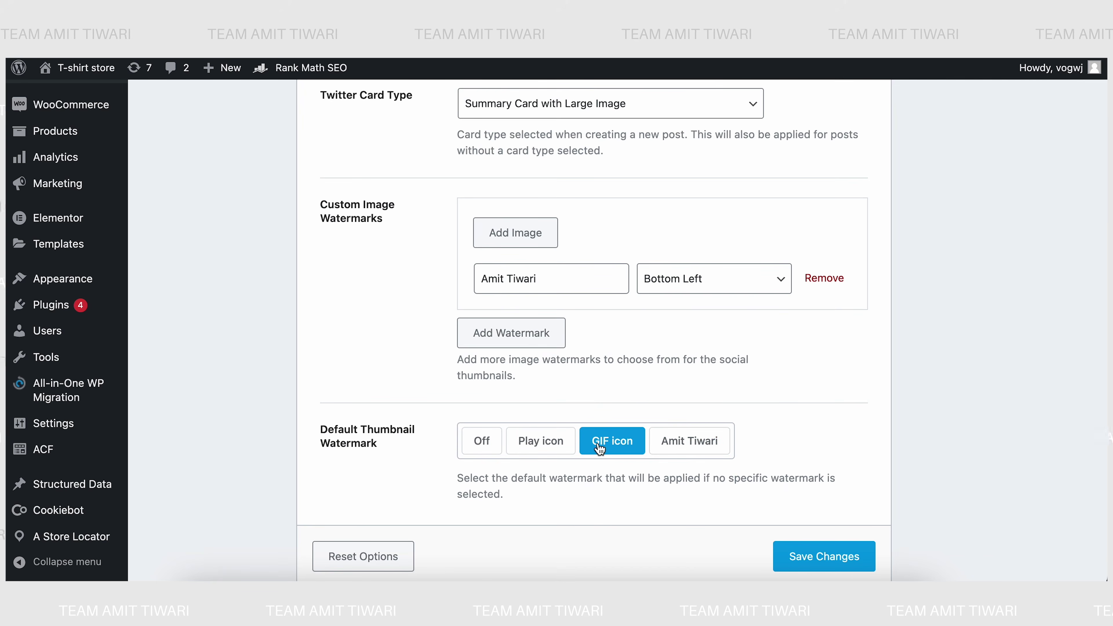
{"action": "left_click", "coordinate": [821, 565]}
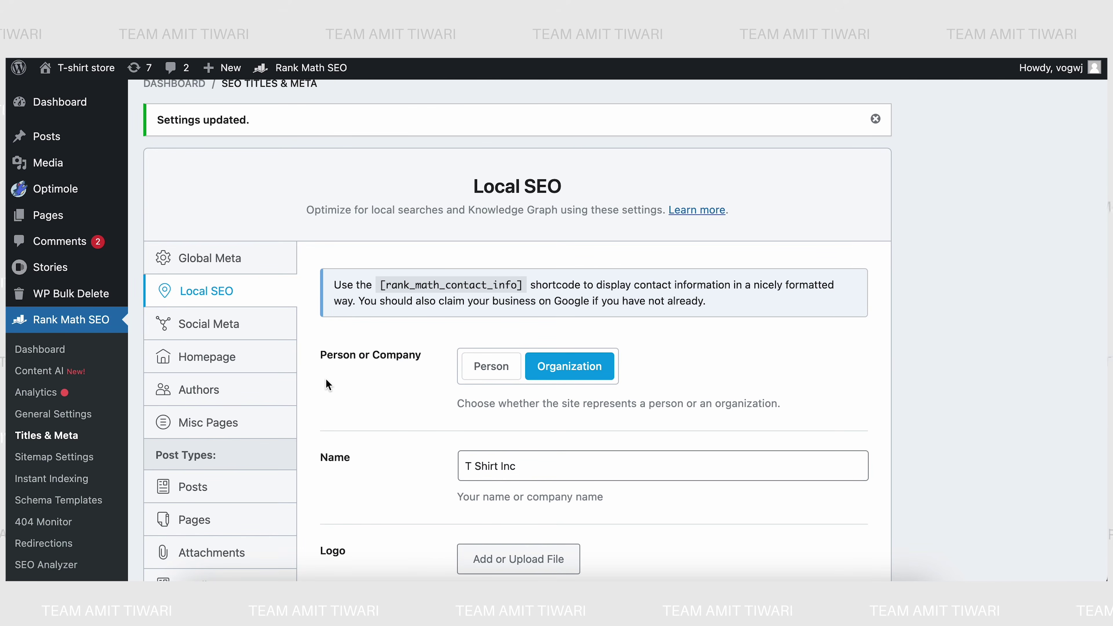
- Scroll through Local SEO and switch Use Multiple Locations on, then back off
{"action": "scroll", "coordinate": [326, 380], "scroll_direction": "down", "scroll_amount": 5}
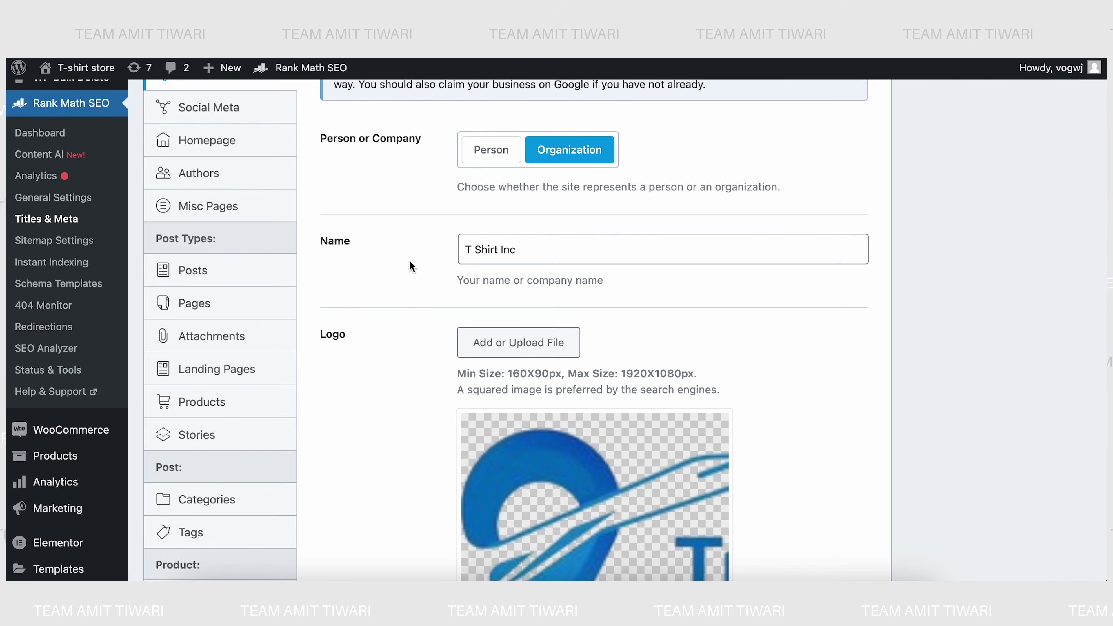
{"action": "scroll", "coordinate": [433, 302], "scroll_direction": "down", "scroll_amount": 8}
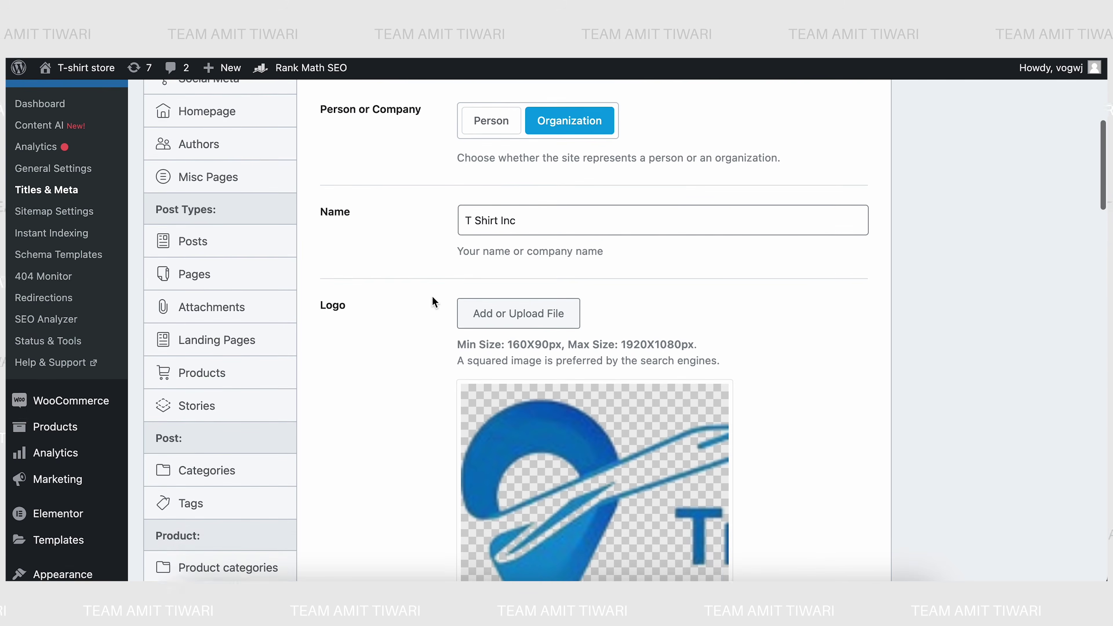
{"action": "scroll", "coordinate": [420, 386], "scroll_direction": "down", "scroll_amount": 1}
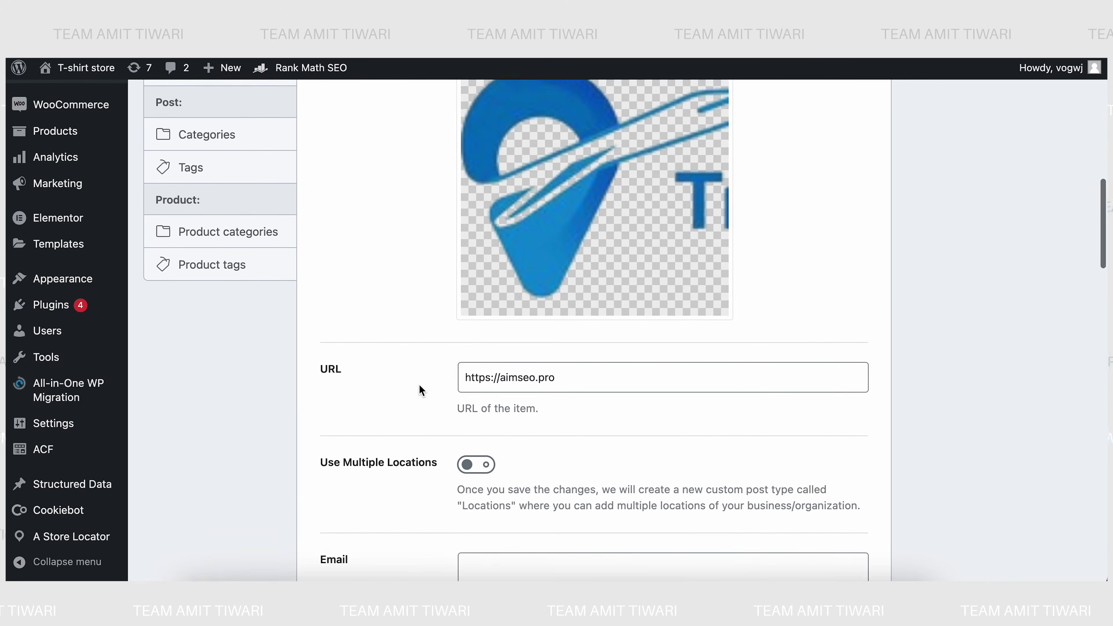
{"action": "scroll", "coordinate": [420, 388], "scroll_direction": "down", "scroll_amount": 2}
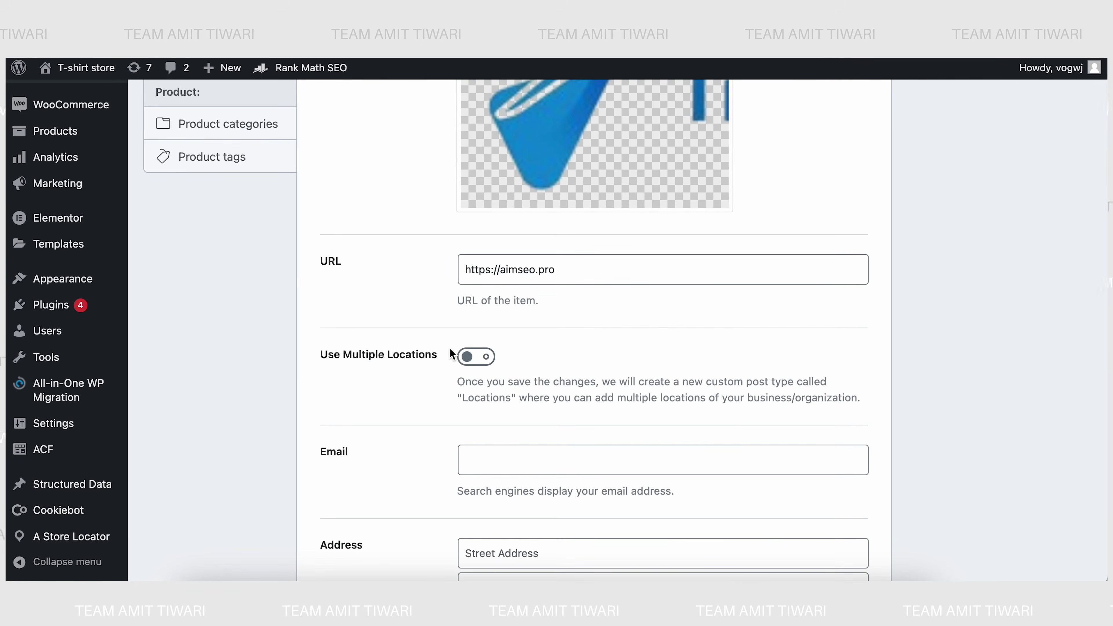
{"action": "left_click", "coordinate": [468, 357]}
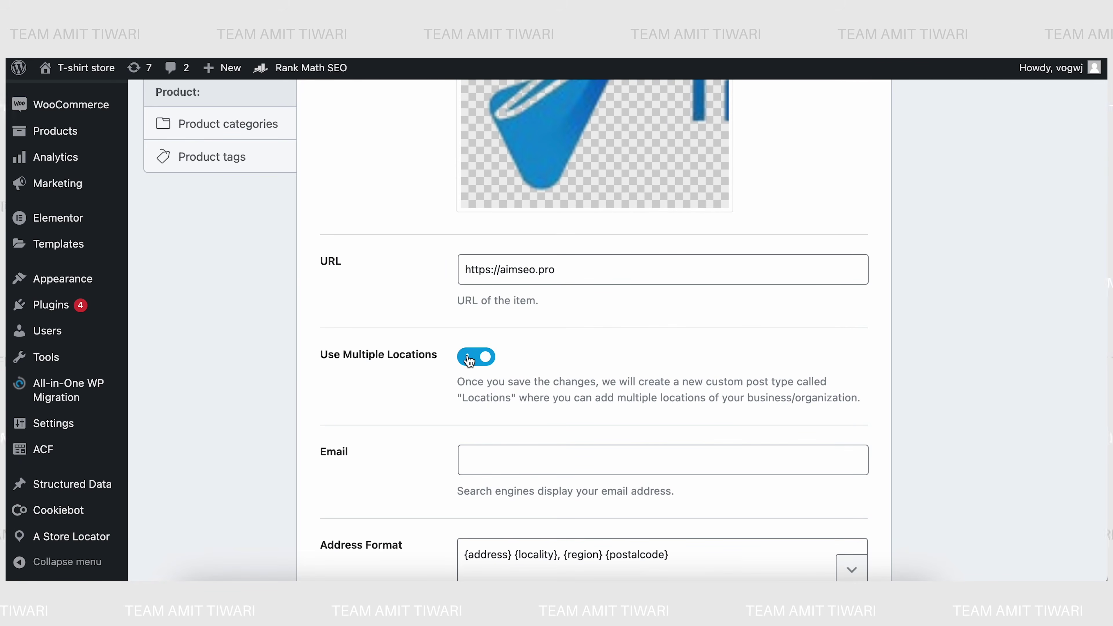
{"action": "left_click", "coordinate": [468, 358]}
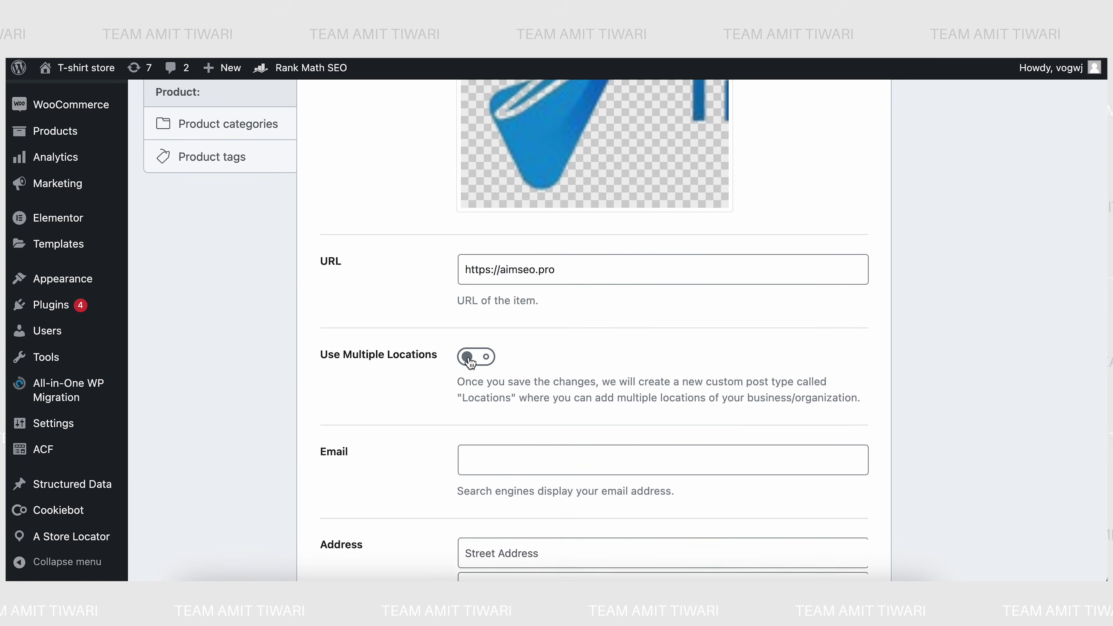
{"action": "scroll", "coordinate": [388, 456], "scroll_direction": "down", "scroll_amount": 1}
- Review the business email, Locality and Address Format fields of the Local SEO address
{"action": "left_click", "coordinate": [487, 431]}
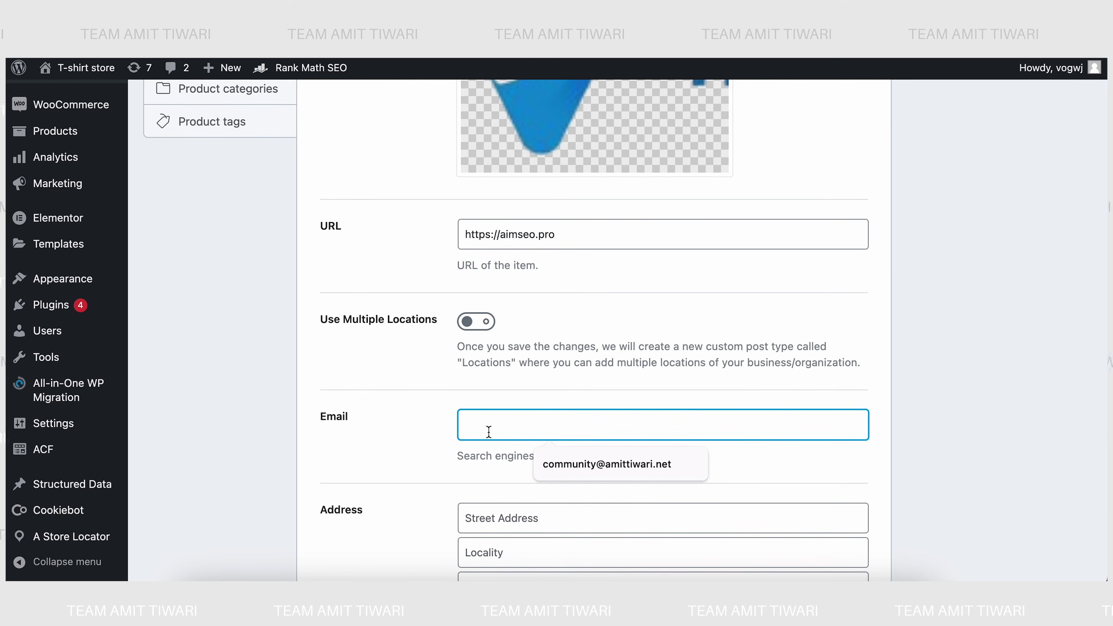
{"action": "left_click", "coordinate": [370, 428]}
{"action": "scroll", "coordinate": [369, 429], "scroll_direction": "down", "scroll_amount": 3}
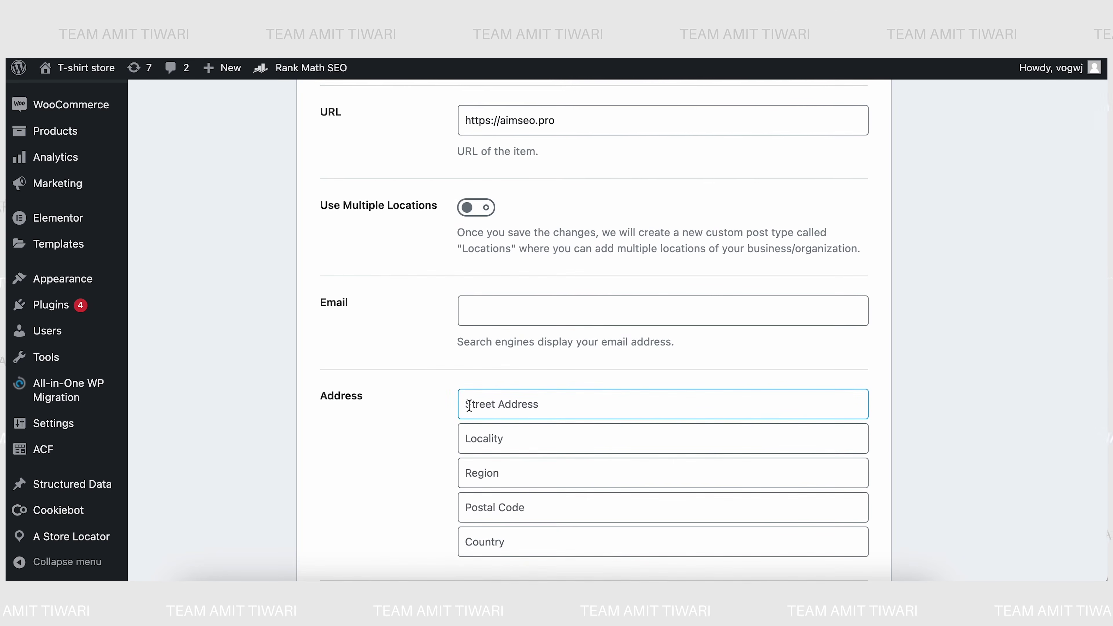
{"action": "scroll", "coordinate": [469, 406], "scroll_direction": "down", "scroll_amount": 1}
{"action": "left_click", "coordinate": [469, 405]}
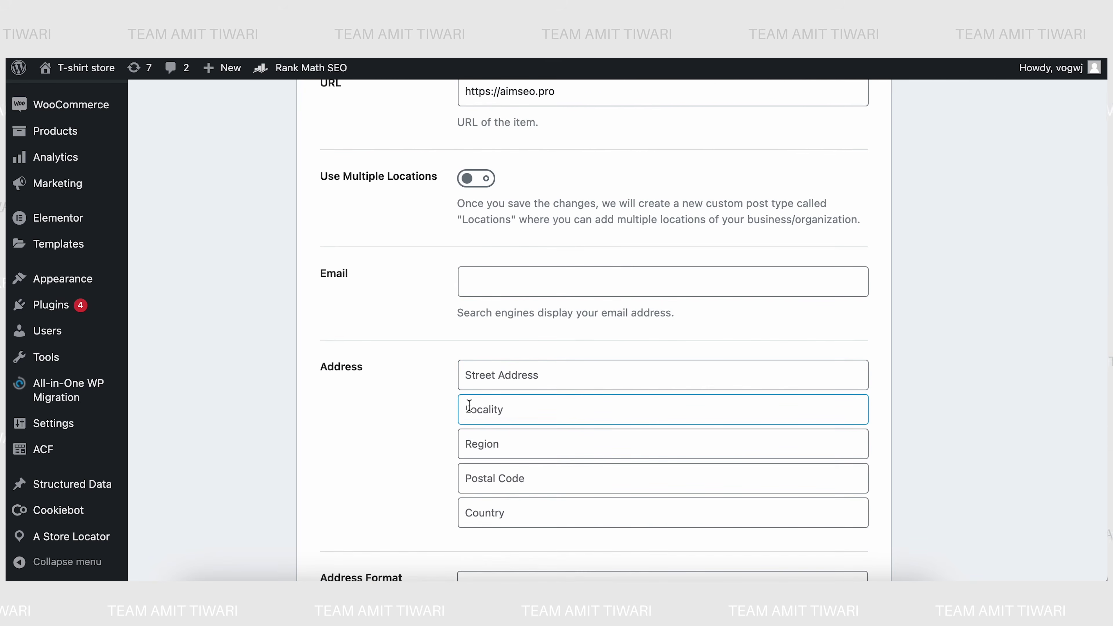
{"action": "scroll", "coordinate": [425, 439], "scroll_direction": "down", "scroll_amount": 2}
{"action": "left_click", "coordinate": [465, 518]}
{"action": "scroll", "coordinate": [465, 520], "scroll_direction": "down", "scroll_amount": 1}
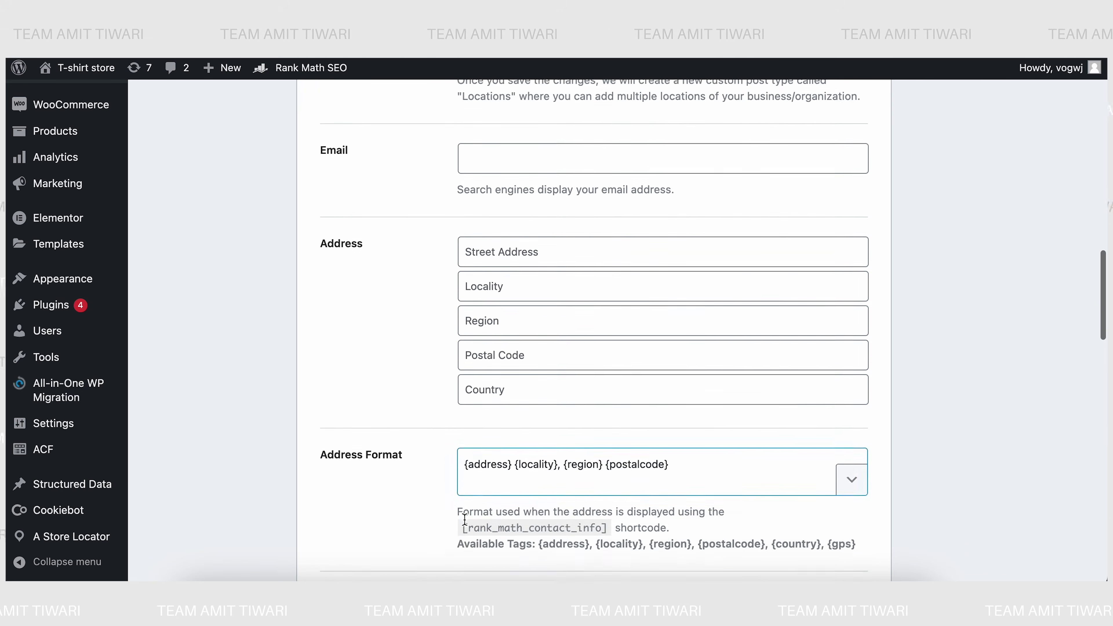
{"action": "scroll", "coordinate": [464, 519], "scroll_direction": "down", "scroll_amount": 1}
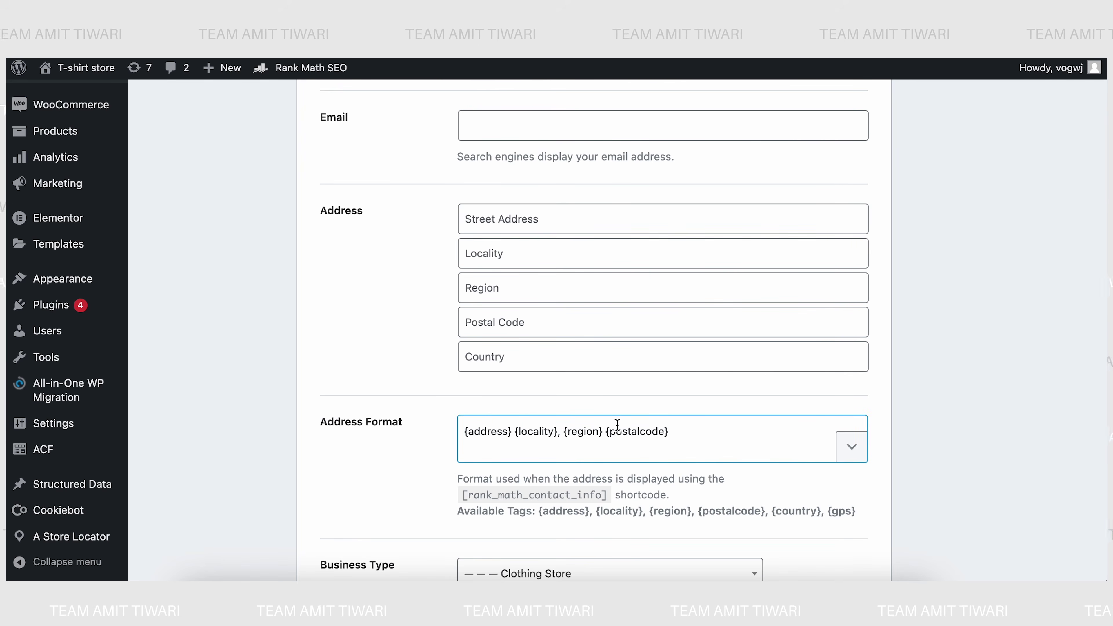
{"action": "scroll", "coordinate": [618, 424], "scroll_direction": "down", "scroll_amount": 5}
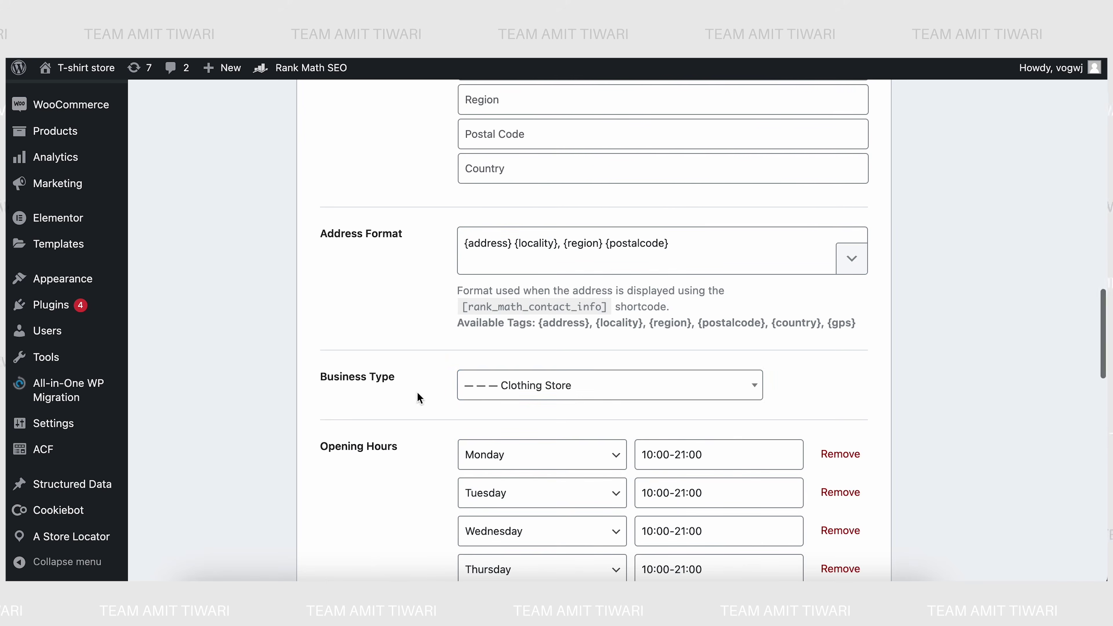
- Change the Local SEO business type to Computer Store
{"action": "left_click", "coordinate": [491, 389]}
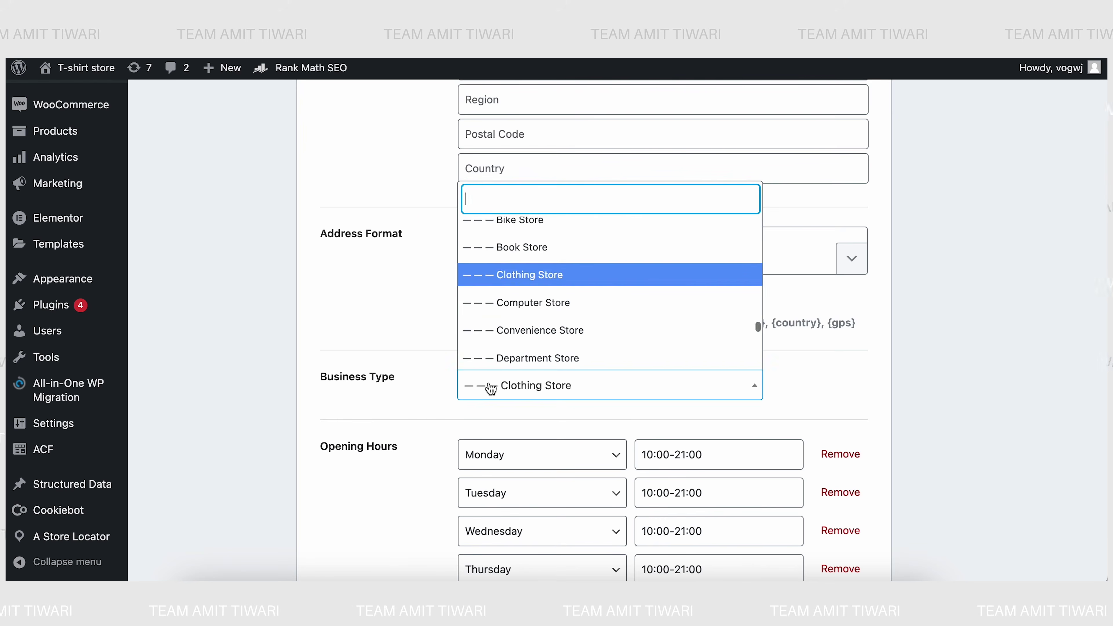
{"action": "left_click", "coordinate": [502, 305]}
{"action": "scroll", "coordinate": [394, 404], "scroll_direction": "down", "scroll_amount": 7}
{"action": "scroll", "coordinate": [396, 409], "scroll_direction": "down", "scroll_amount": 1}
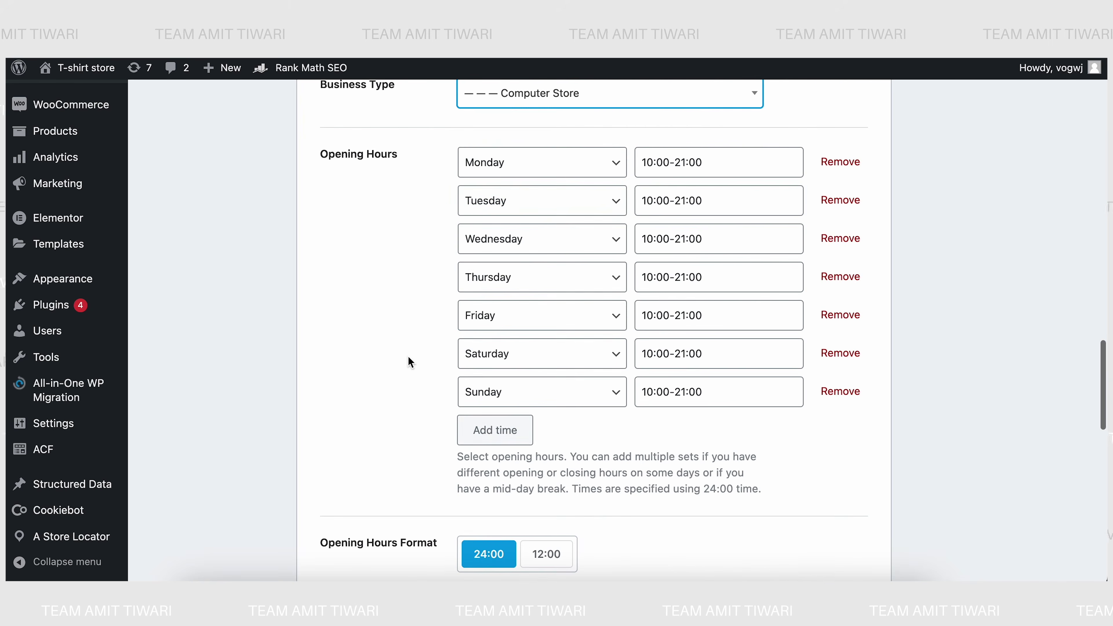
- Keep Monday as the day of the first opening-hours row after briefly trying Tuesday
{"action": "left_click", "coordinate": [512, 168]}
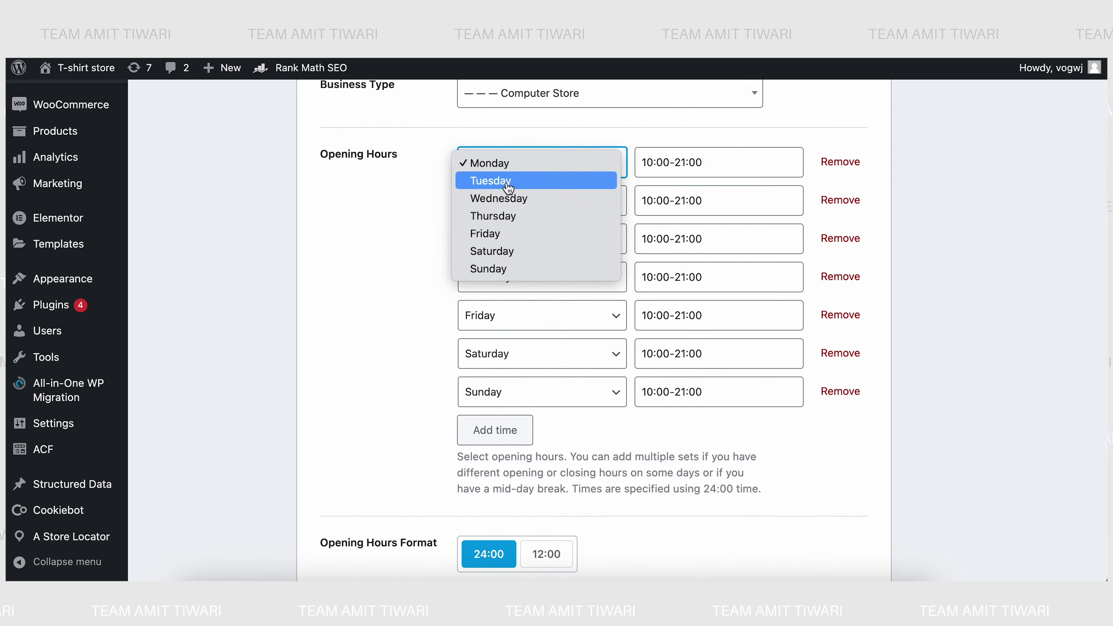
{"action": "left_click", "coordinate": [506, 184]}
{"action": "left_click", "coordinate": [507, 175]}
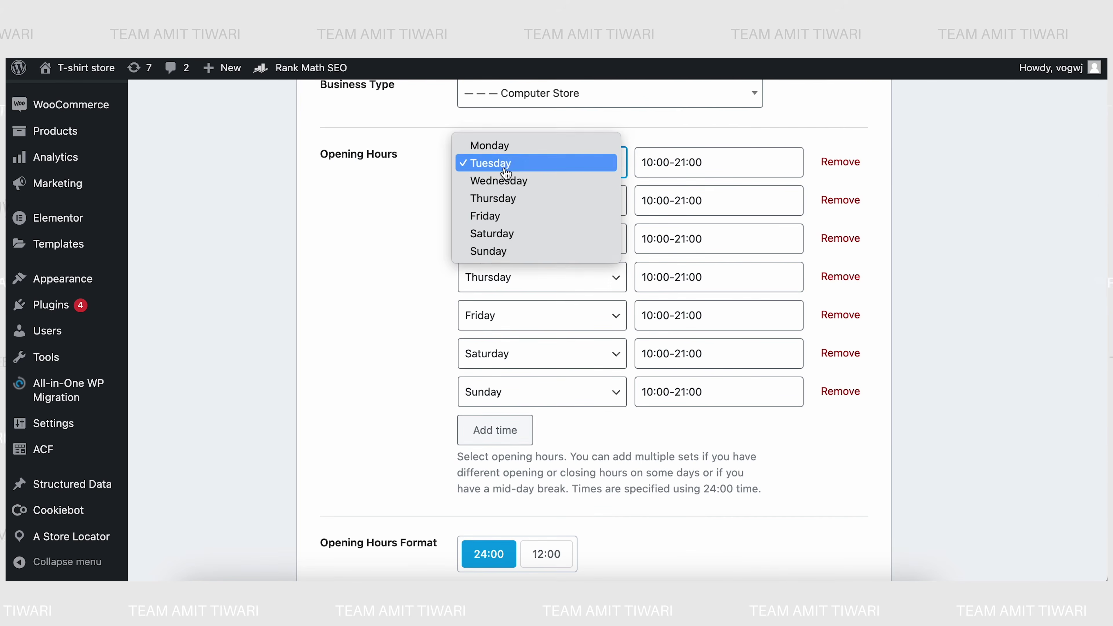
{"action": "left_click", "coordinate": [503, 146]}
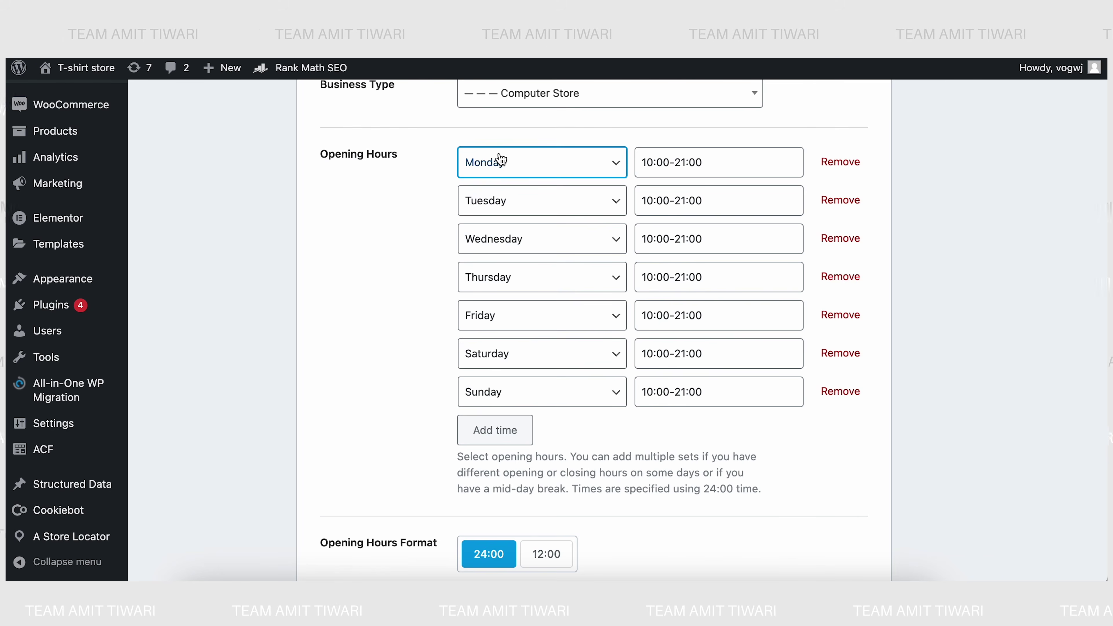
{"action": "scroll", "coordinate": [327, 398], "scroll_direction": "down", "scroll_amount": 8}
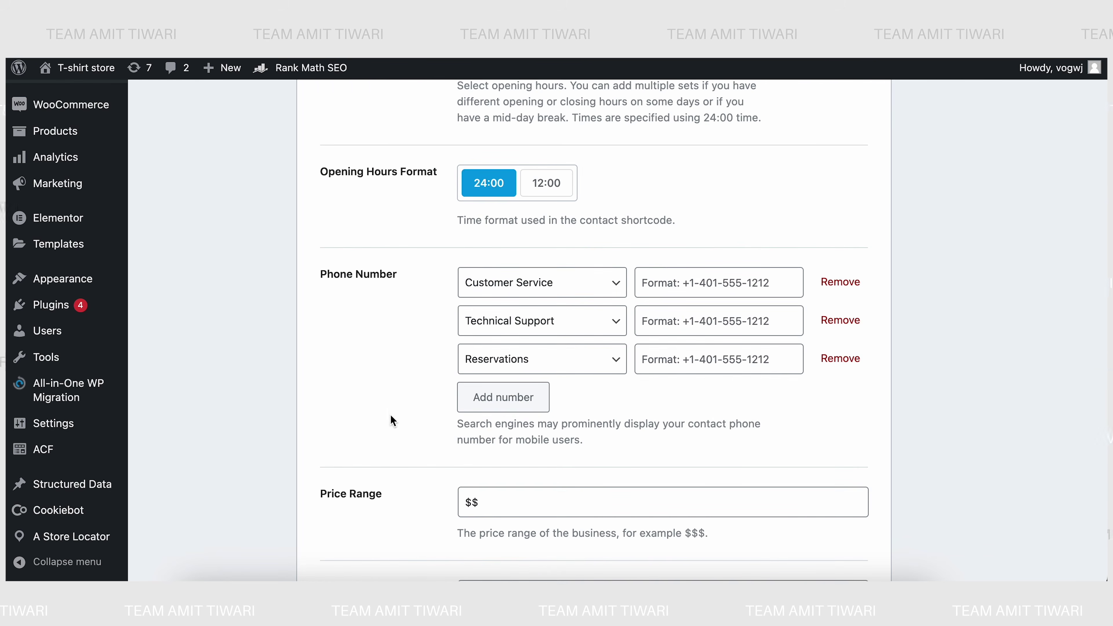
- Check the geo coordinates 28.612912,77.2269348 and the About Us and Contact Us pages, then save the Local SEO settings
{"action": "scroll", "coordinate": [442, 395], "scroll_direction": "down", "scroll_amount": 2}
{"action": "scroll", "coordinate": [428, 414], "scroll_direction": "down", "scroll_amount": 2}
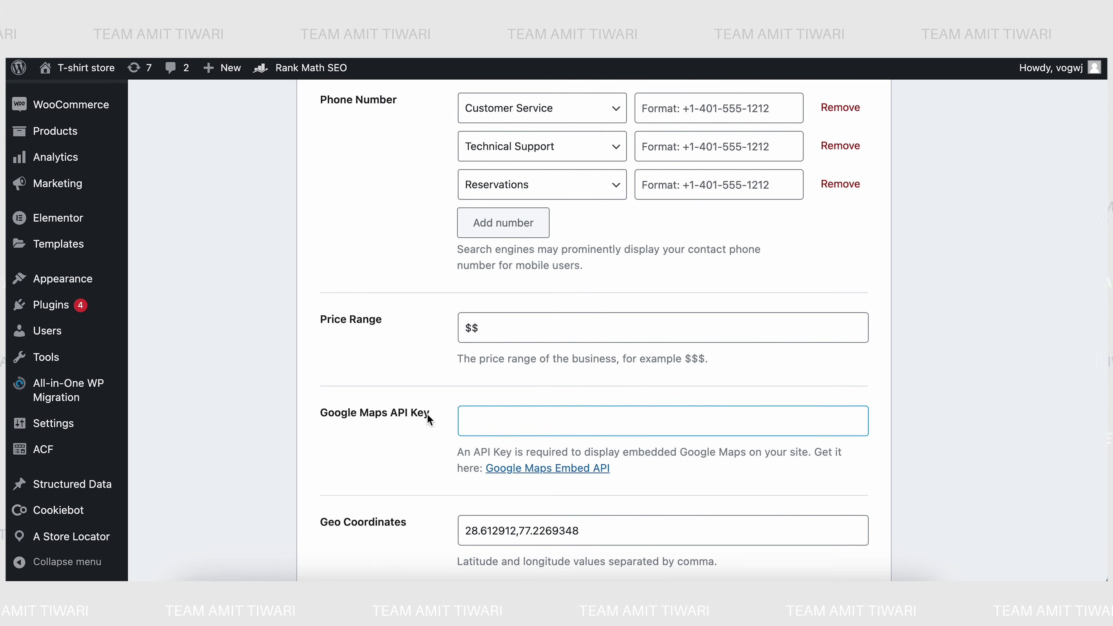
{"action": "scroll", "coordinate": [428, 414], "scroll_direction": "down", "scroll_amount": 3}
{"action": "left_click", "coordinate": [398, 381]}
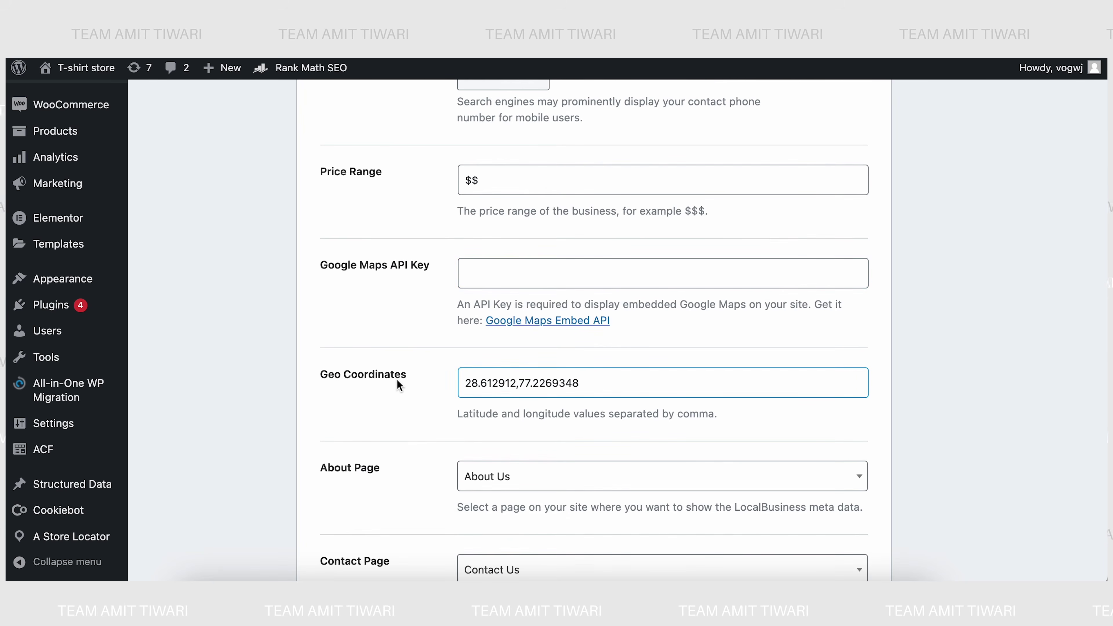
{"action": "scroll", "coordinate": [397, 381], "scroll_direction": "down", "scroll_amount": 2}
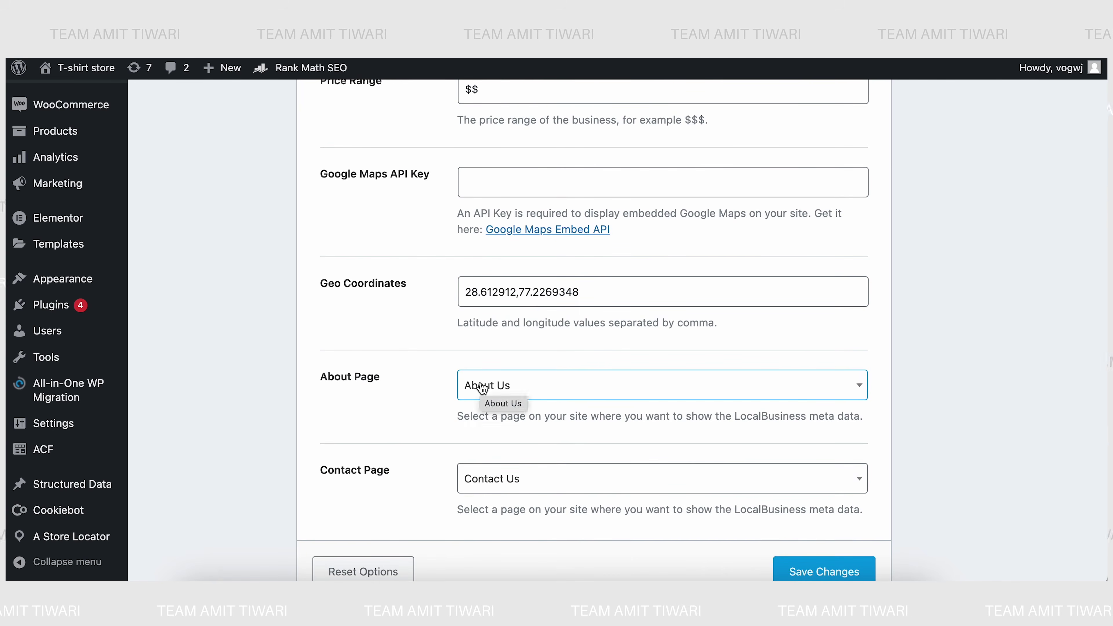
{"action": "left_click", "coordinate": [489, 479]}
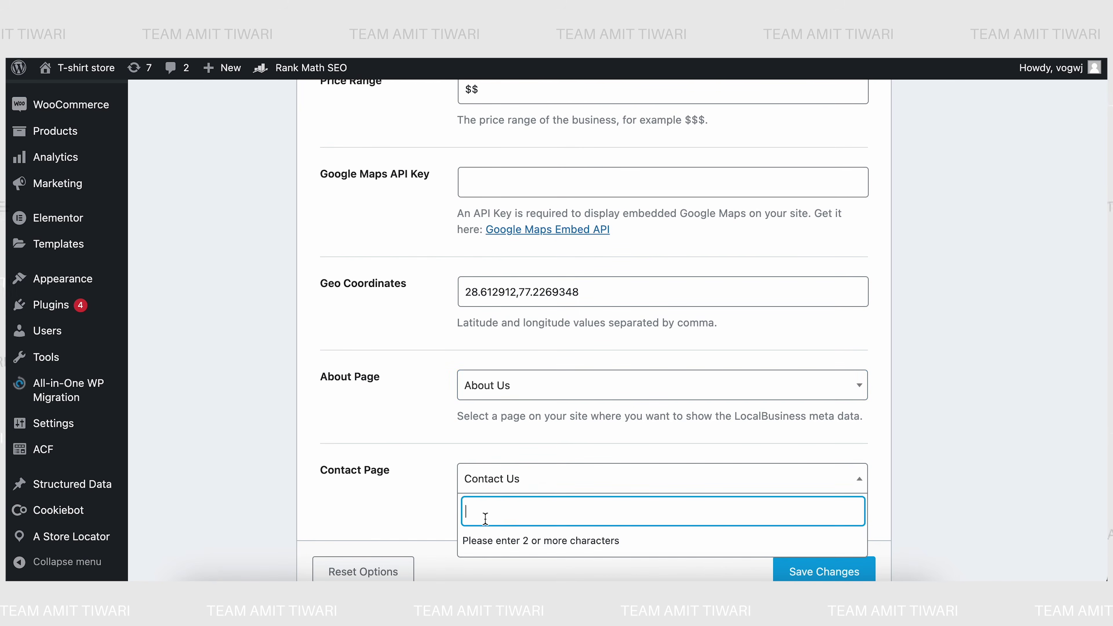
{"action": "left_click", "coordinate": [433, 489]}
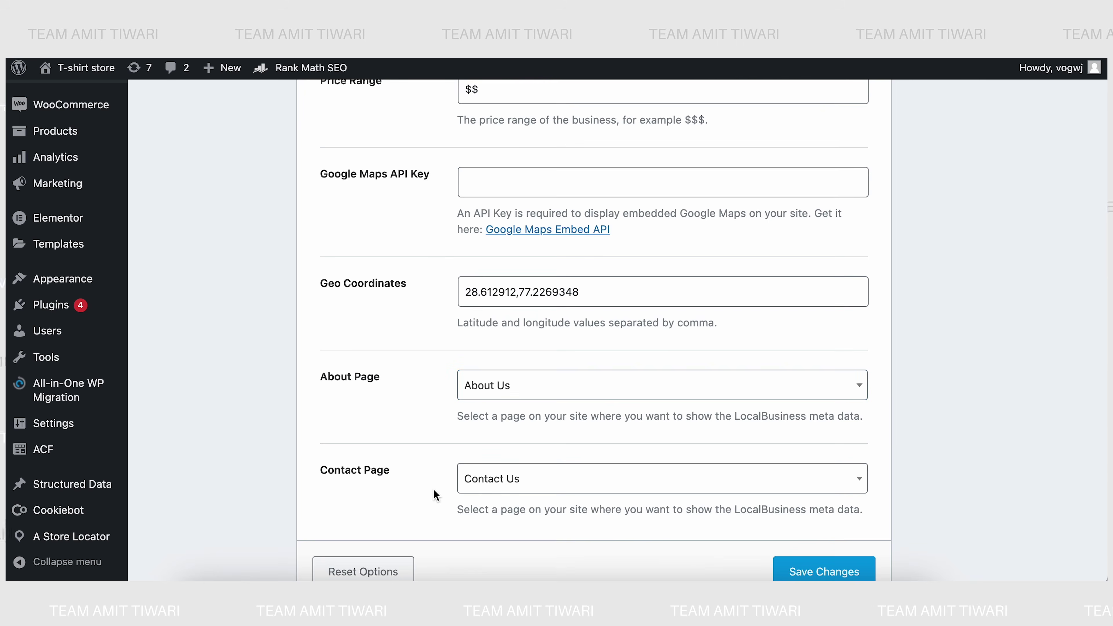
{"action": "scroll", "coordinate": [433, 489], "scroll_direction": "down", "scroll_amount": 2}
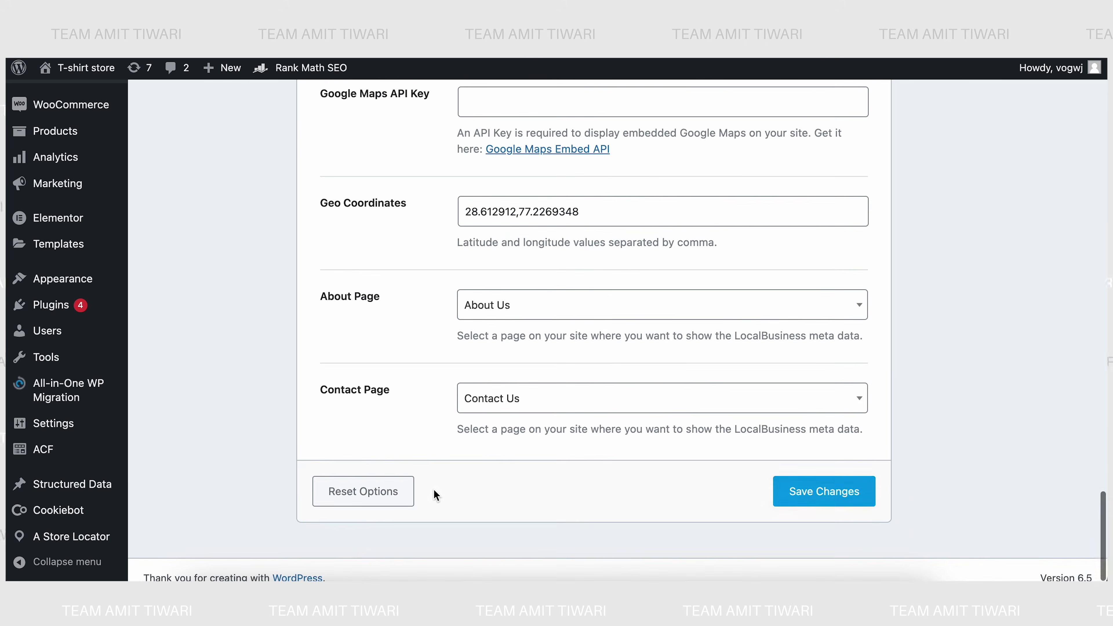
{"action": "left_click", "coordinate": [826, 489]}
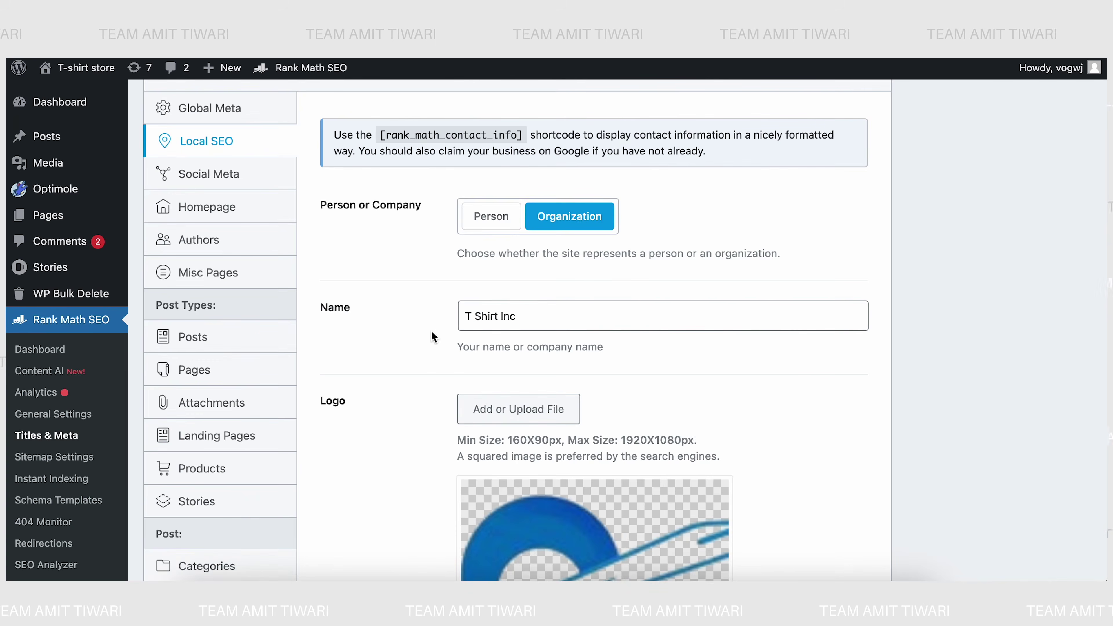